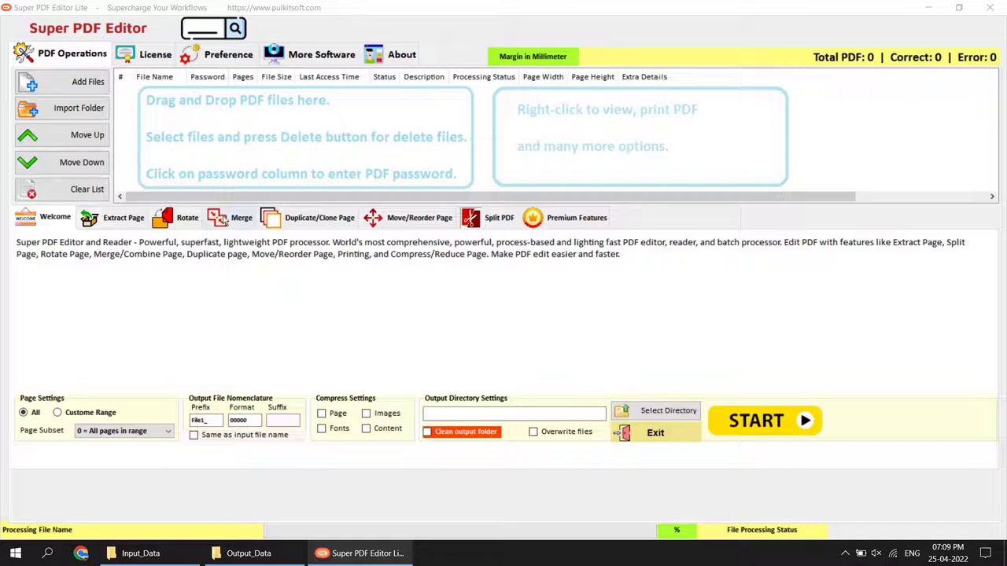
# Examine the page-organizing and extraction commands offered in the quick search menu.
pyautogui.click(176, 316)
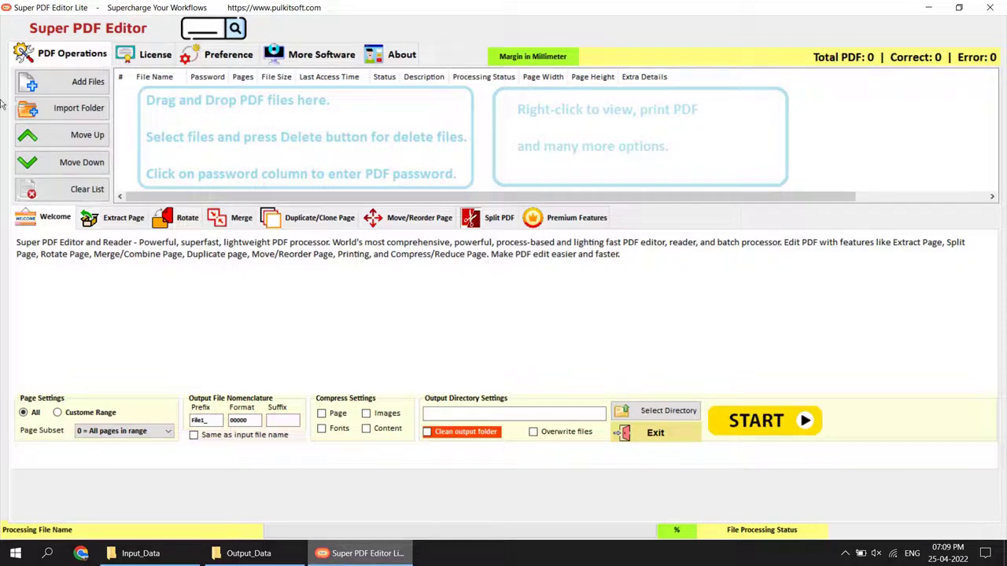
pyautogui.click(203, 30)
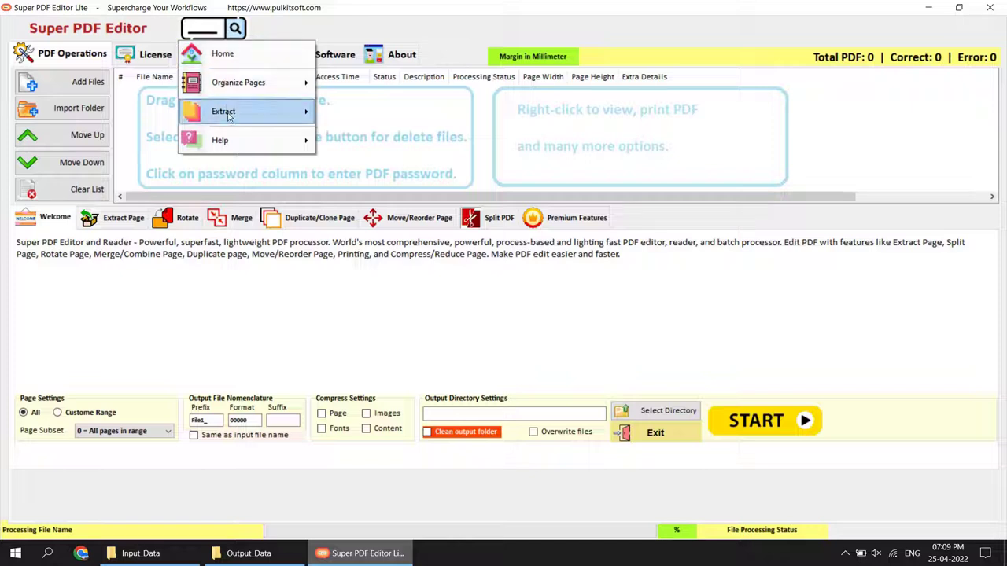
pyautogui.moveTo(233, 86)
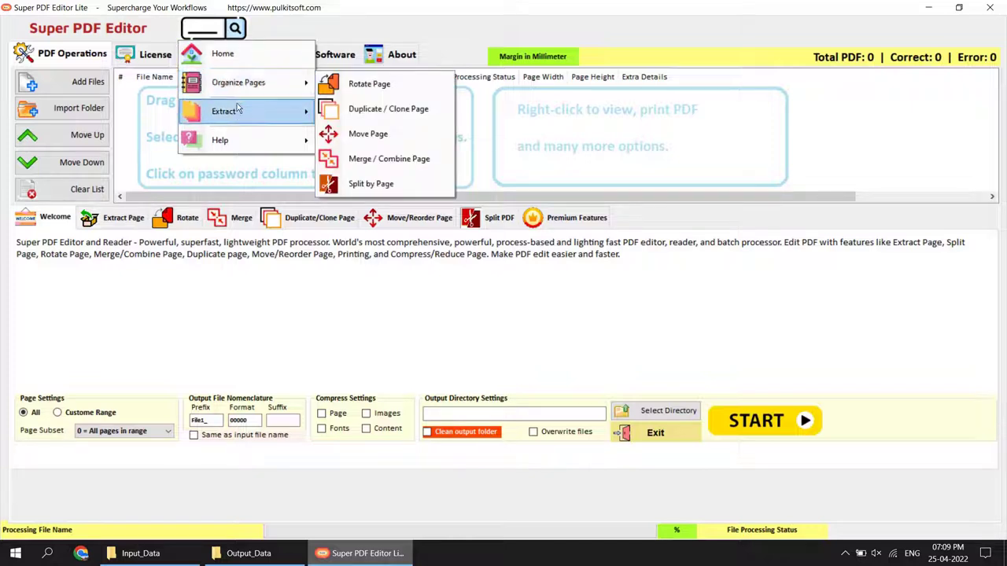
pyautogui.click(209, 305)
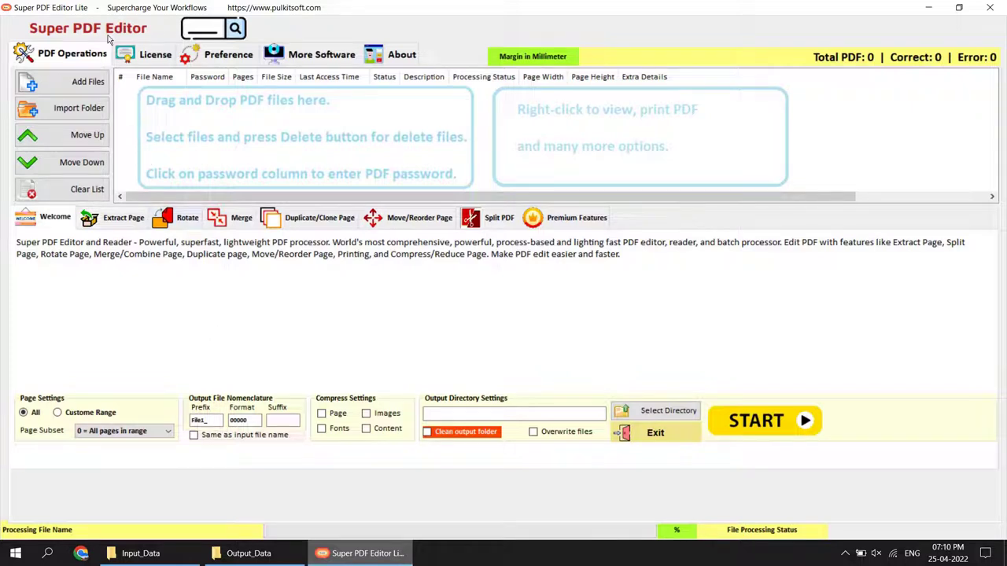
pyautogui.click(213, 28)
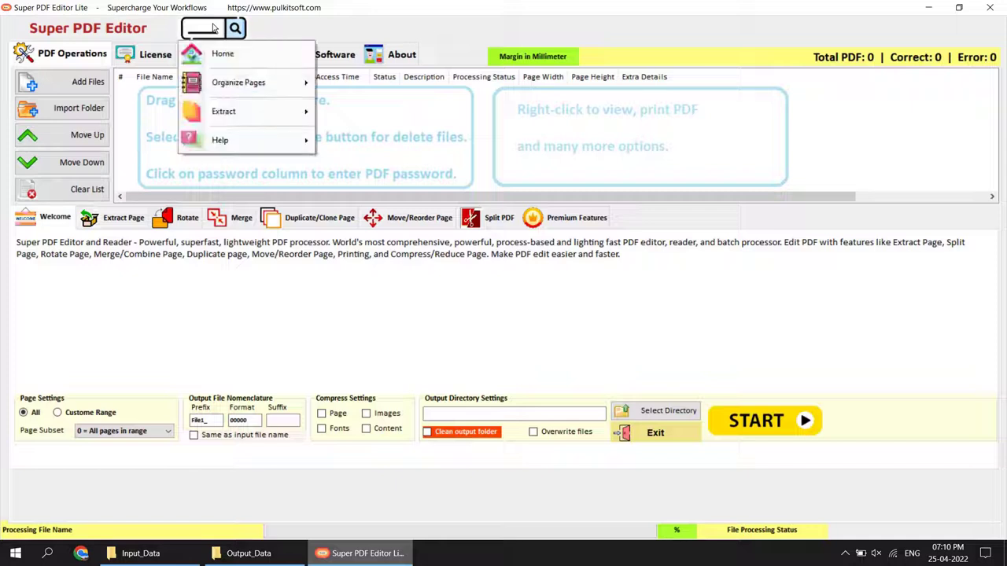
pyautogui.moveTo(223, 83)
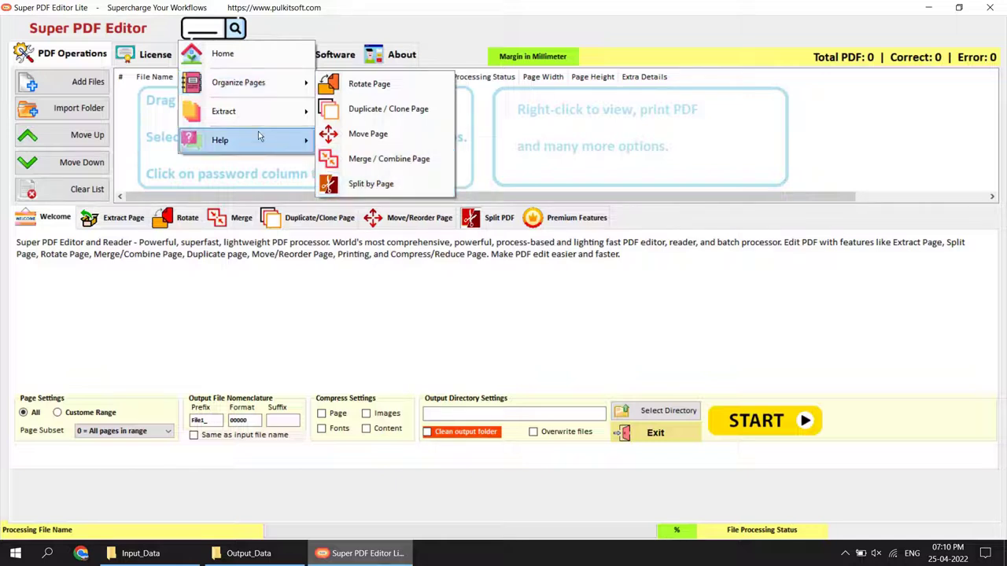
pyautogui.moveTo(252, 115)
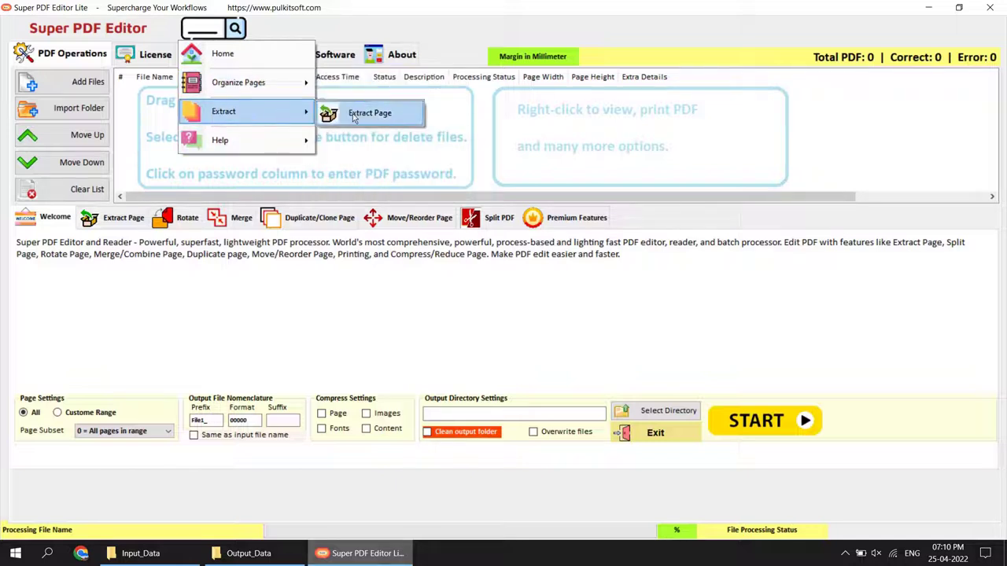
pyautogui.click(184, 326)
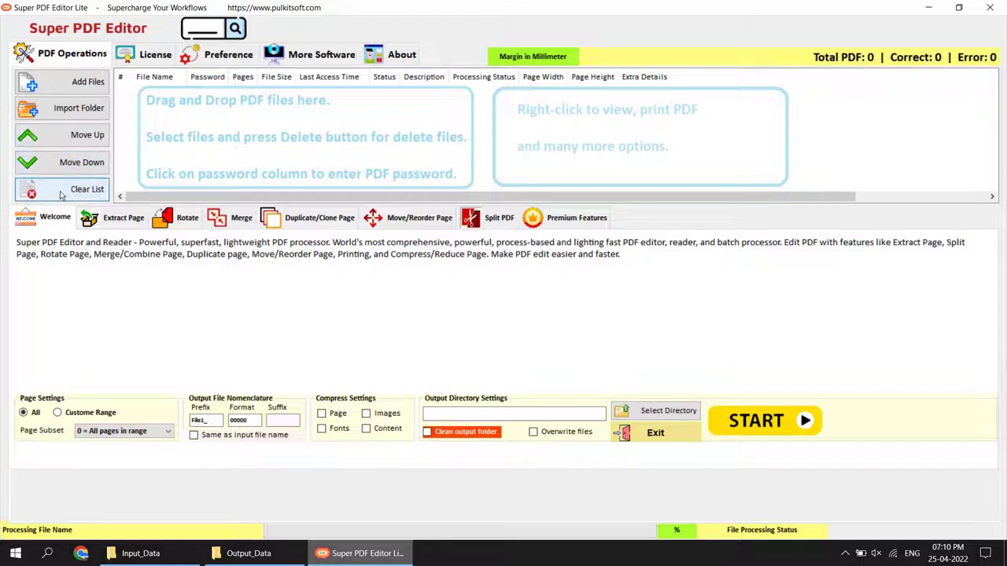
# Review the settings of the Extract Page, Rotate, Merge, Duplicate/Clone Page, Move/Reorder Page and Split PDF operations.
pyautogui.click(107, 224)
pyautogui.click(182, 224)
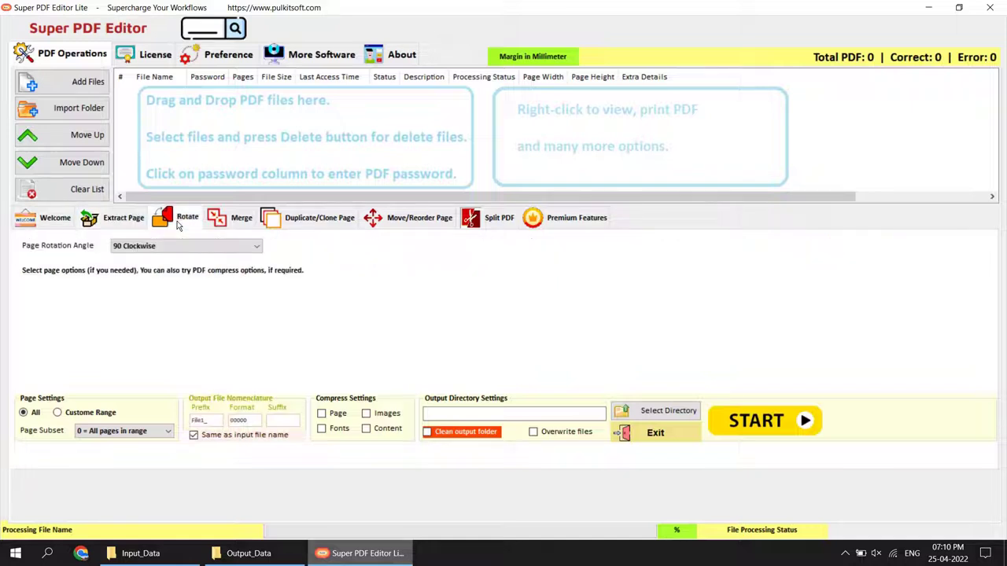
pyautogui.click(236, 223)
pyautogui.click(318, 226)
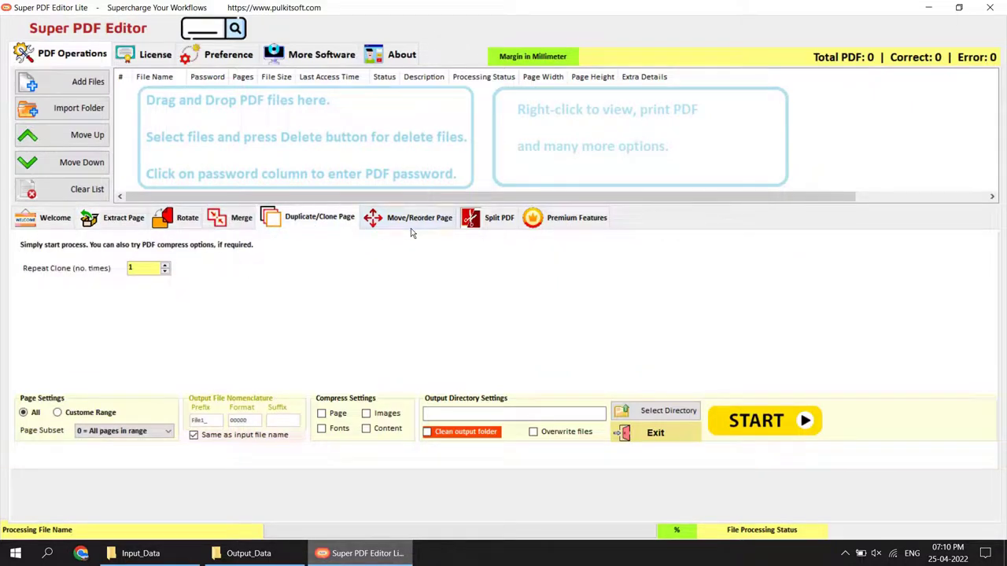
pyautogui.click(411, 228)
pyautogui.click(478, 225)
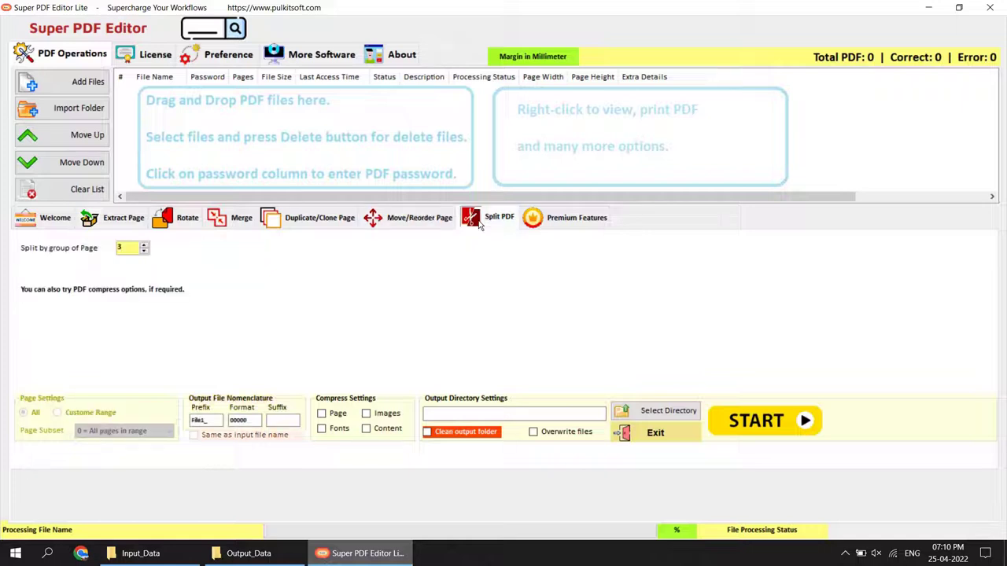
# Bring up the Move Page operation through the quick search, and return to the Welcome page.
pyautogui.click(235, 52)
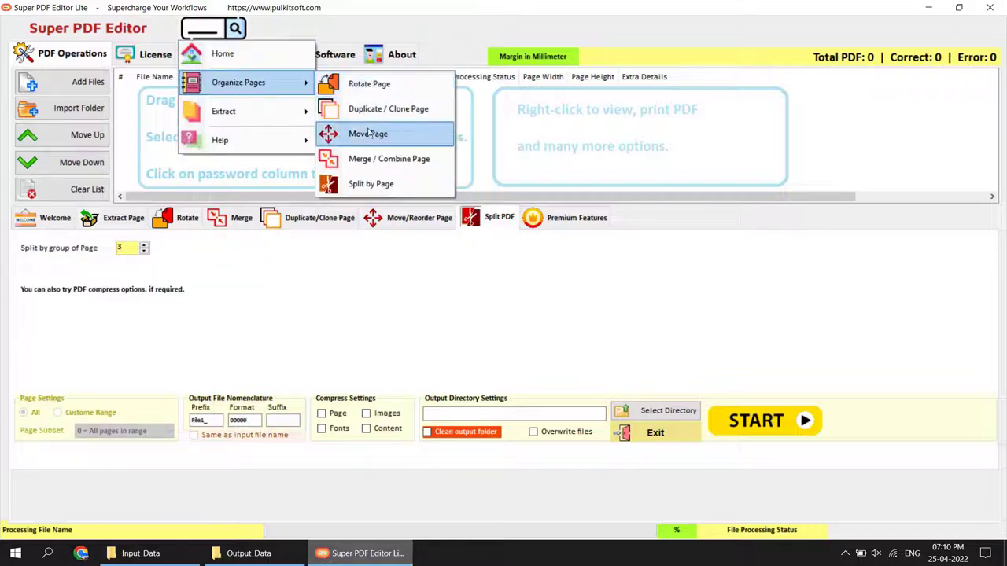
pyautogui.click(369, 134)
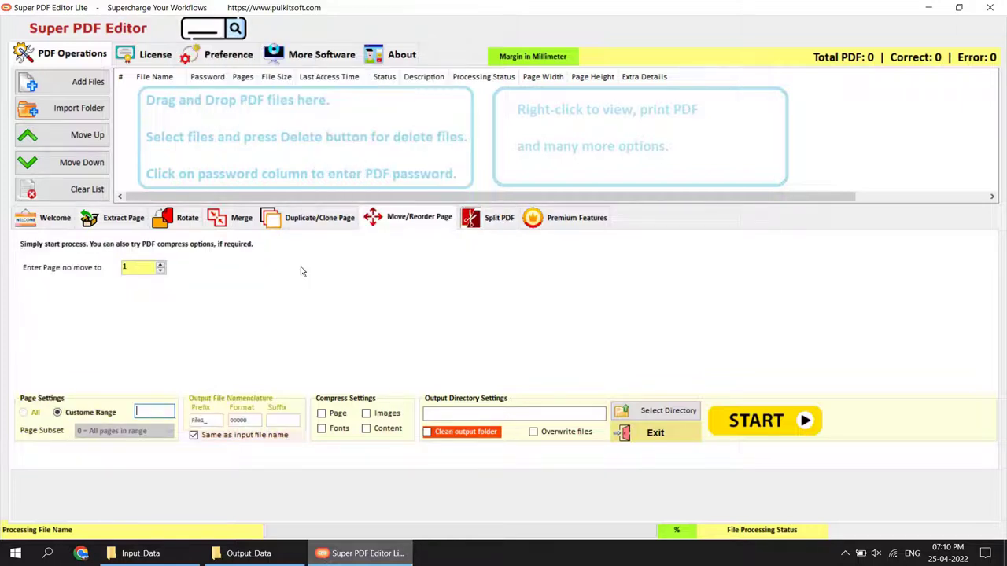
pyautogui.click(38, 220)
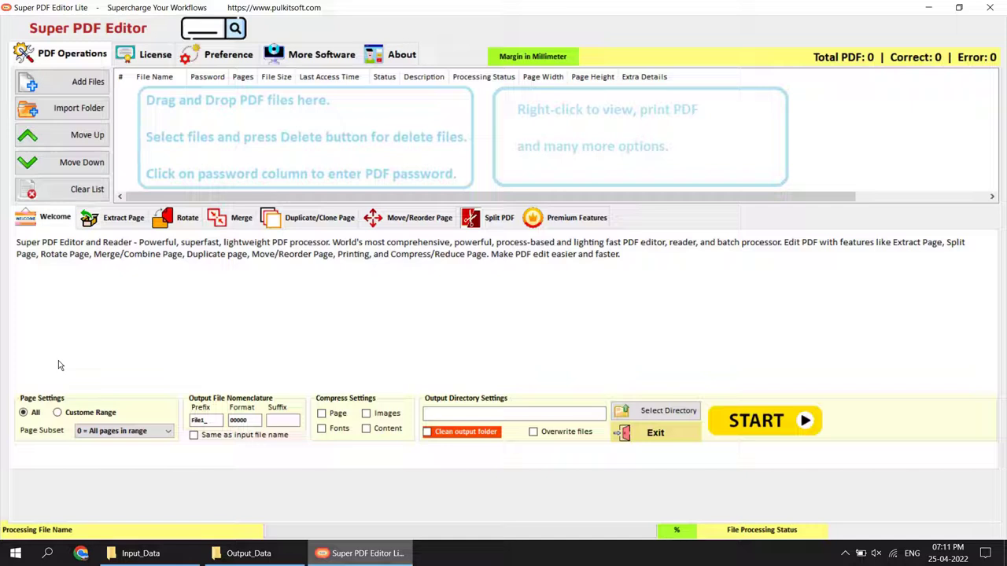
# Switch the page settings to a custom range, try the entries 2-5 and 6, clear them, and check the page subset options.
pyautogui.click(58, 416)
pyautogui.write('2-5')
pyautogui.press('BackSpace')
pyautogui.press('BackSpace')
pyautogui.press('BackSpace')
pyautogui.write('6')
pyautogui.press('BackSpace')
pyautogui.click(115, 432)
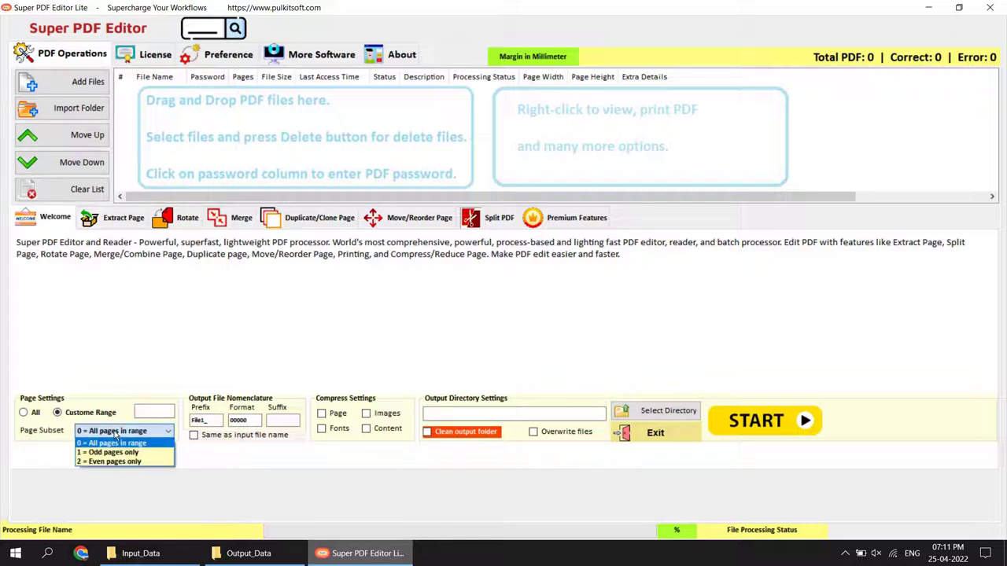
pyautogui.click(118, 432)
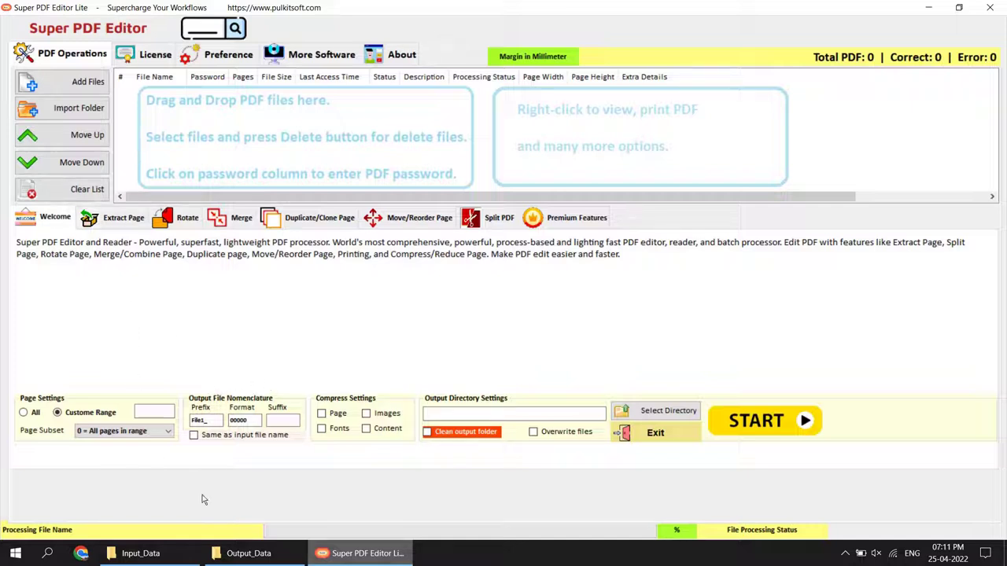
# Keep custom output file naming enabled and shorten its number format to 000.
pyautogui.click(195, 437)
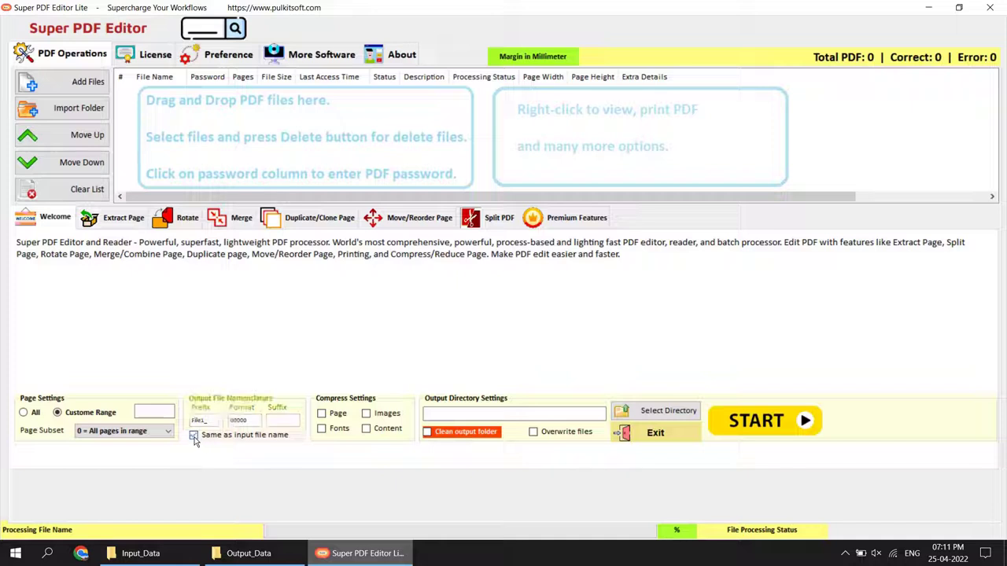
pyautogui.click(194, 437)
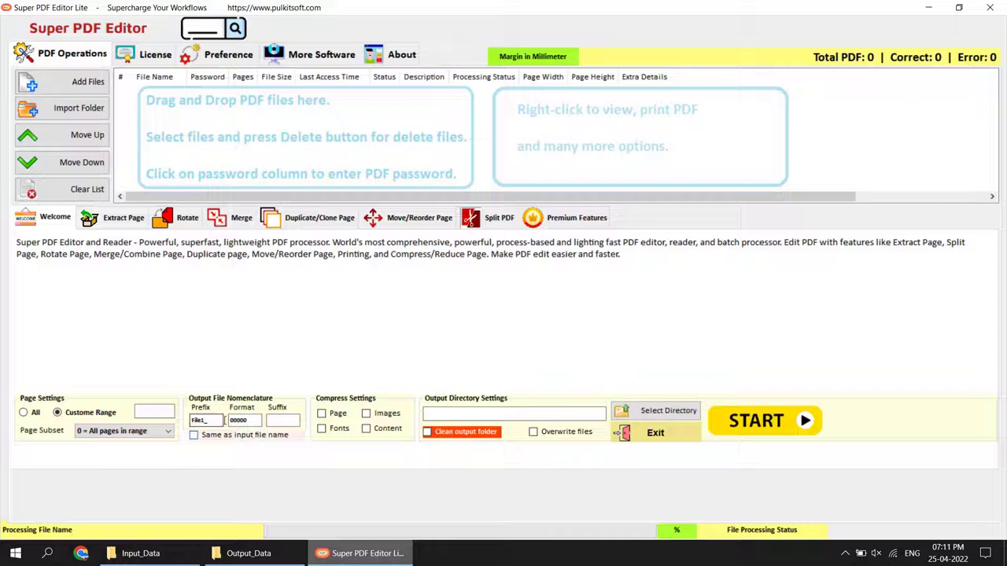
pyautogui.click(253, 420)
pyautogui.press('BackSpace')
pyautogui.press('BackSpace')
pyautogui.write('ppp')
pyautogui.press('BackSpace')
pyautogui.press('BackSpace')
pyautogui.press('BackSpace')
pyautogui.press('BackSpace')
pyautogui.click(551, 434)
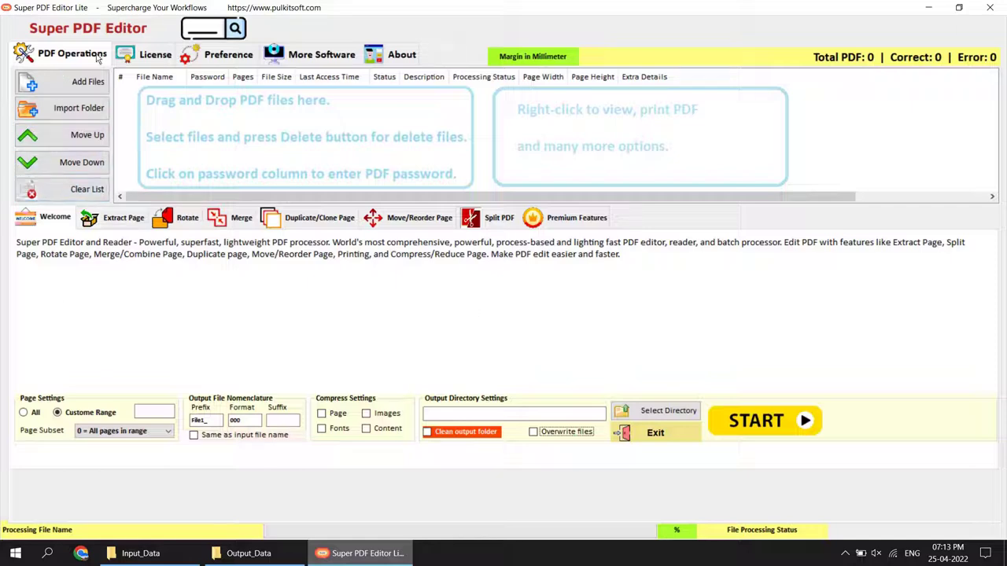
# Review the License, Preference, More Software and About pages, and return to PDF Operations.
pyautogui.click(125, 57)
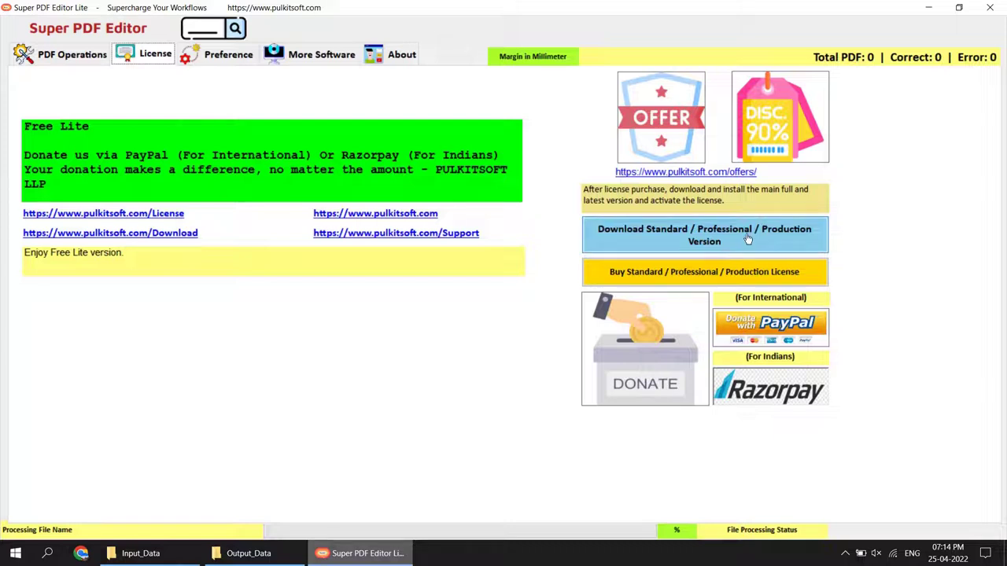
pyautogui.click(221, 56)
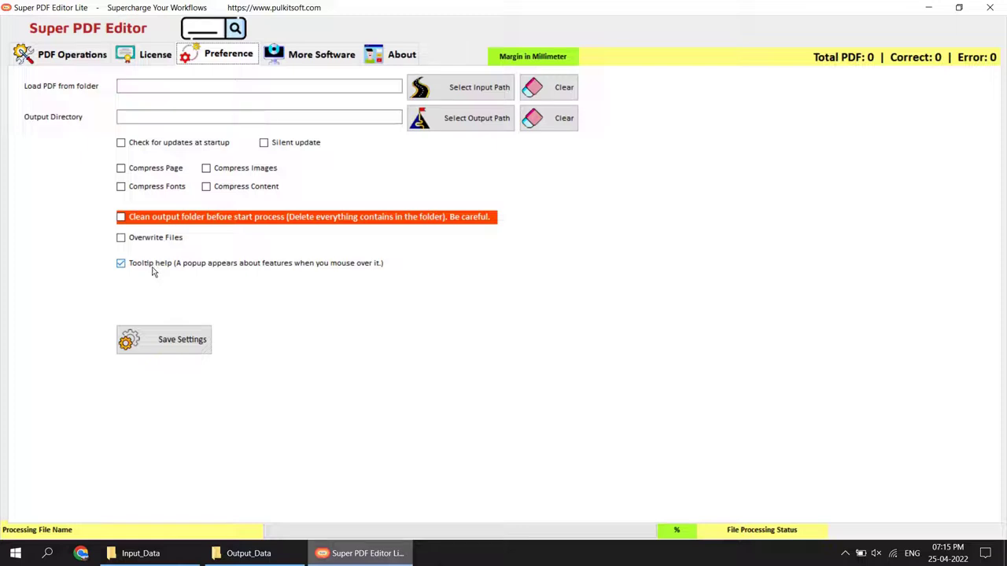
pyautogui.click(314, 60)
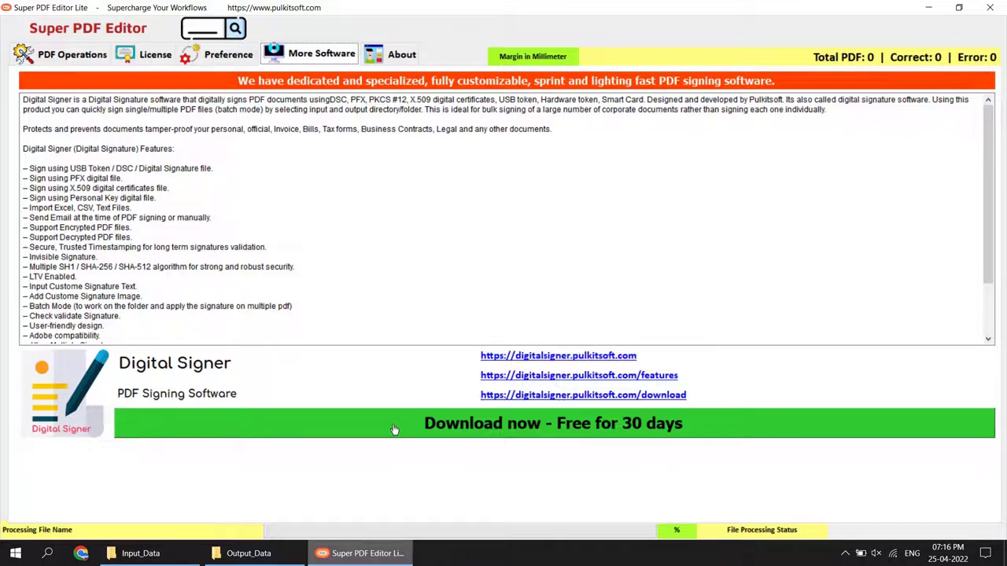
pyautogui.click(384, 61)
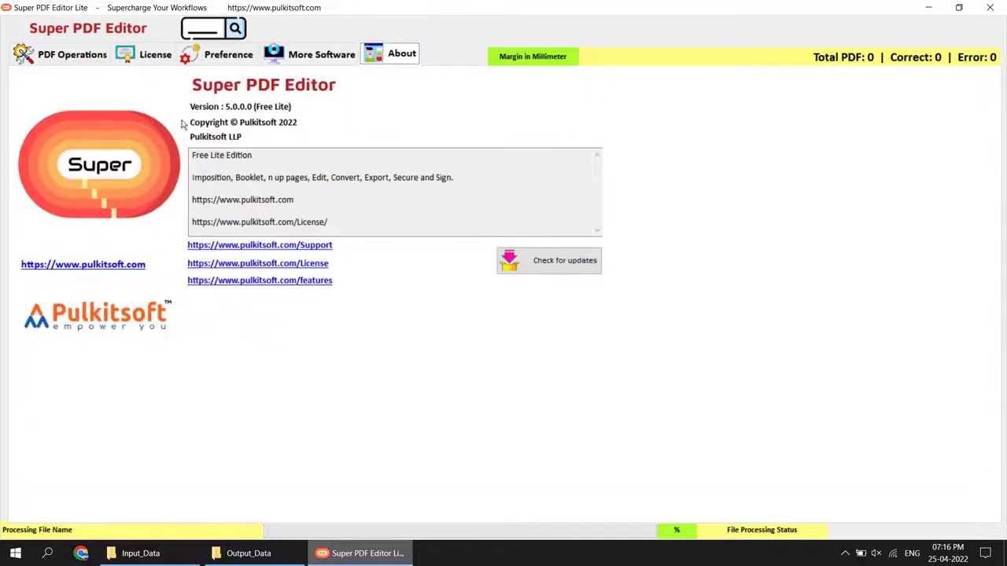
pyautogui.click(56, 57)
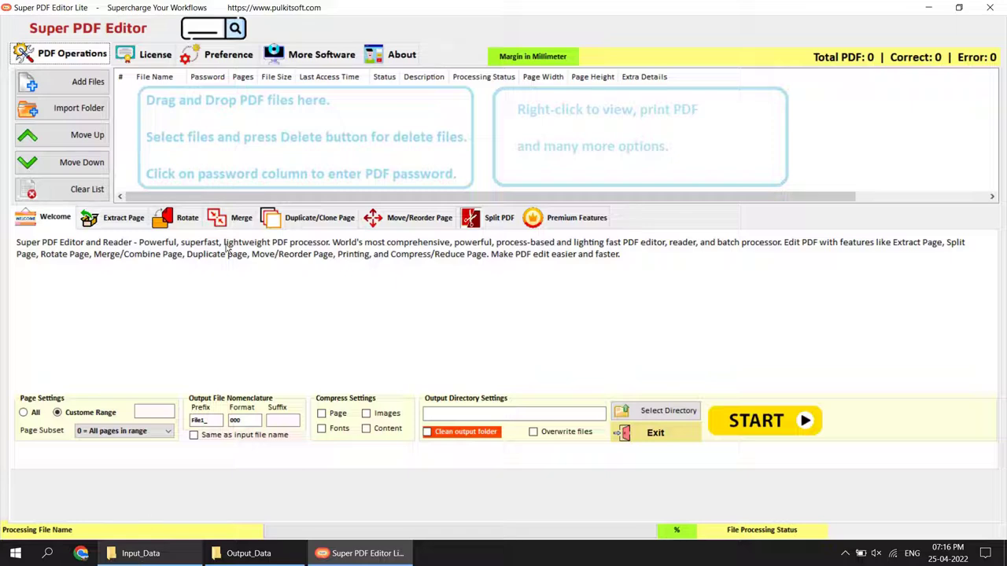
# Check the contents of the Input_Data and Output_Data folders, and return to Super PDF Editor Lite.
pyautogui.click(161, 555)
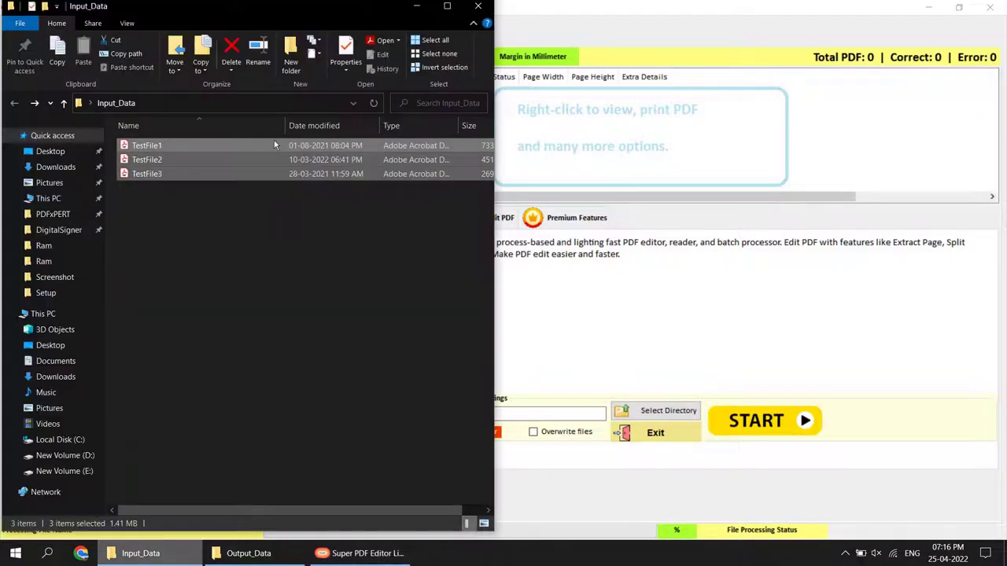
pyautogui.click(233, 257)
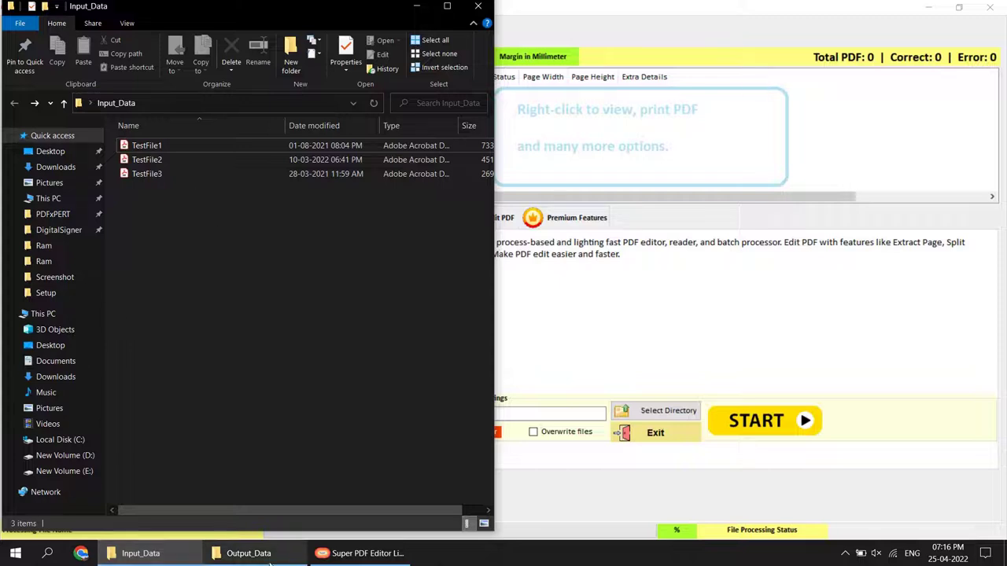
pyautogui.click(249, 553)
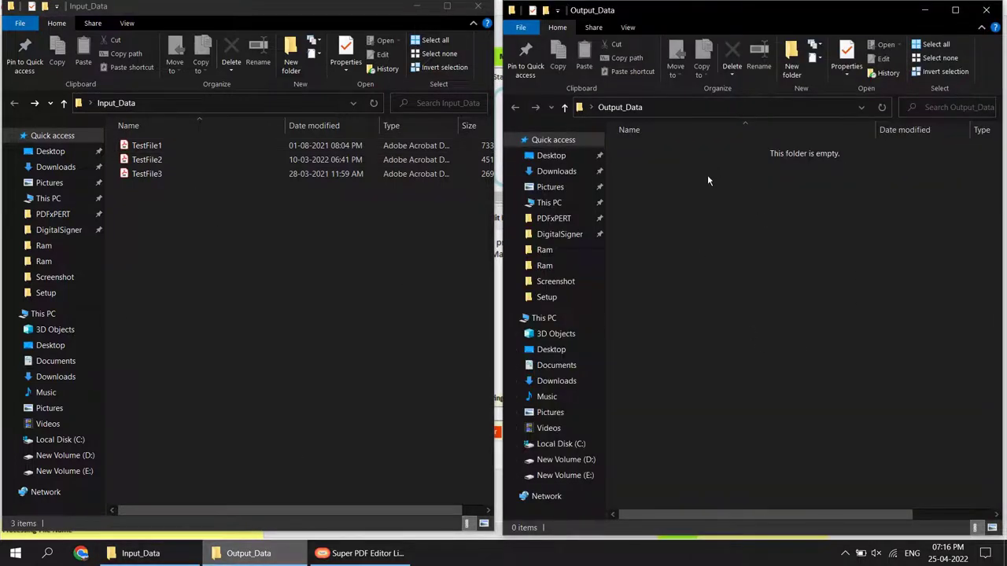
pyautogui.click(364, 555)
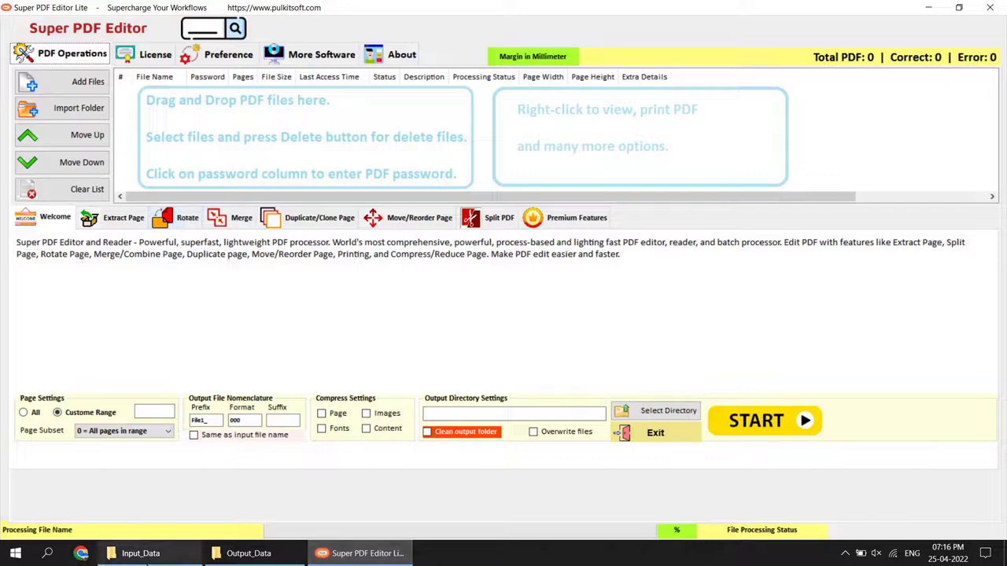
# Add TestFile1, TestFile2 and TestFile3 from the Input_Data folder to the PDF processing list.
pyautogui.click(138, 553)
pyautogui.click(138, 552)
pyautogui.click(138, 553)
pyautogui.moveTo(190, 271); pyautogui.dragTo(598, 151)
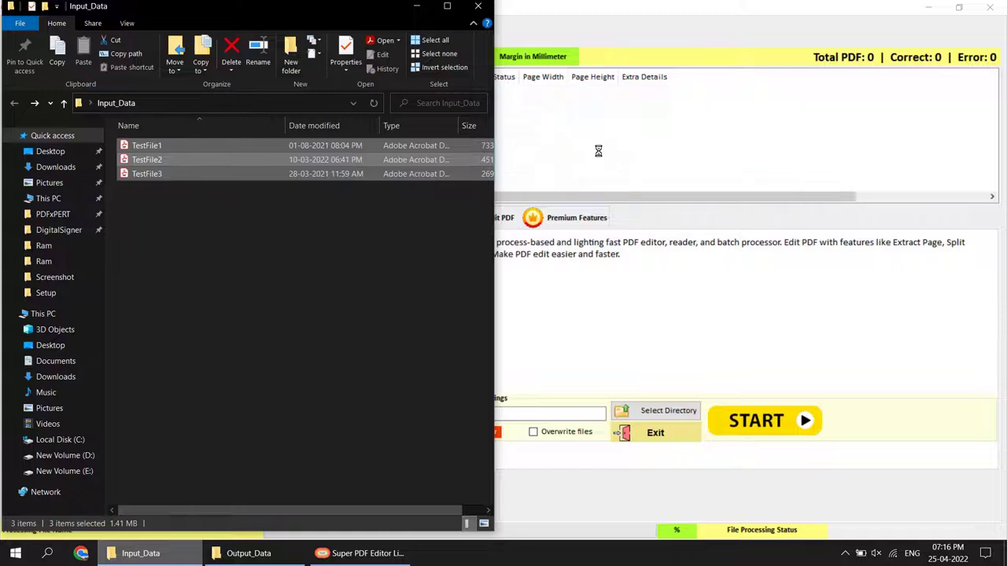
pyautogui.click(598, 76)
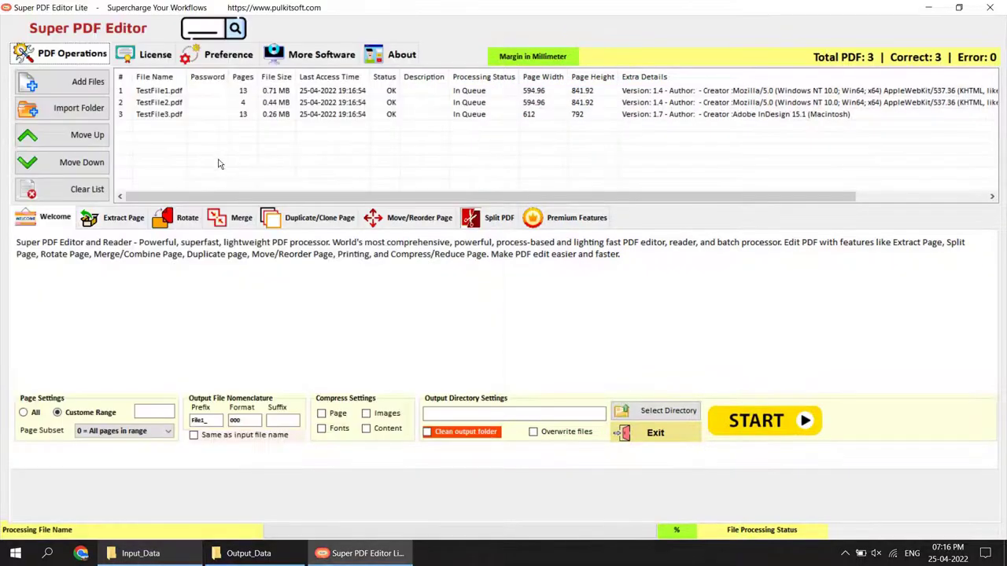
# View TestFile1.pdf from the list, look through its pages, and open its print settings without printing.
pyautogui.rightClick(174, 94)
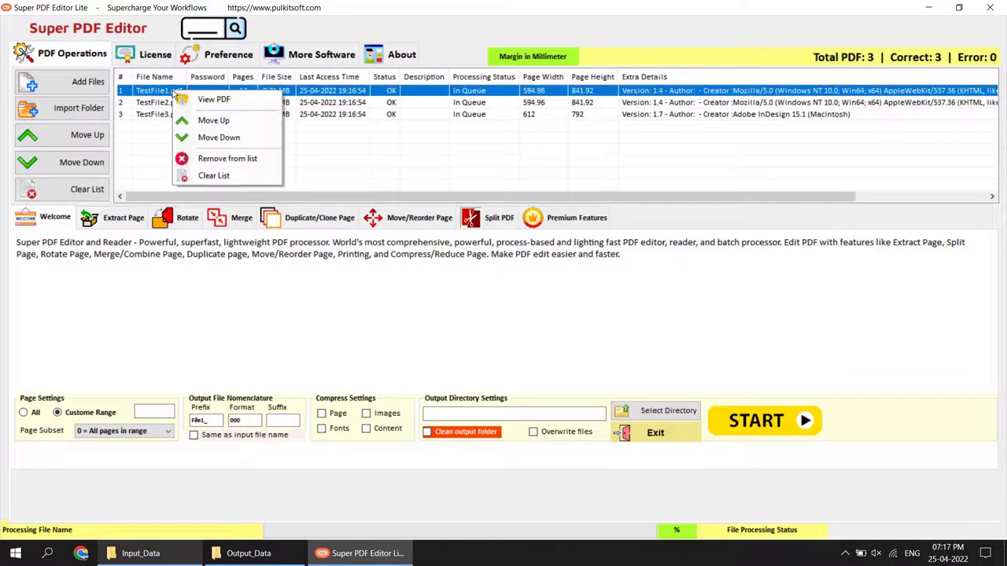
pyautogui.click(189, 99)
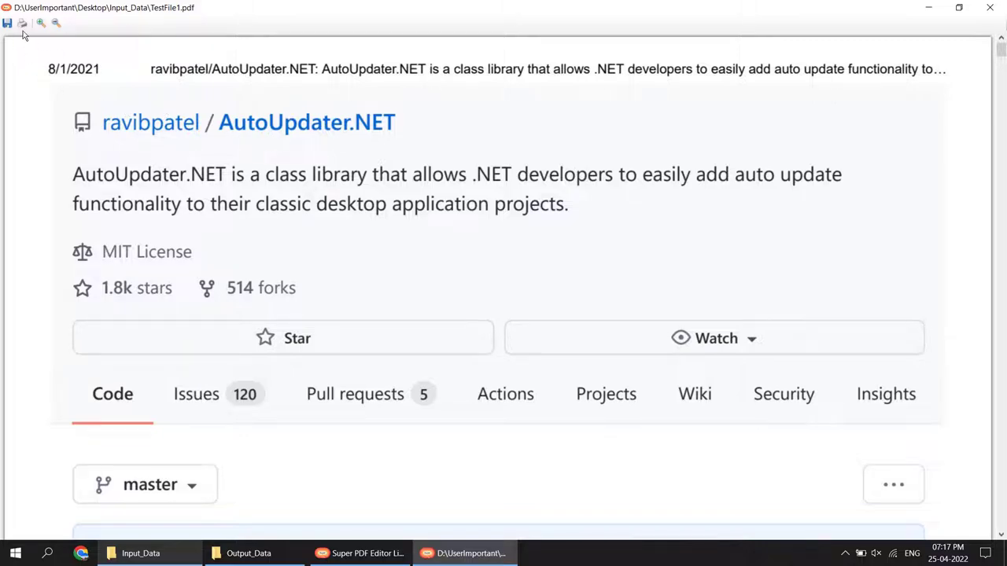
pyautogui.scroll(-20, 474, 163)
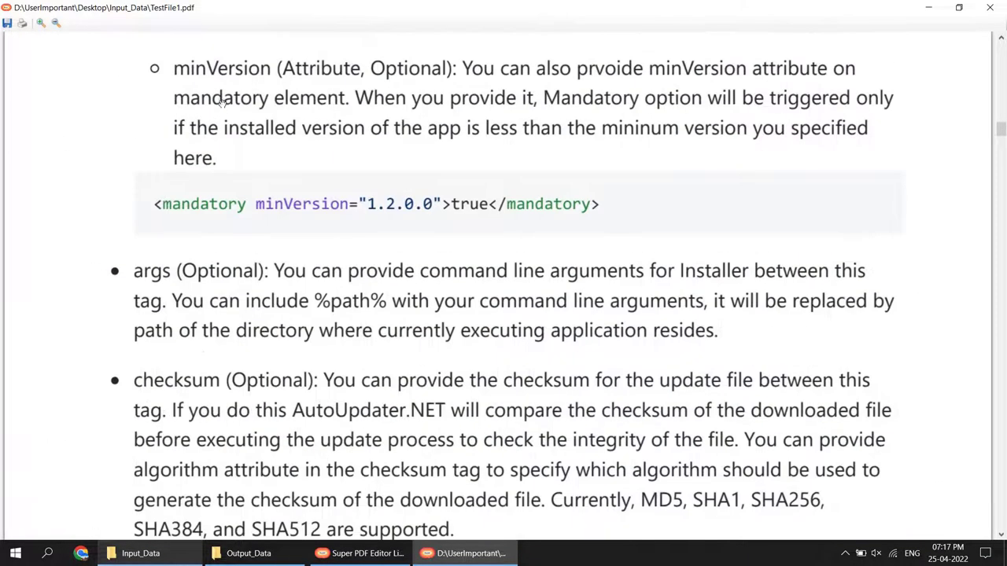
pyautogui.click(21, 24)
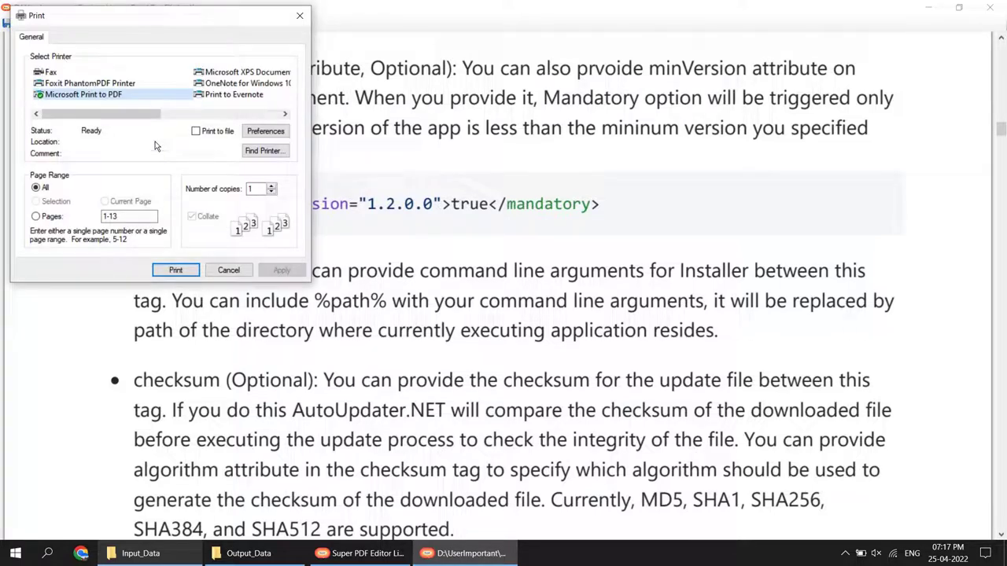
pyautogui.click(228, 271)
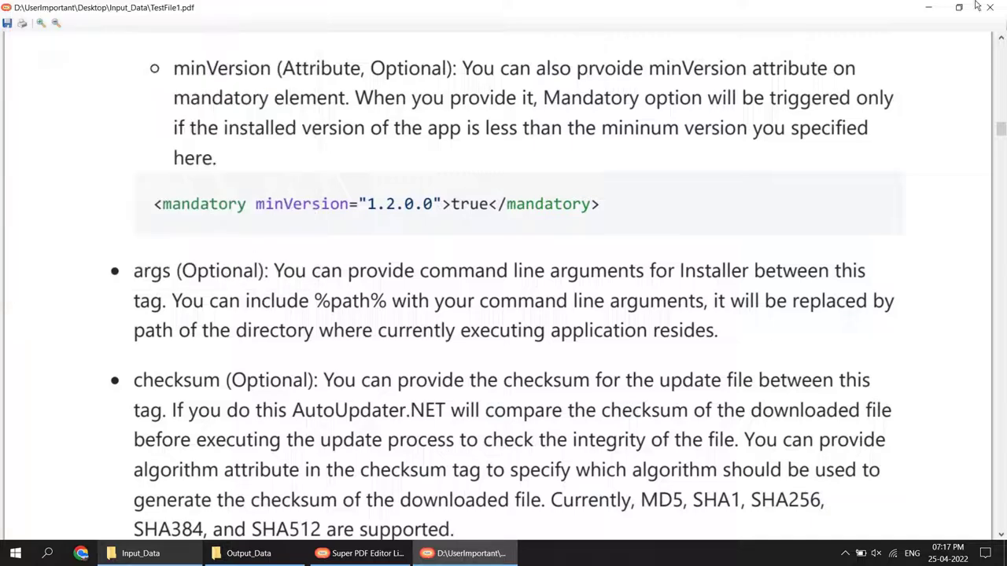
# Close the TestFile1.pdf preview, view TestFile3.pdf from the list, and look through its pages zoomed out before returning to the list.
pyautogui.click(990, 7)
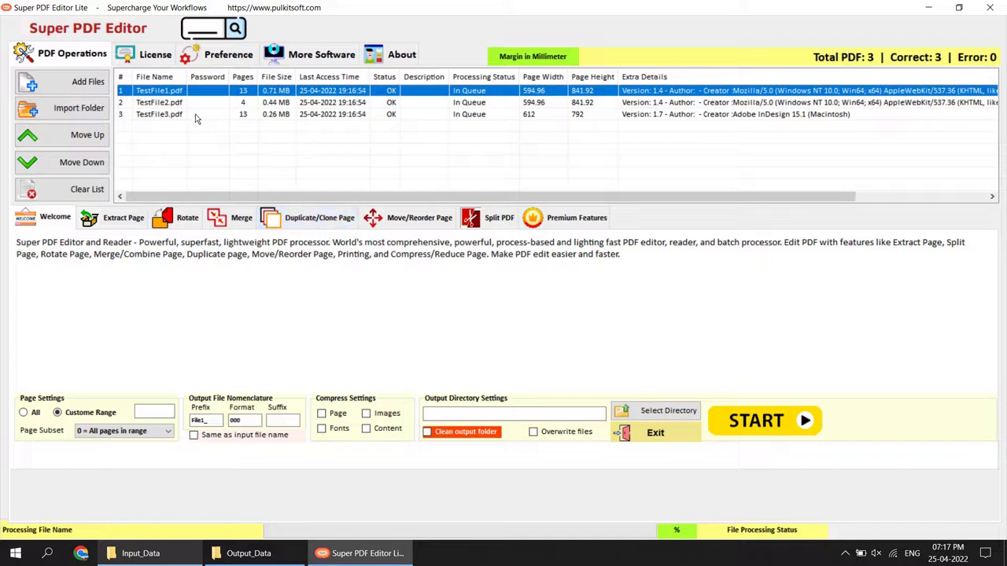
pyautogui.click(156, 118)
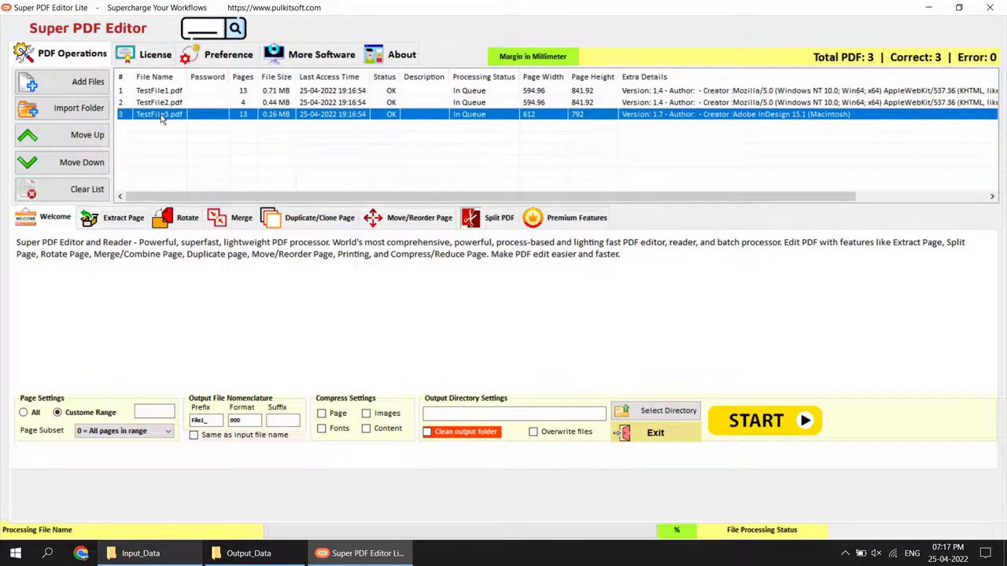
pyautogui.doubleClick(161, 118)
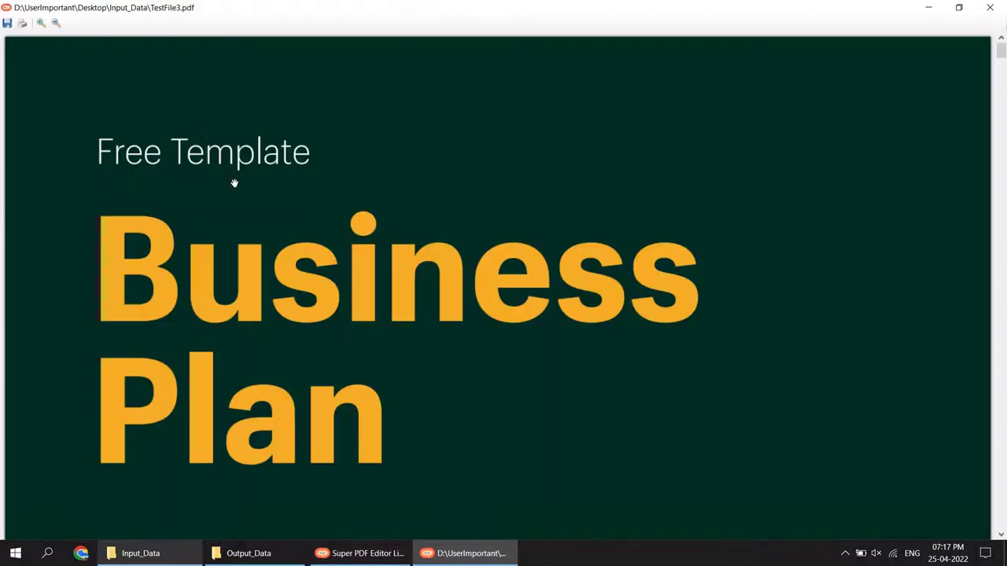
pyautogui.scroll(-10, 236, 205)
pyautogui.scroll(-15, 243, 227)
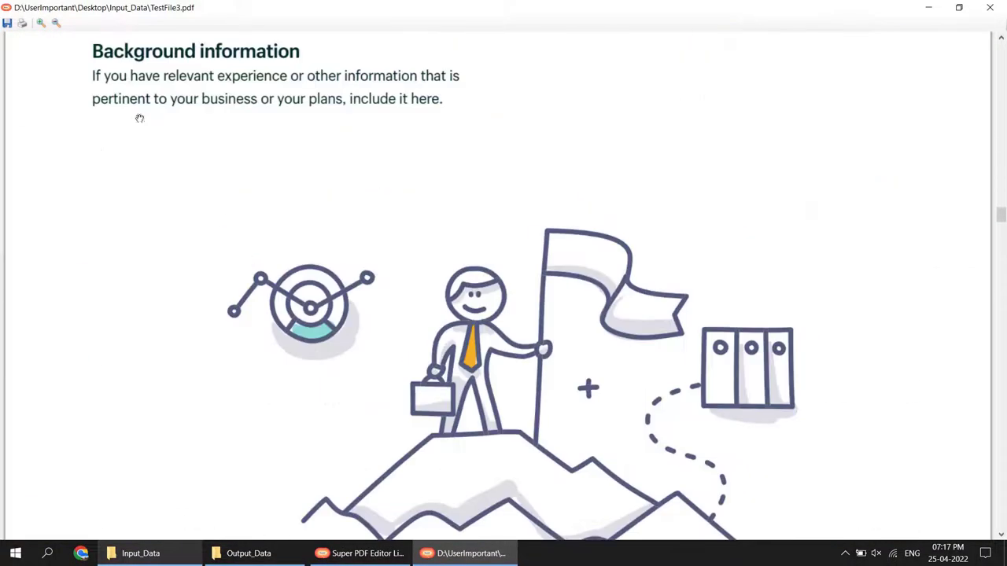
pyautogui.click(56, 22)
pyautogui.click(56, 23)
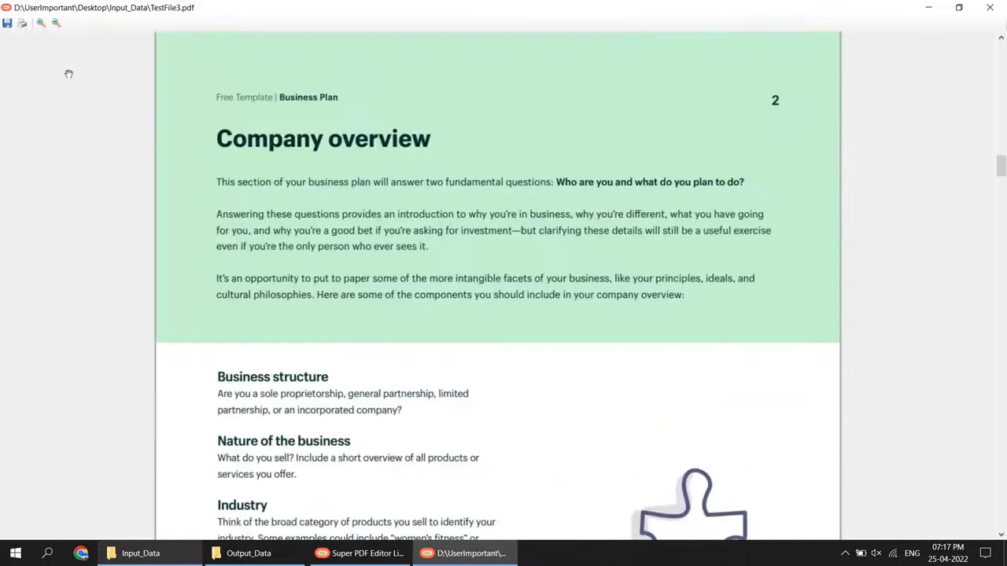
pyautogui.scroll(-5, 299, 232)
pyautogui.scroll(-15, 299, 232)
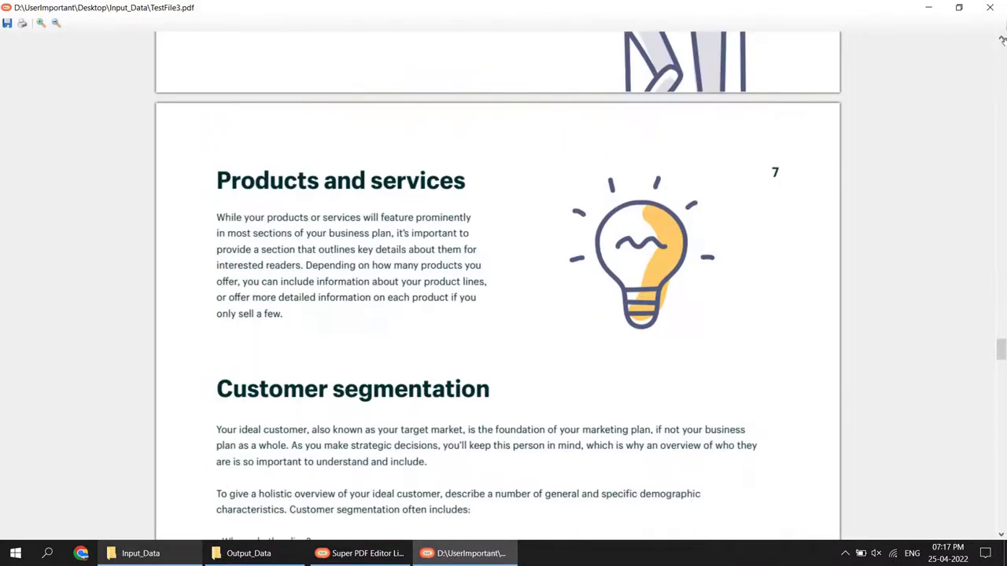
pyautogui.click(992, 6)
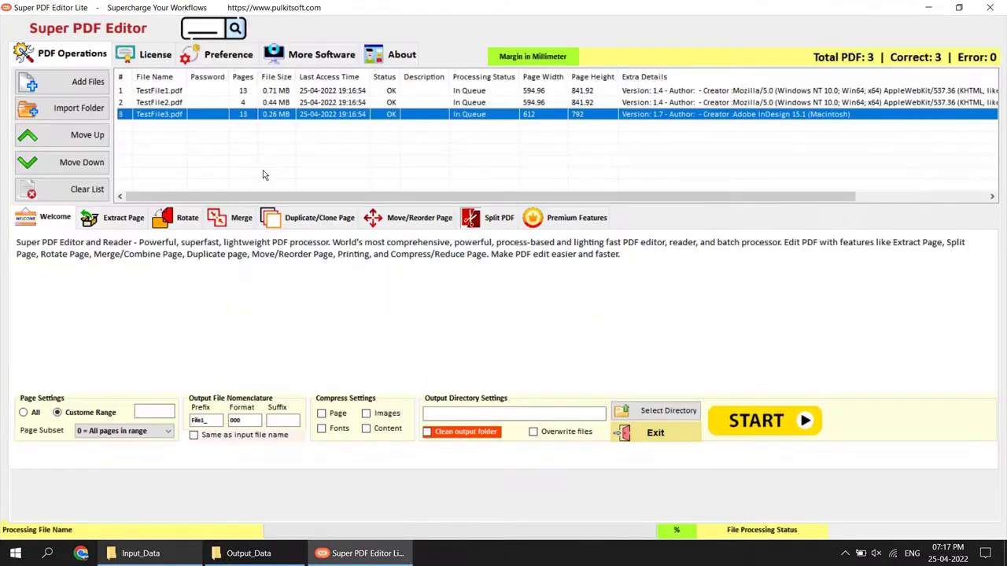
pyautogui.click(224, 160)
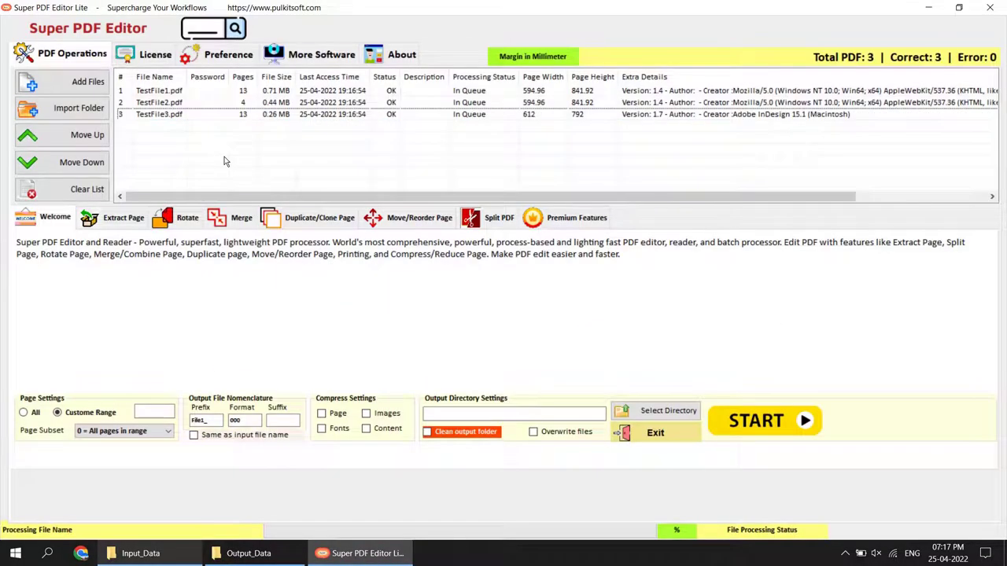
# Move TestFile2.pdf up to first place in the PDF list, and move it down to last place.
pyautogui.click(152, 103)
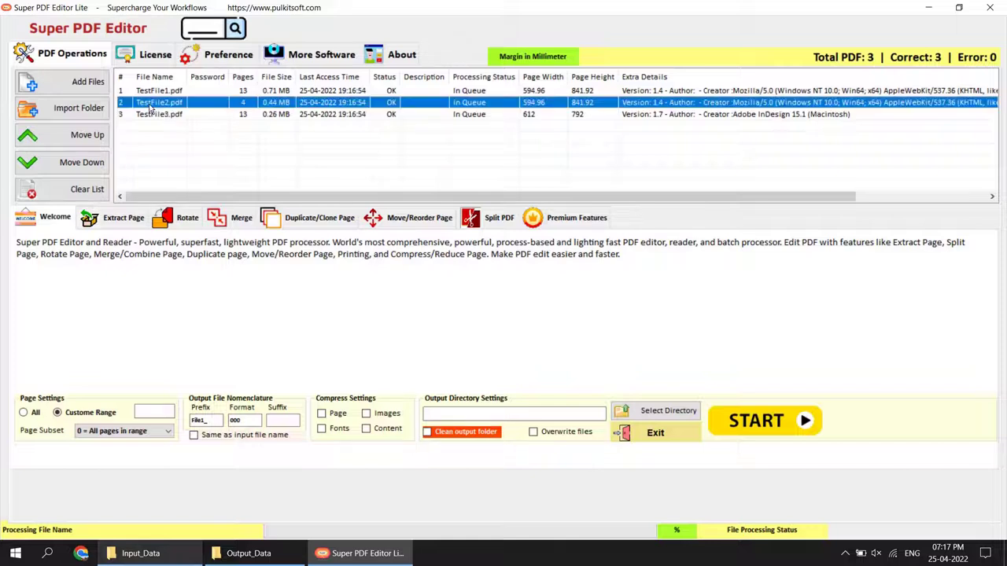
pyautogui.click(60, 144)
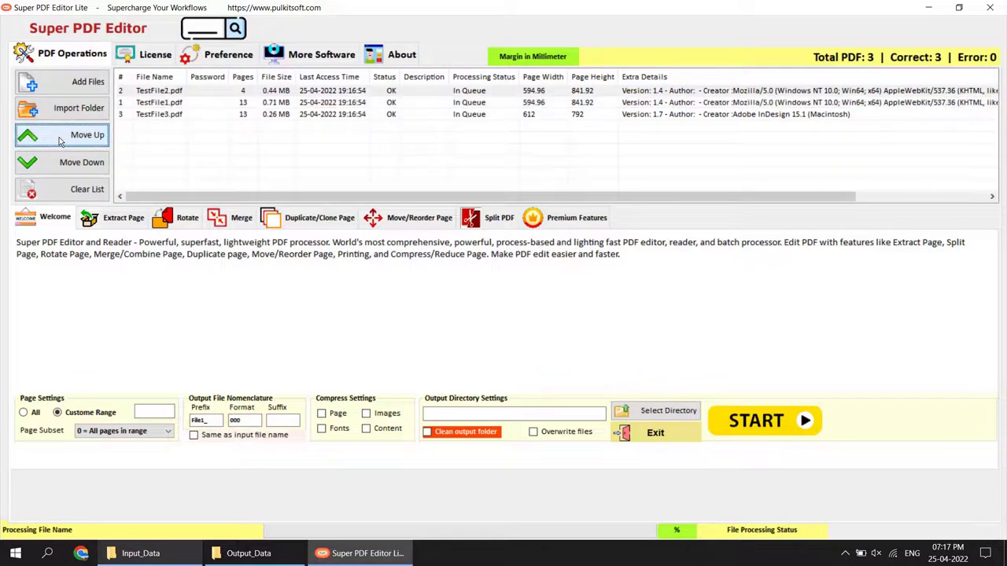
pyautogui.click(71, 163)
pyautogui.click(71, 163)
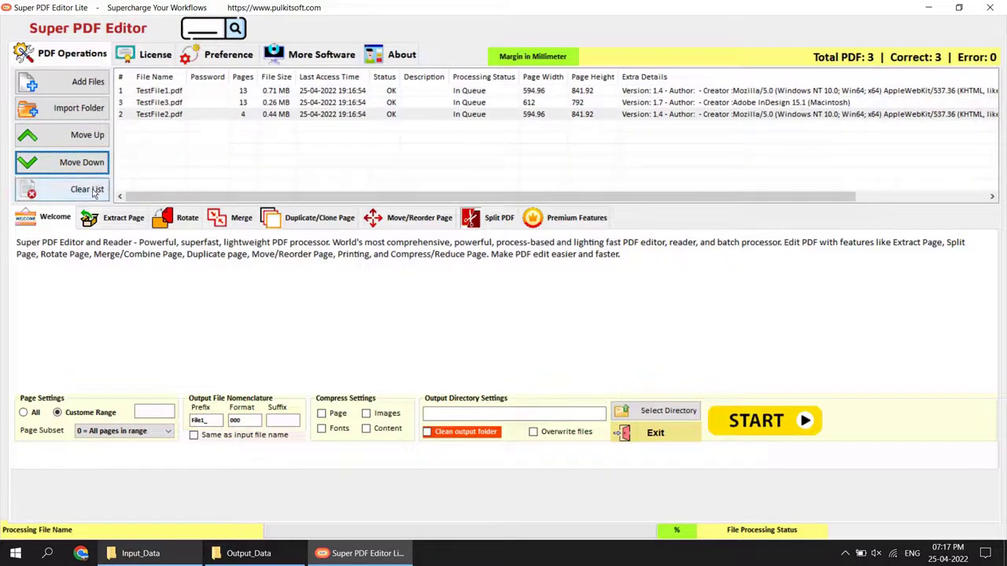
# Clear the PDF list and add TestFile1, TestFile2 and TestFile3 by opening the copied Input_Data folder path.
pyautogui.click(89, 190)
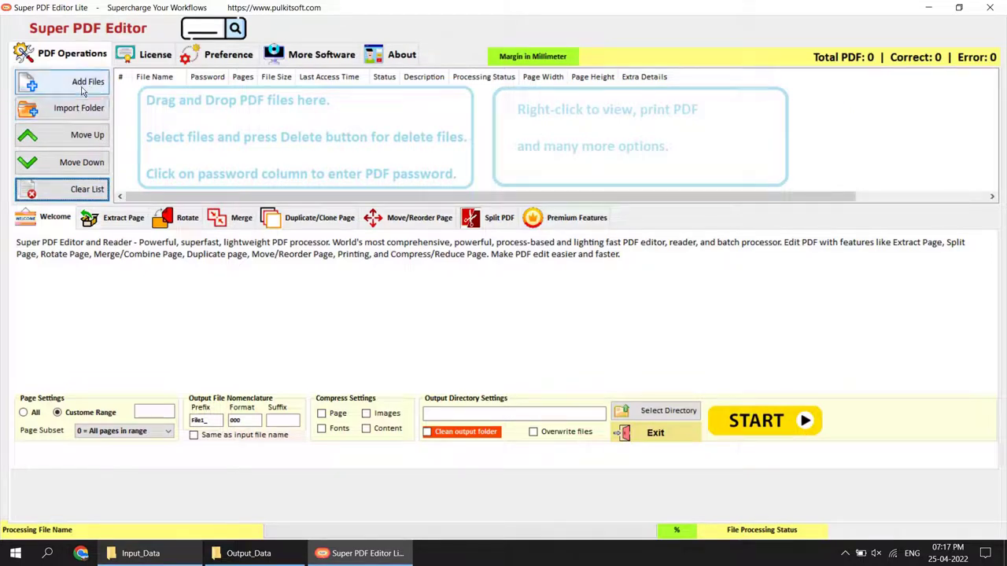
pyautogui.click(141, 553)
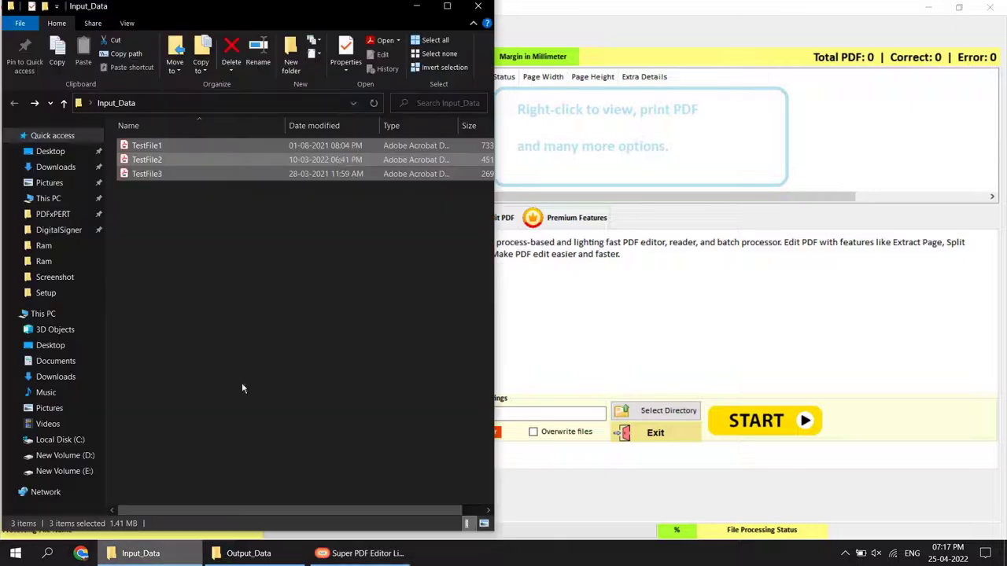
pyautogui.click(234, 108)
pyautogui.hotkey('ctrl', 'c')
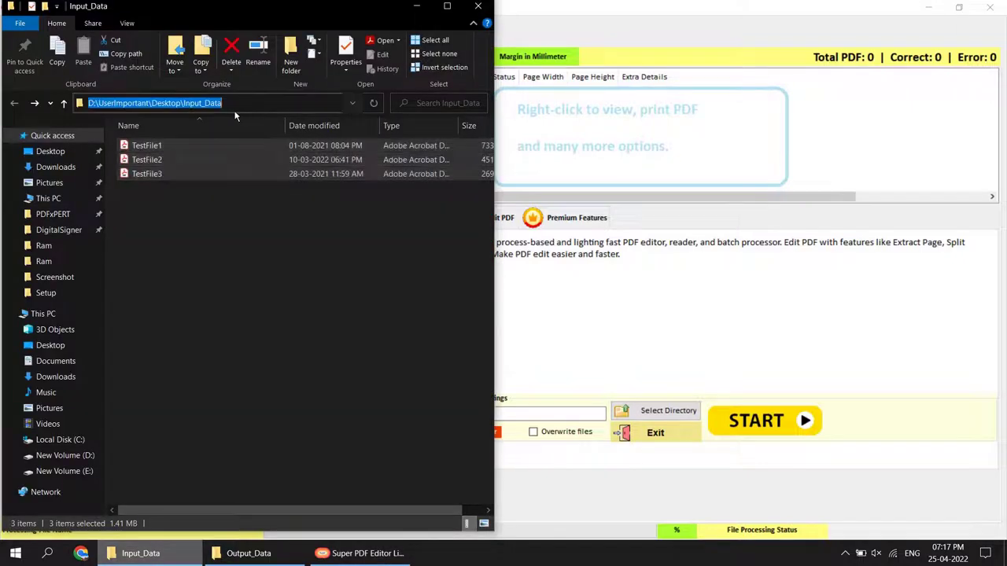
pyautogui.click(416, 7)
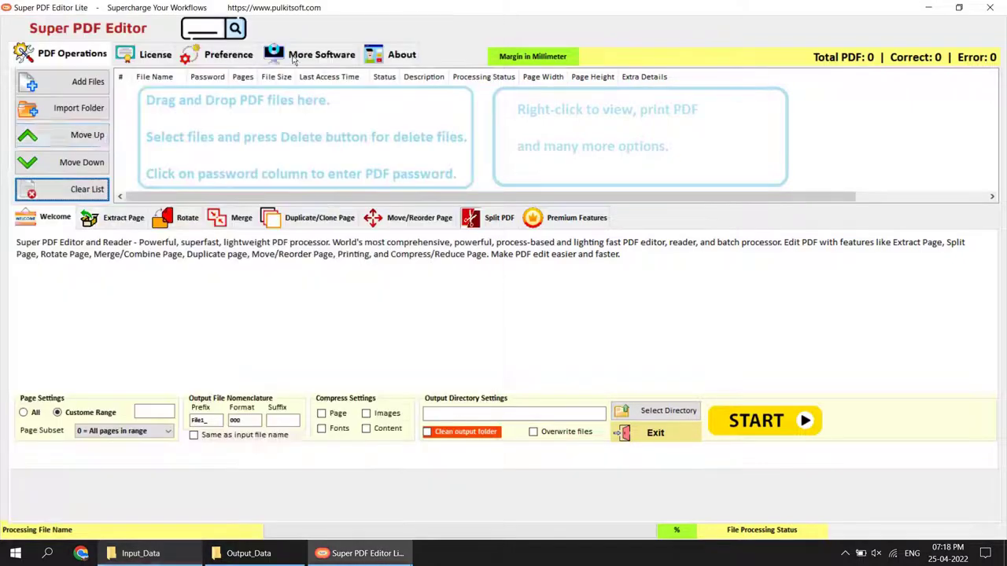
pyautogui.click(84, 85)
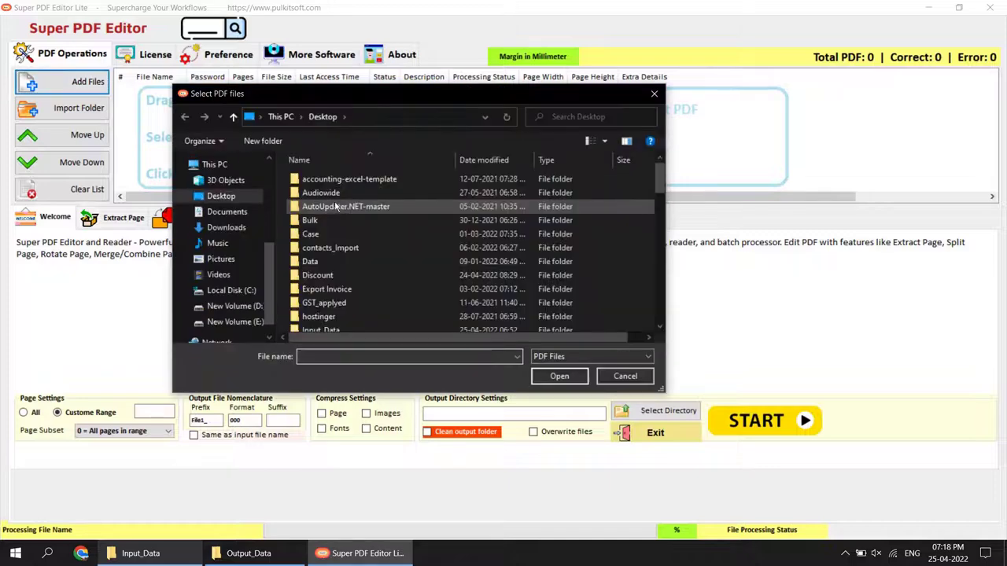
pyautogui.hotkey('ctrl', 'v')
pyautogui.press('Return')
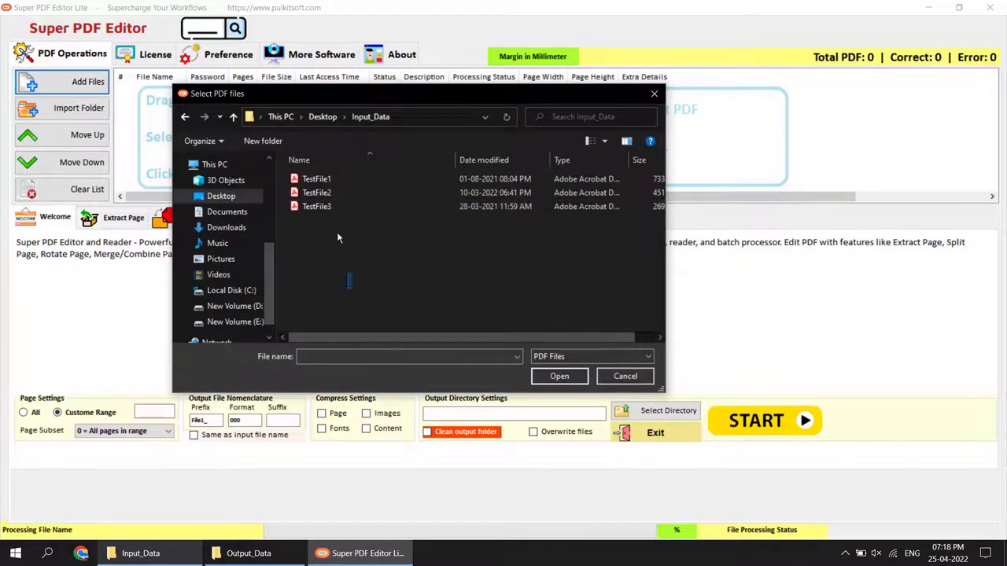
pyautogui.moveTo(337, 232); pyautogui.dragTo(354, 172)
pyautogui.press('Return')
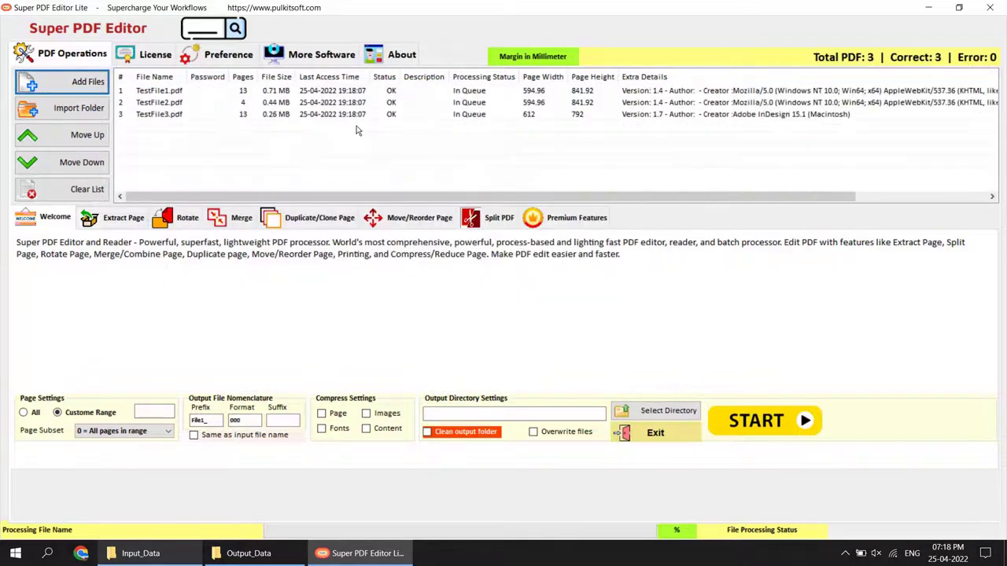
# Clear the PDF list and import the whole Input_Data folder from the Desktop.
pyautogui.click(85, 192)
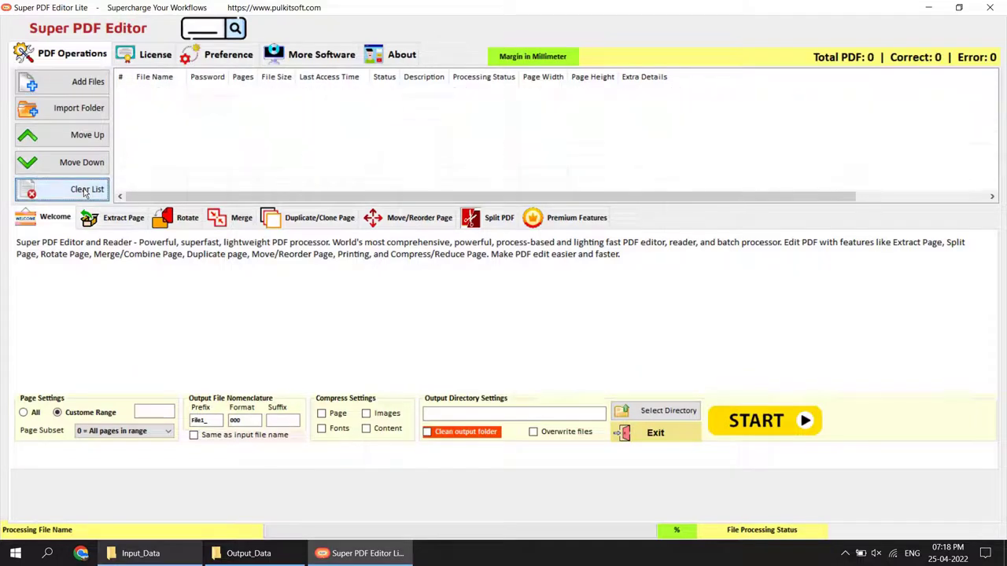
pyautogui.click(85, 115)
pyautogui.scroll(-4, 530, 330)
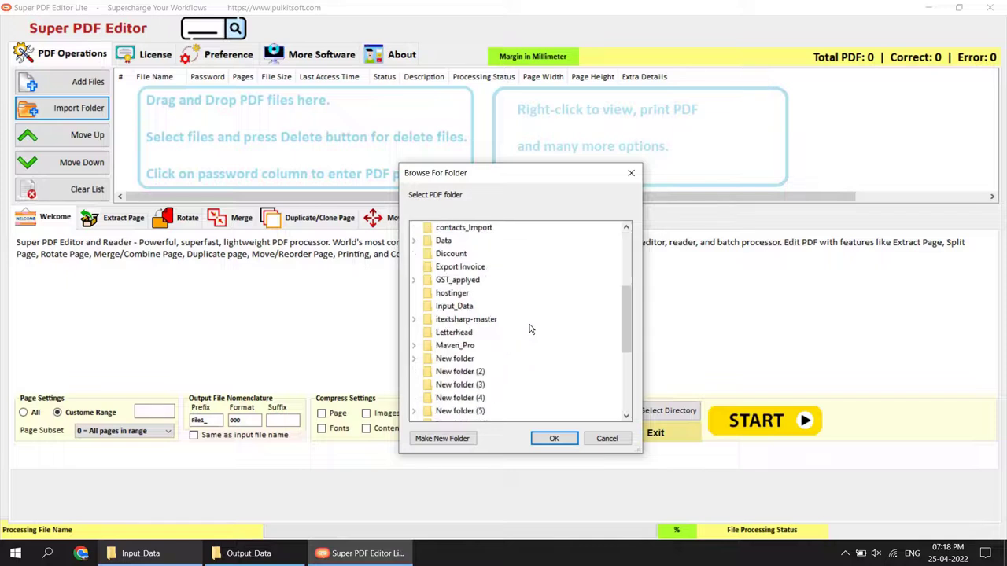
pyautogui.click(459, 308)
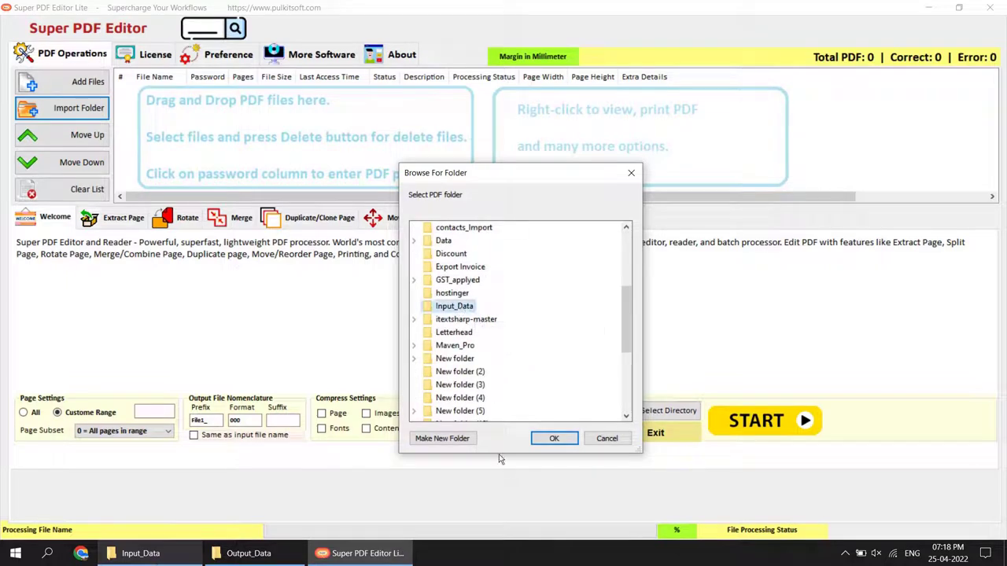
pyautogui.click(550, 438)
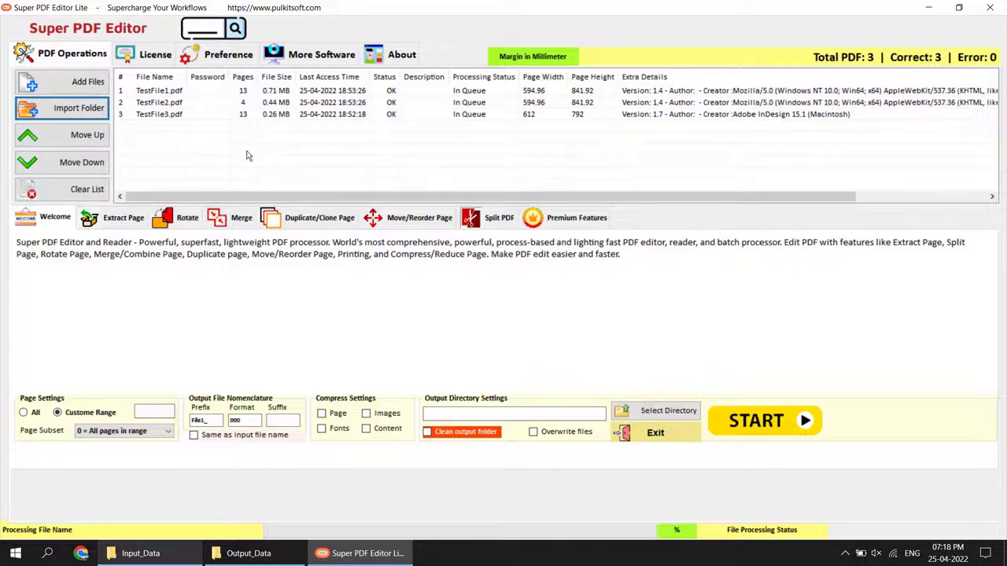
pyautogui.click(213, 162)
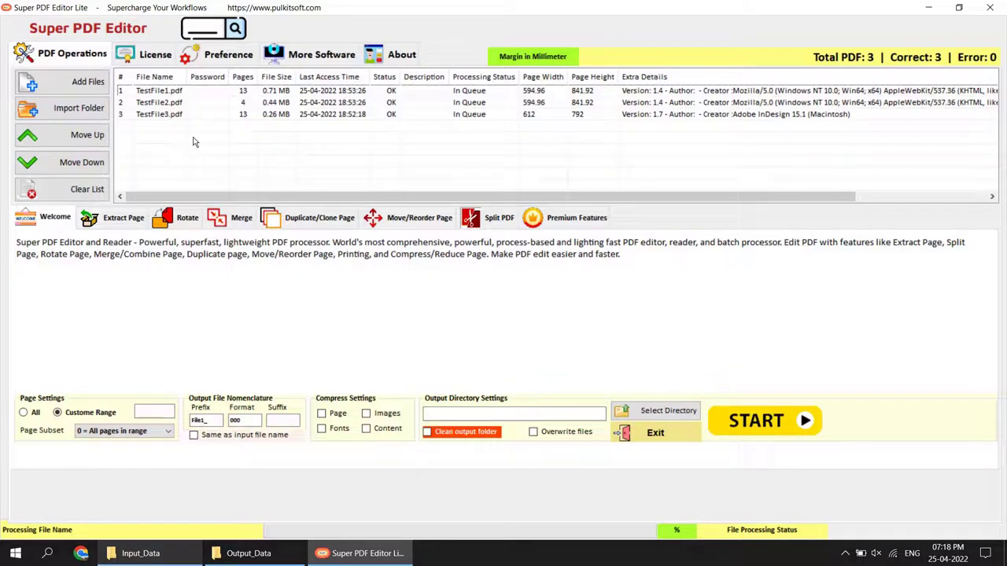
# Set up the Extract Page operation with a custom page range of 2-3.
pyautogui.click(118, 222)
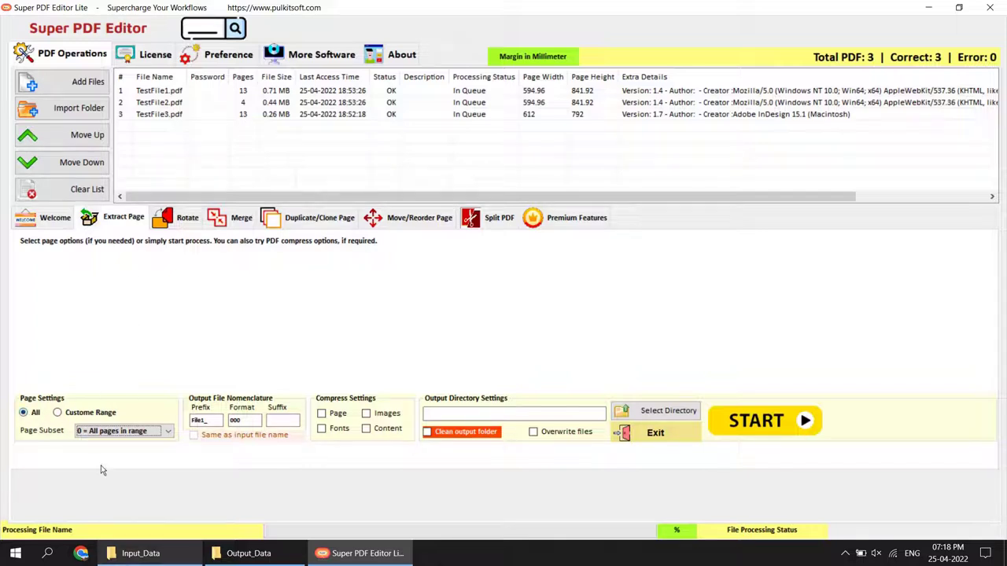
pyautogui.click(100, 413)
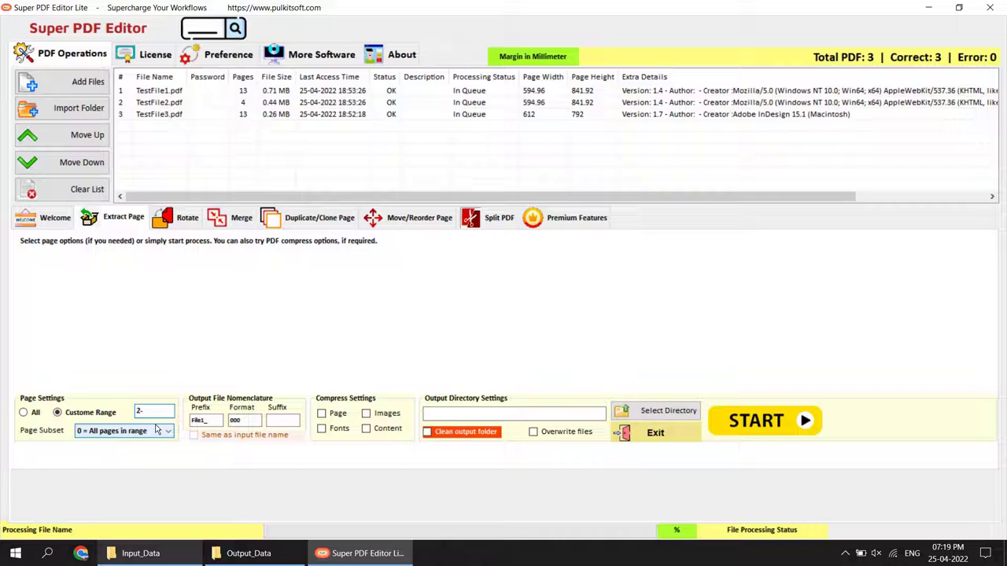
pyautogui.write('3')
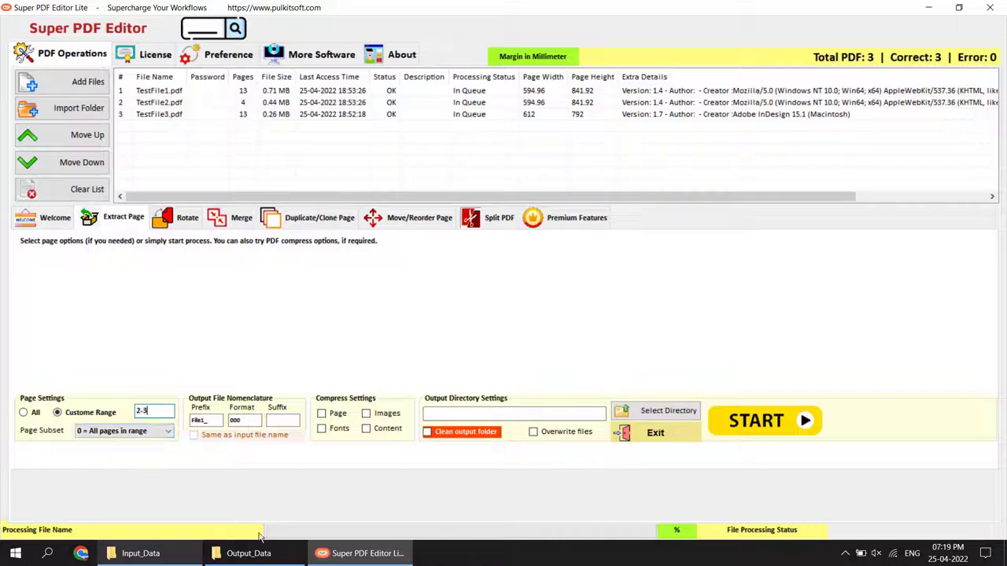
# Set the output directory to the Output_Data folder on the Desktop, and check that folder's contents.
pyautogui.click(663, 410)
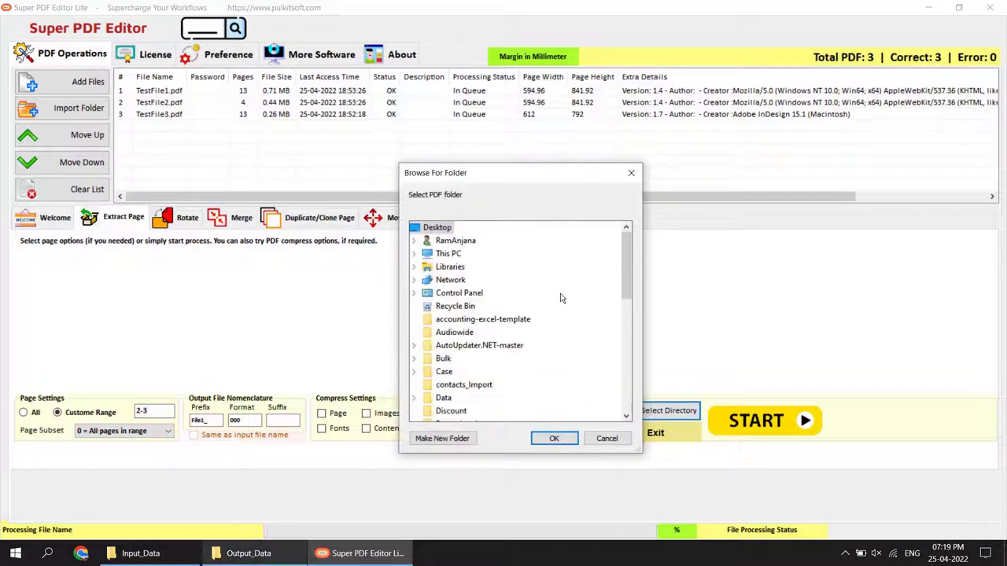
pyautogui.scroll(-3, 560, 298)
pyautogui.scroll(-5, 559, 299)
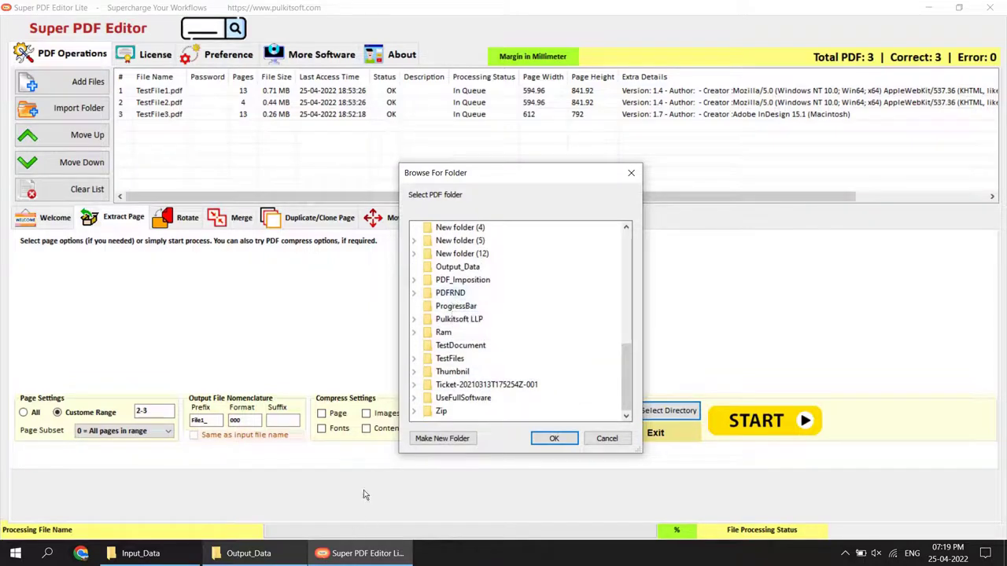
pyautogui.click(457, 266)
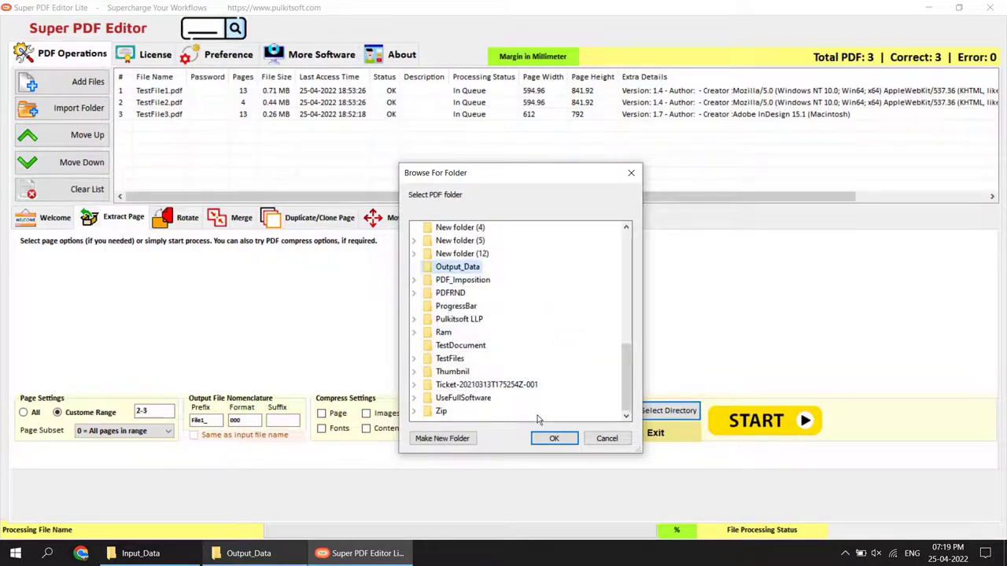
pyautogui.click(551, 438)
pyautogui.click(249, 553)
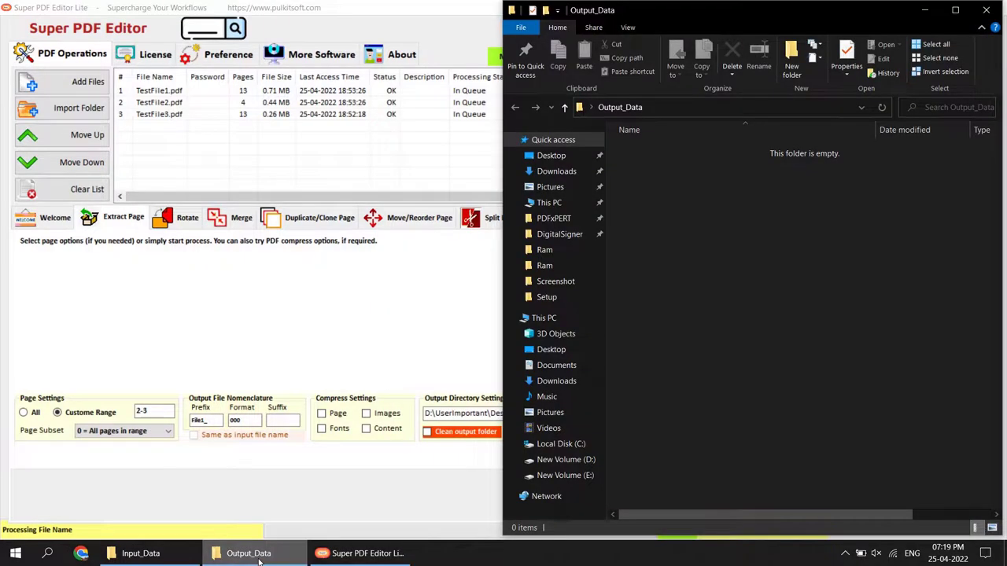
pyautogui.click(259, 558)
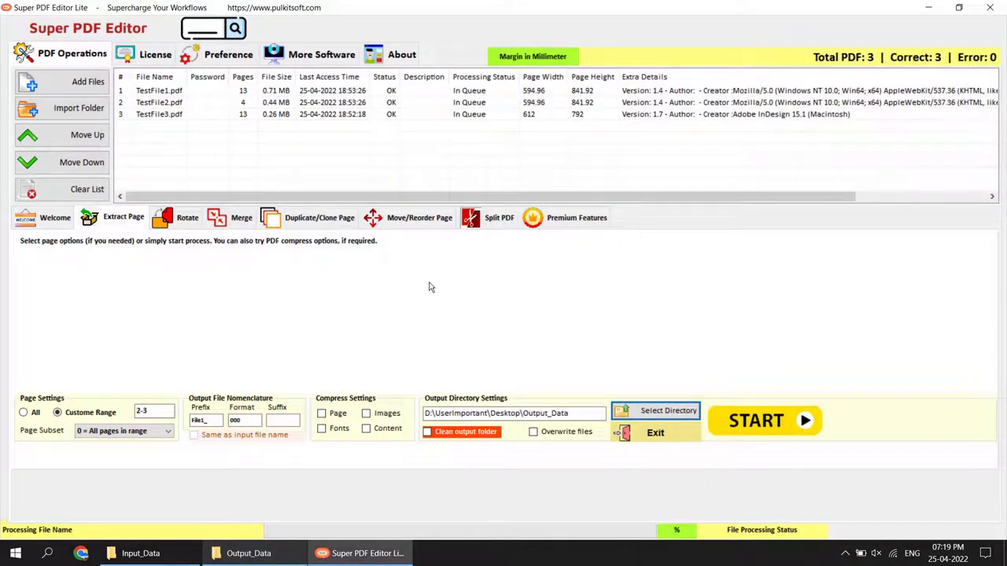
# Run the page extraction with Overwrite files left off, and open the Output_Data folder to check the output.
pyautogui.click(545, 434)
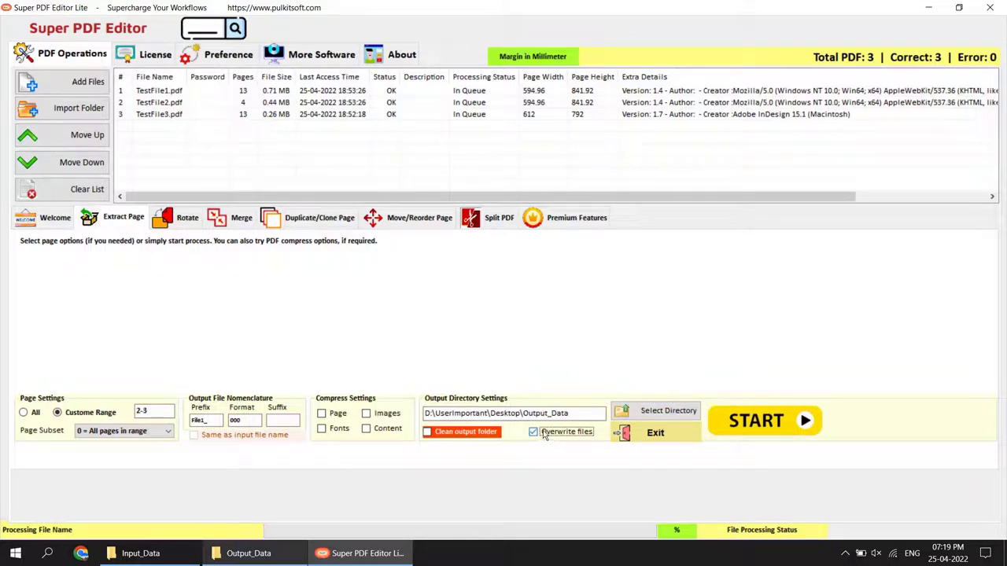
pyautogui.click(557, 435)
pyautogui.click(751, 423)
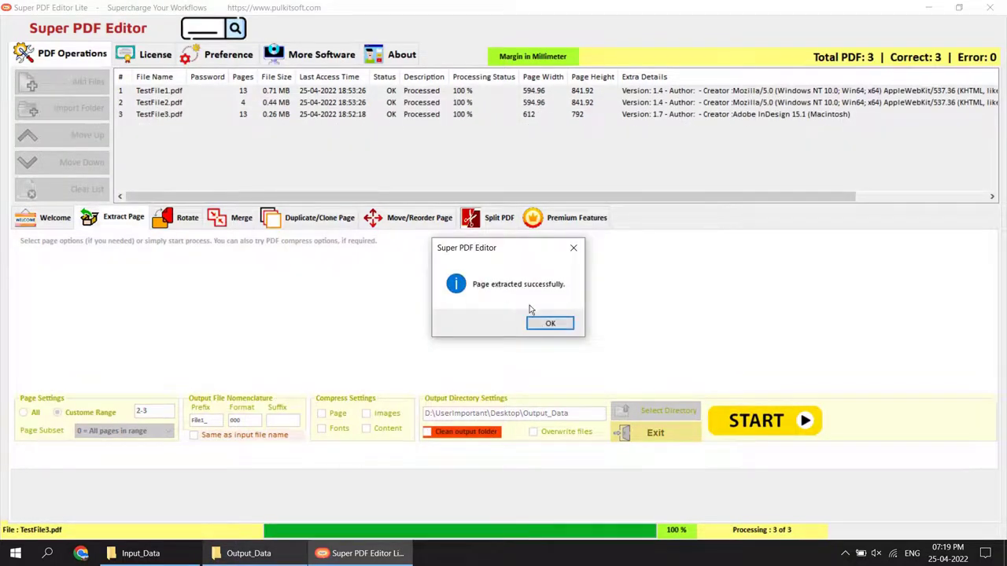
pyautogui.click(539, 326)
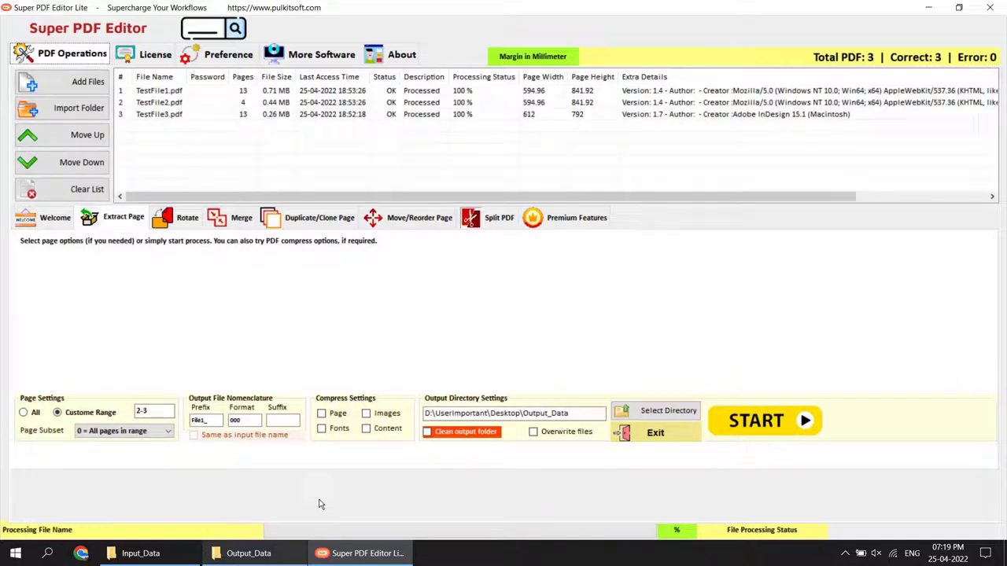
pyautogui.click(249, 553)
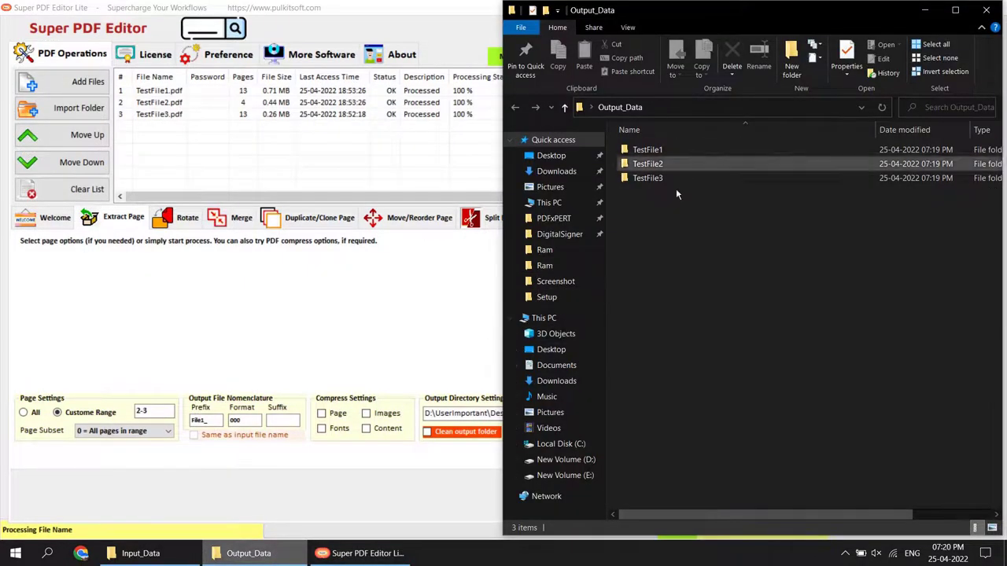
# Check the extracted PDFs in the TestFile2 and TestFile3 output folders, and open File1_003 from the TestFile3 folder.
pyautogui.doubleClick(647, 149)
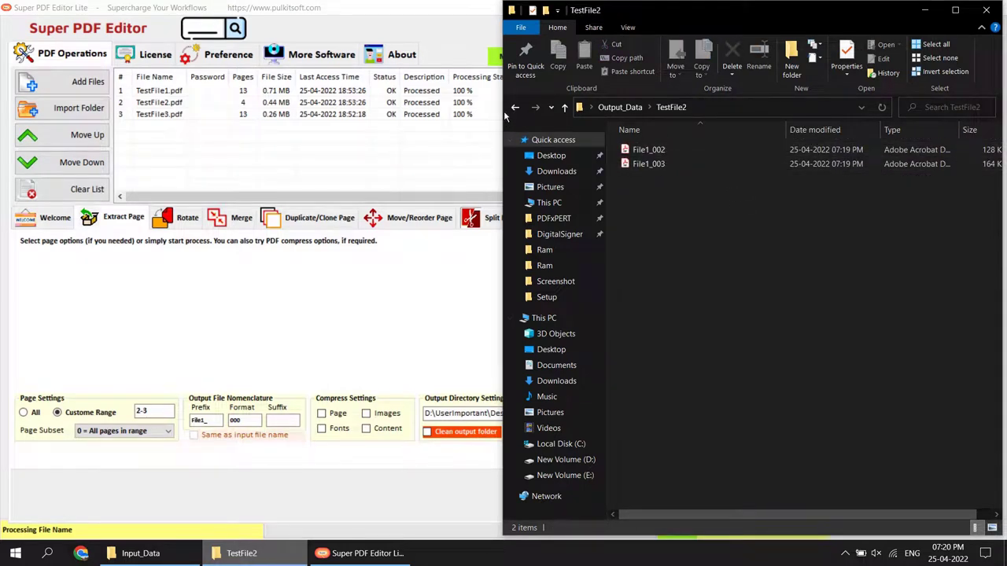
pyautogui.click(514, 108)
pyautogui.doubleClick(668, 178)
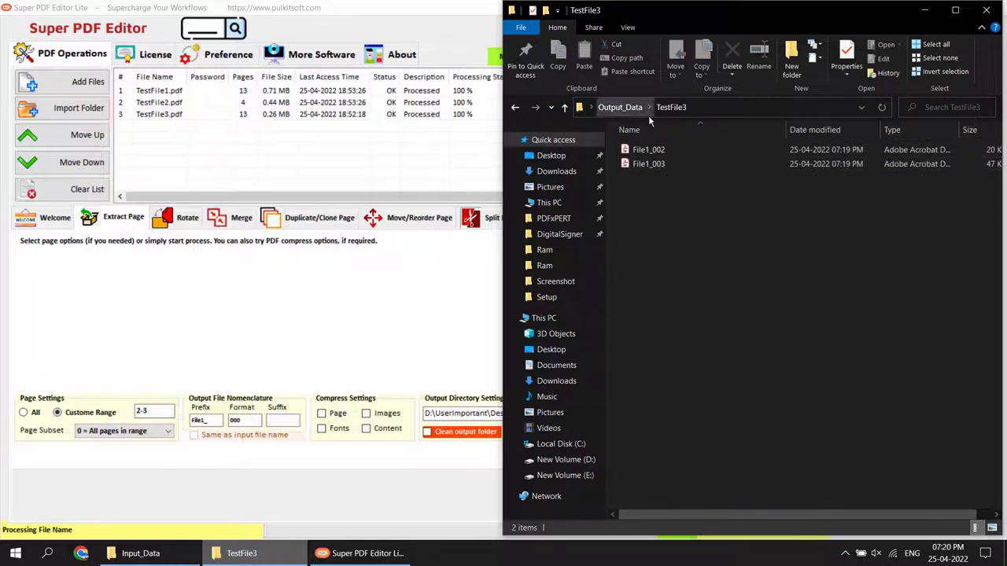
pyautogui.click(515, 108)
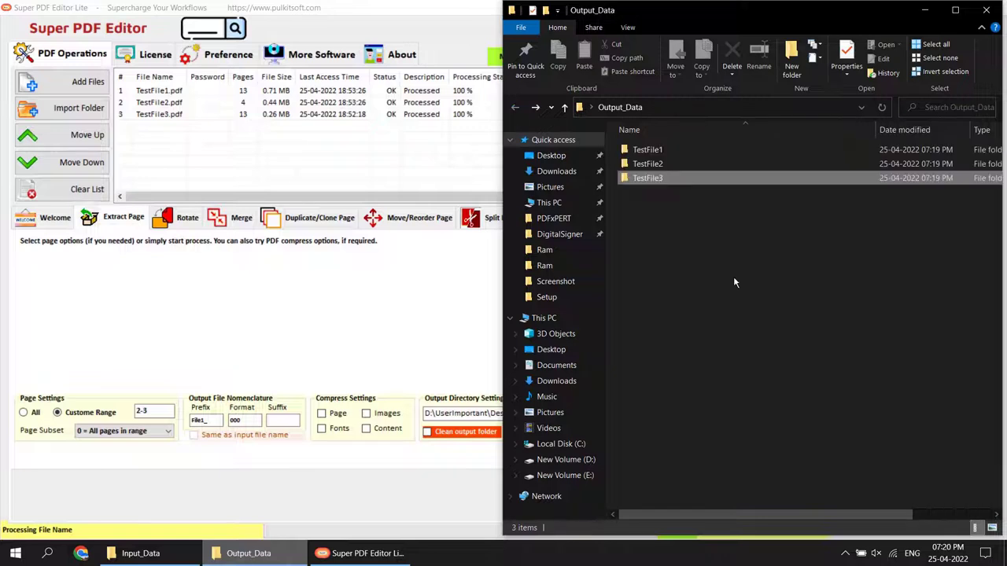
pyautogui.doubleClick(654, 179)
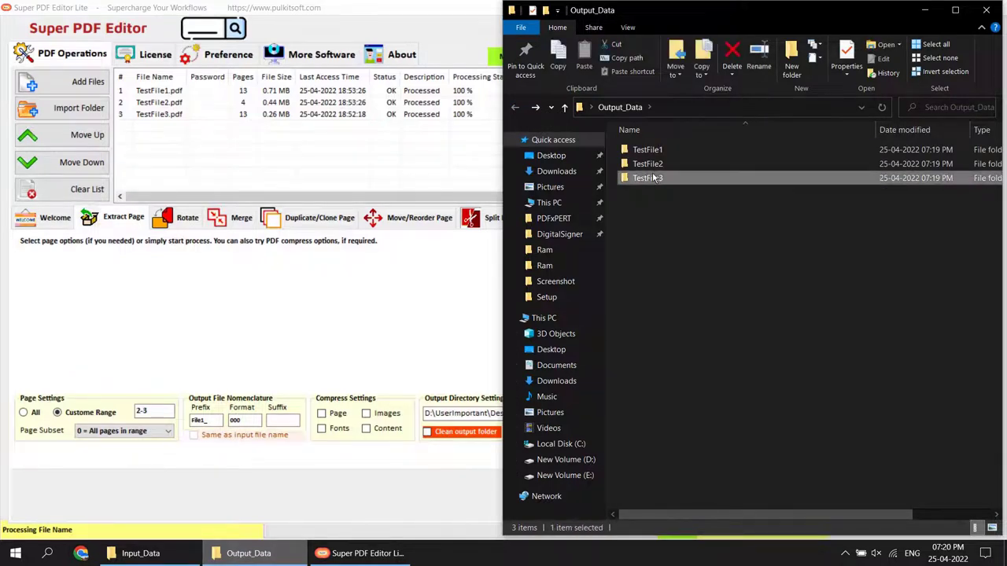
pyautogui.click(656, 163)
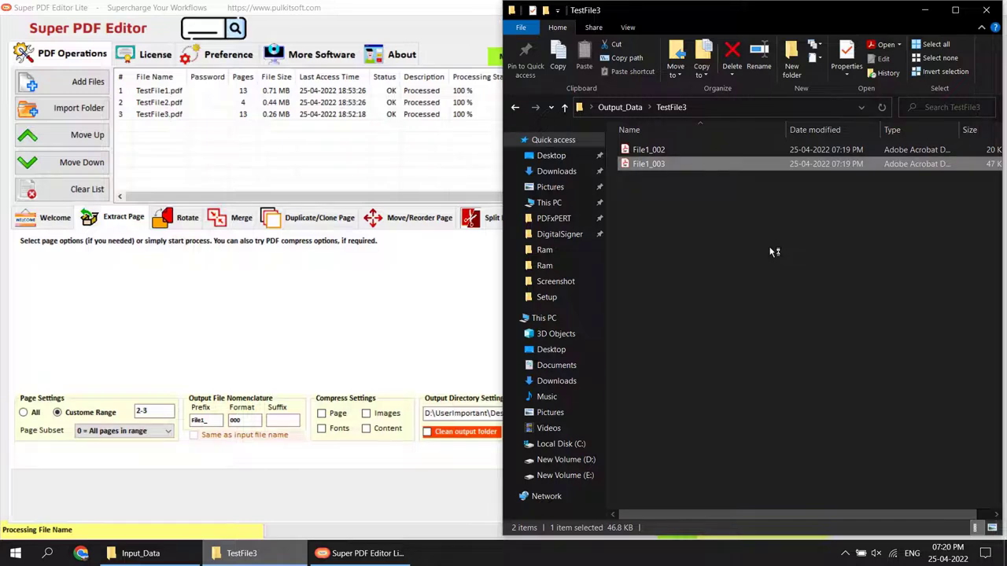
pyautogui.press('Return')
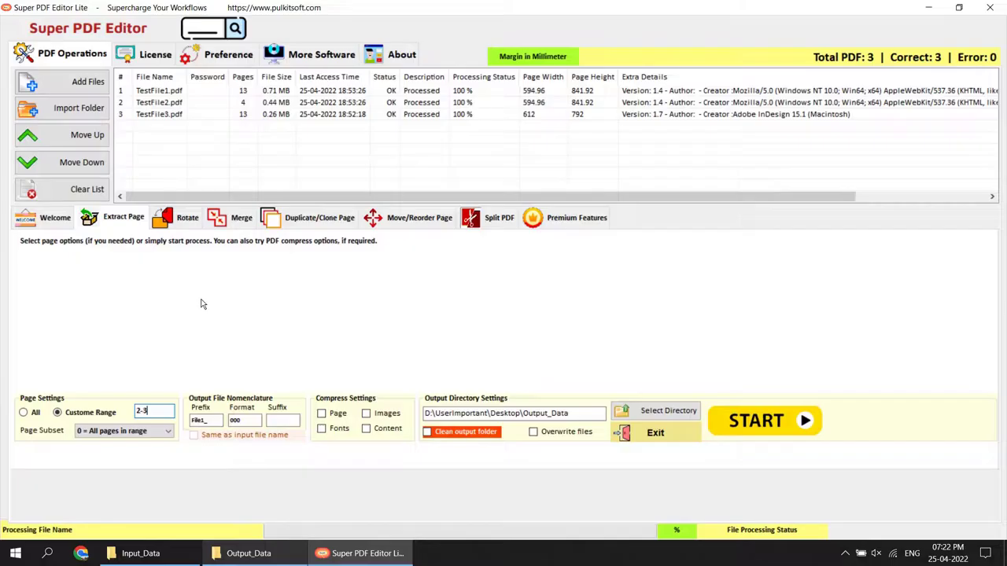
# Set up the Rotate operation with a 180 Clockwise angle and a custom page range of 3.
pyautogui.click(180, 224)
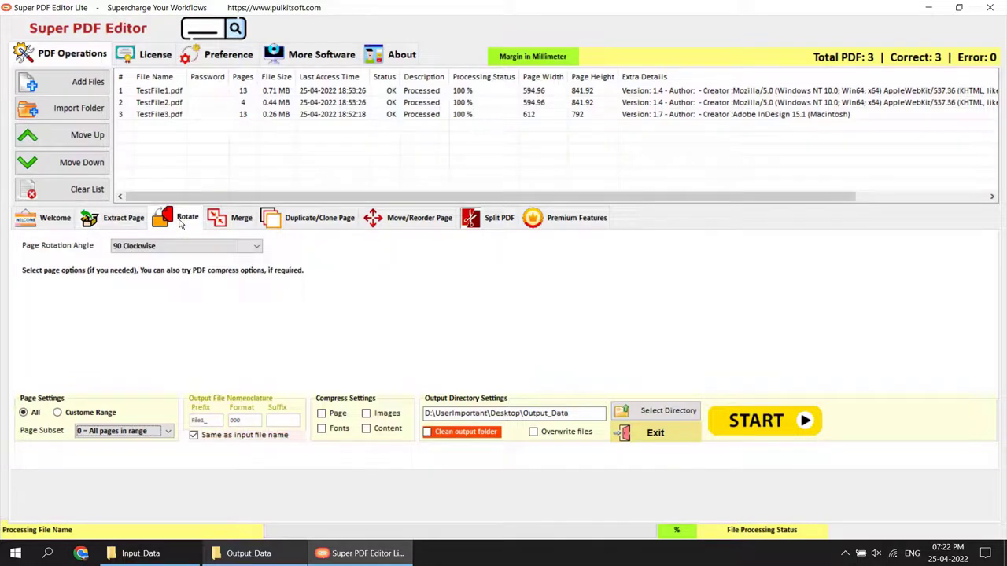
pyautogui.click(190, 247)
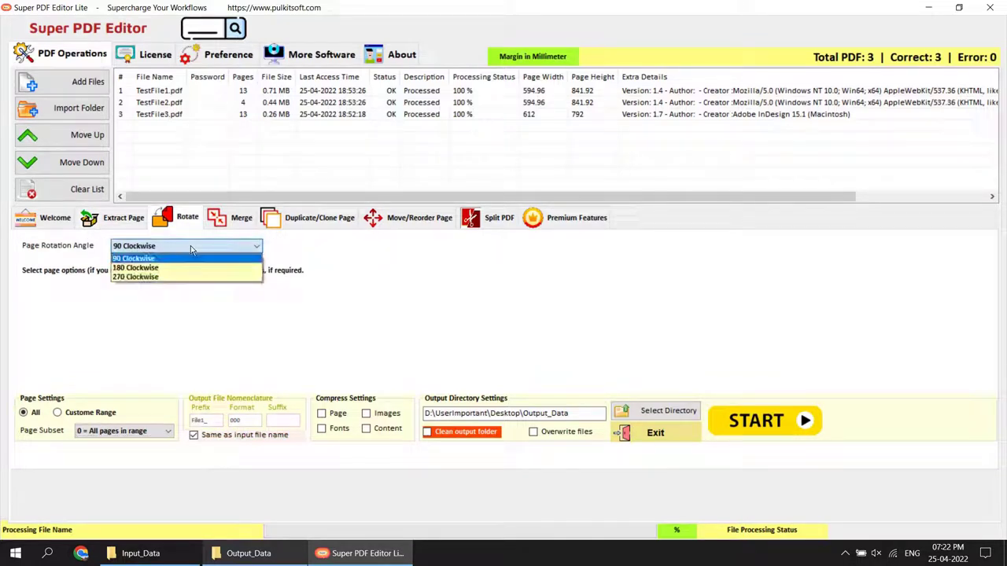
pyautogui.click(160, 270)
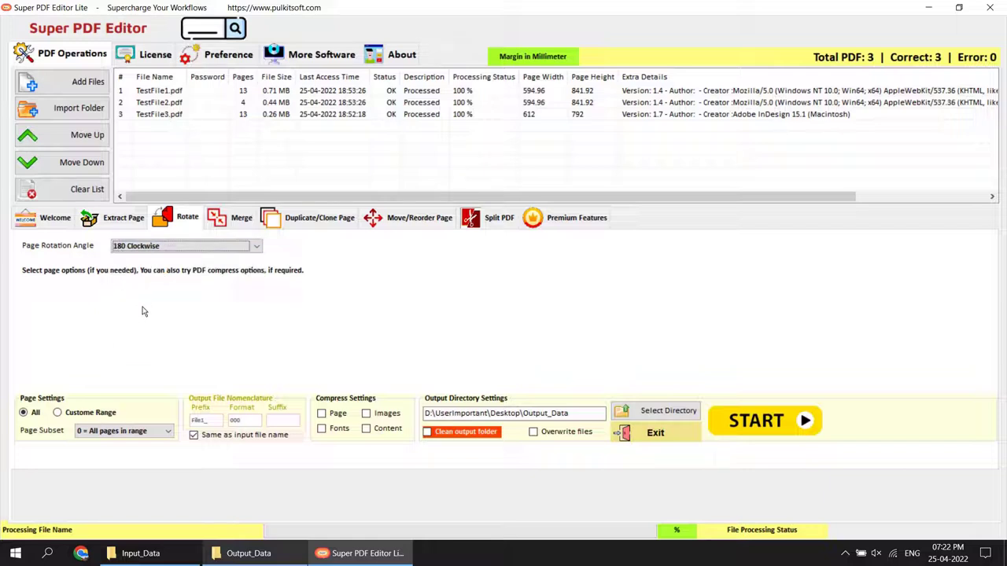
pyautogui.click(68, 417)
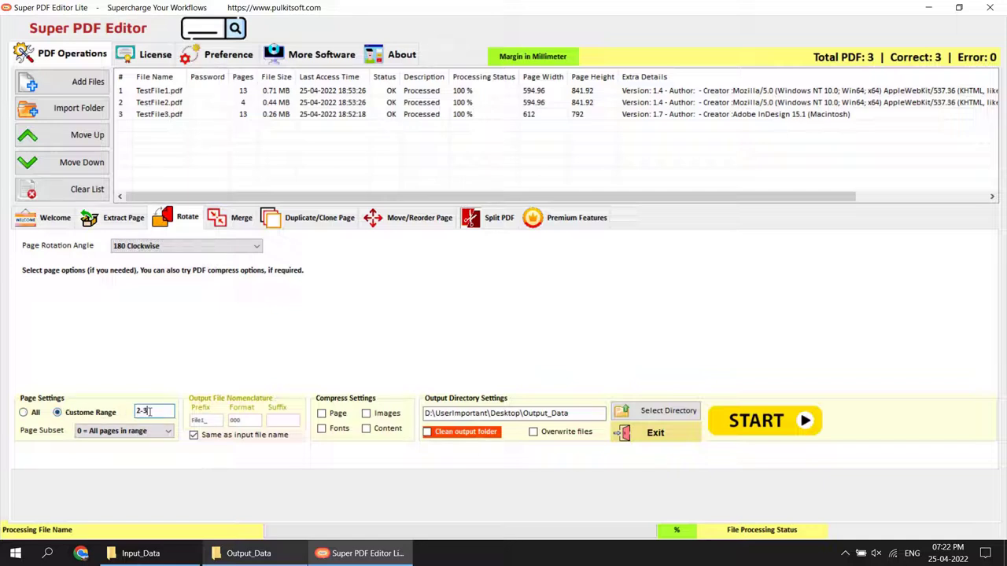
pyautogui.moveTo(152, 412); pyautogui.dragTo(132, 415)
pyautogui.write('3')
# Turn on Clean output folder and run the page rotation on the listed PDFs.
pyautogui.click(440, 437)
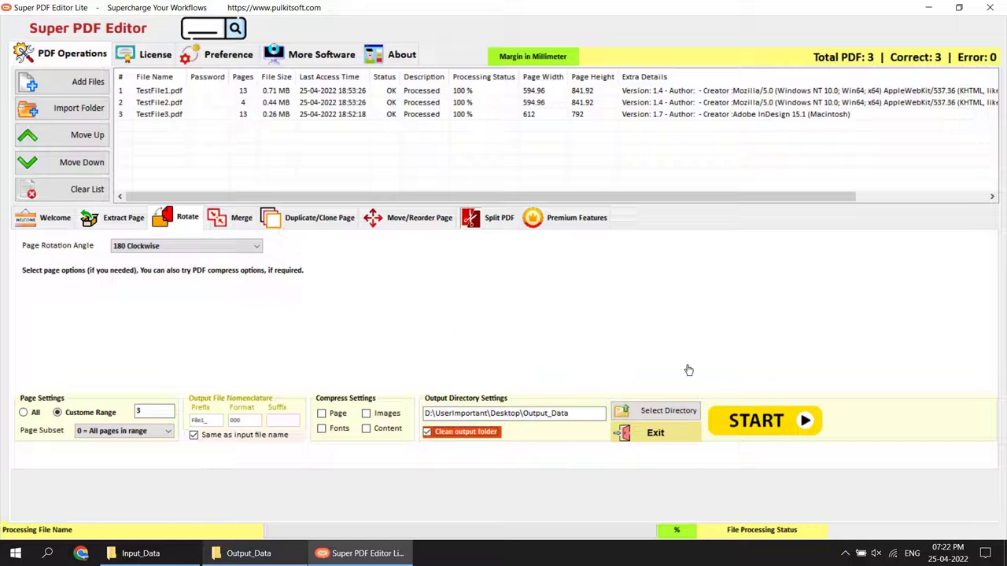
pyautogui.click(767, 430)
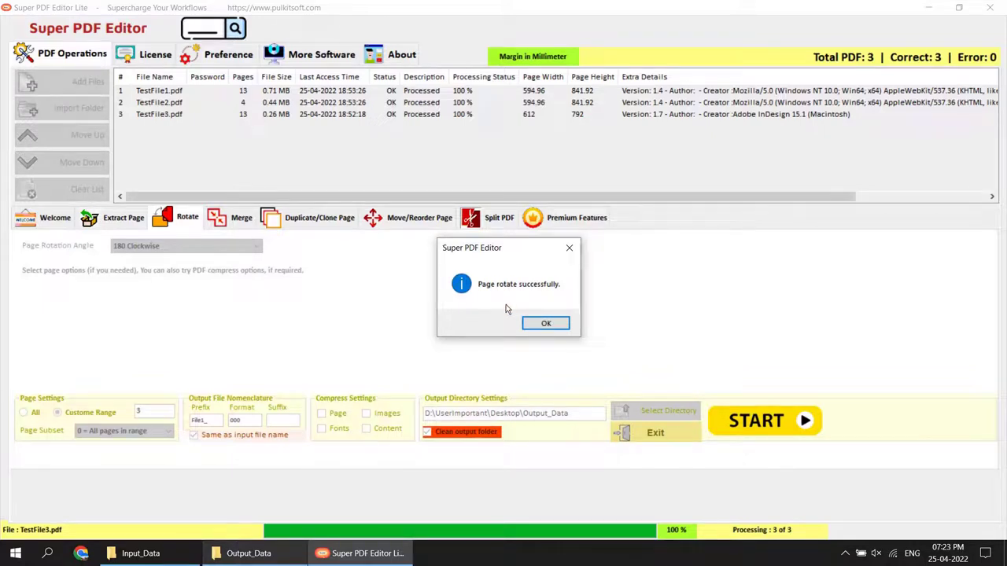
pyautogui.click(541, 325)
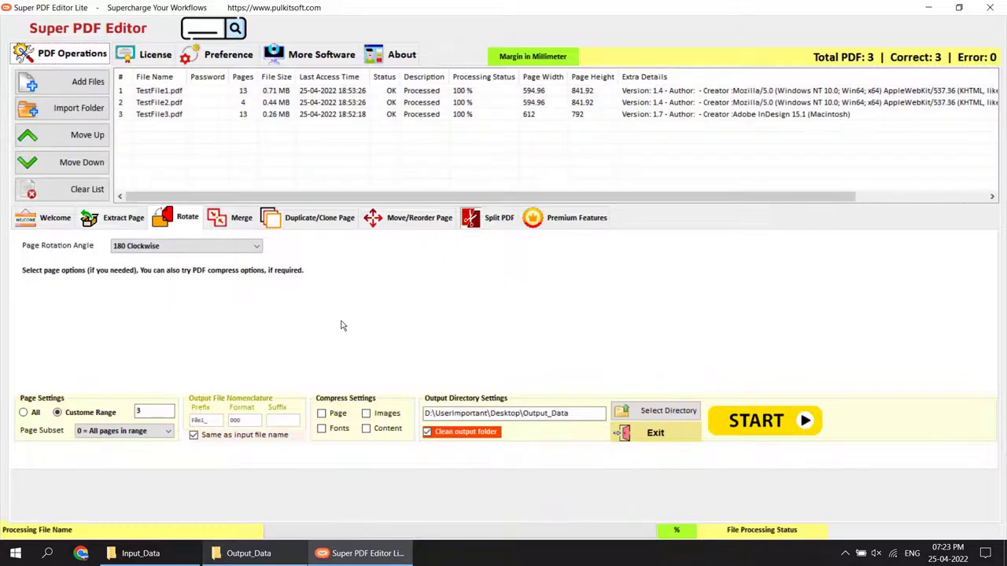
pyautogui.doubleClick(149, 410)
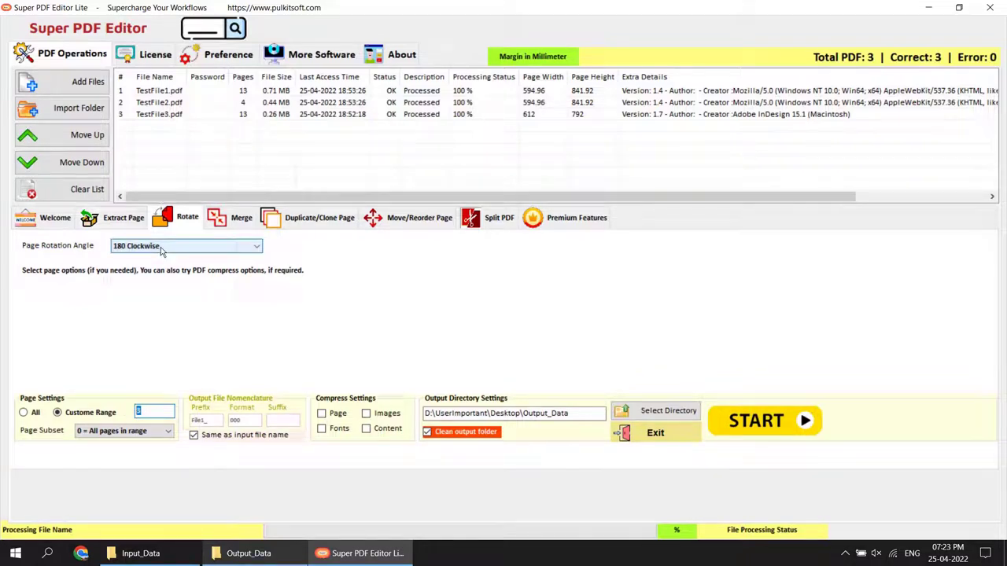
# Open TestFile1 from the Output_Data folder in Acrobat Reader and examine the orientation of page 3 against the pages before it.
pyautogui.click(249, 553)
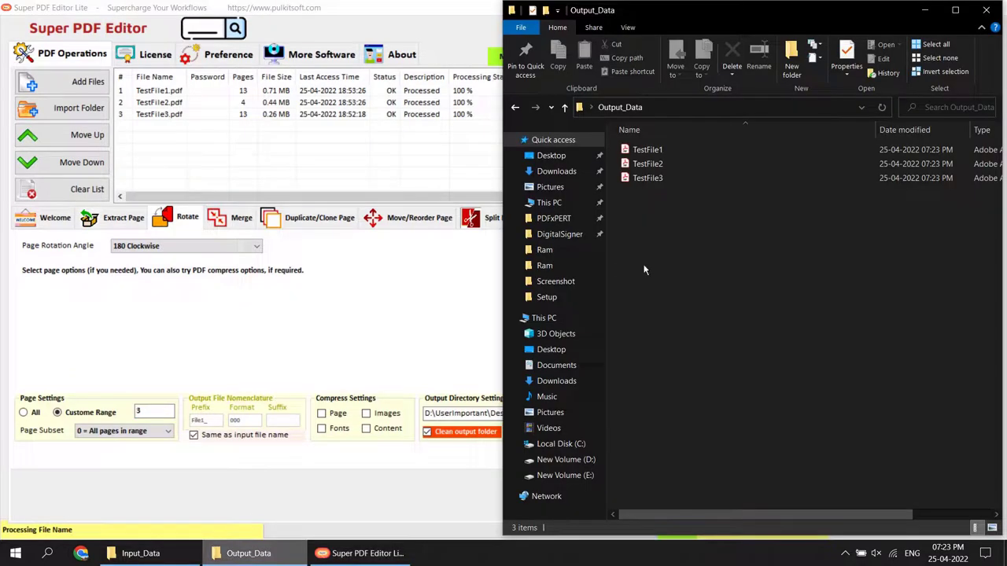
pyautogui.click(659, 156)
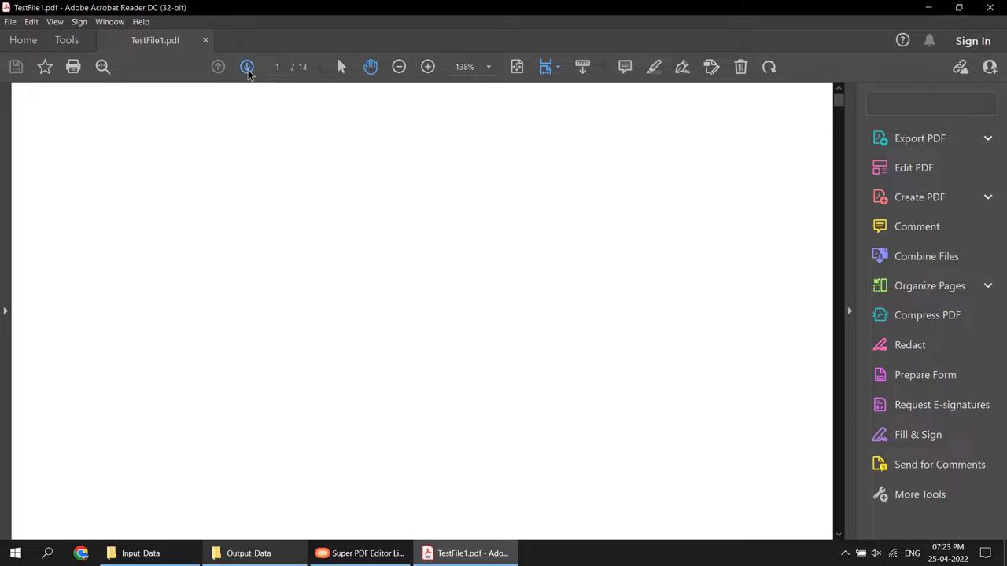
pyautogui.click(247, 67)
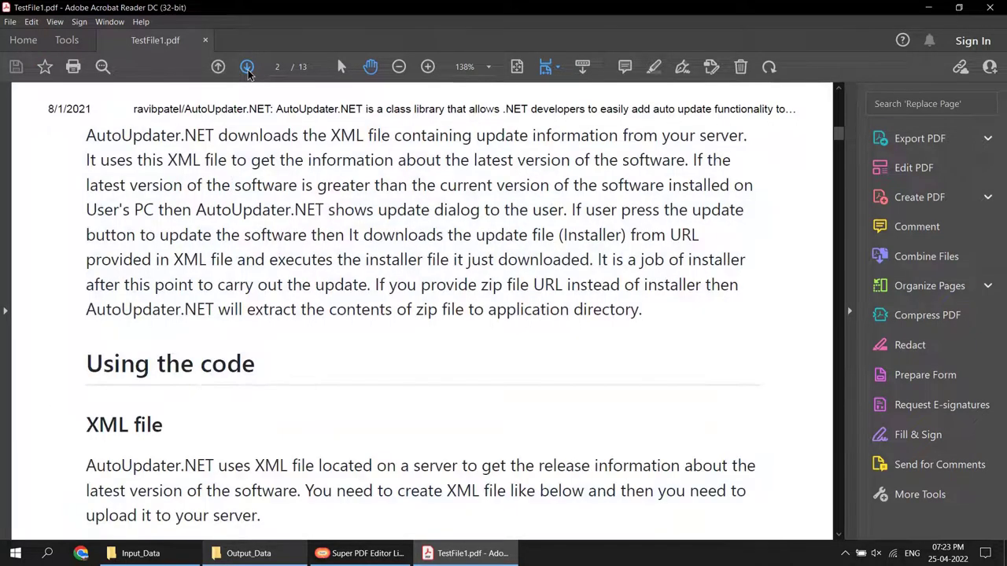
pyautogui.click(517, 67)
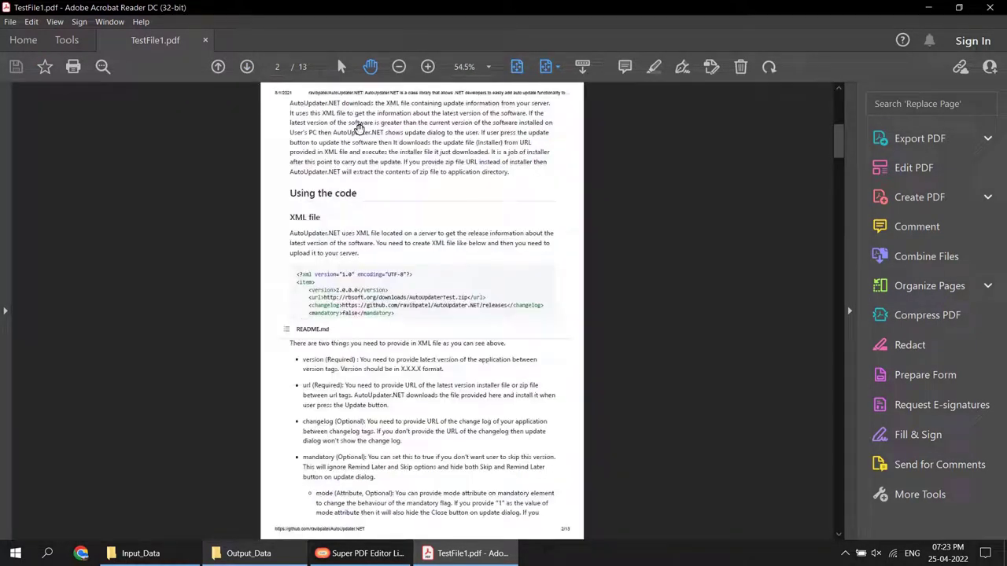
pyautogui.click(247, 67)
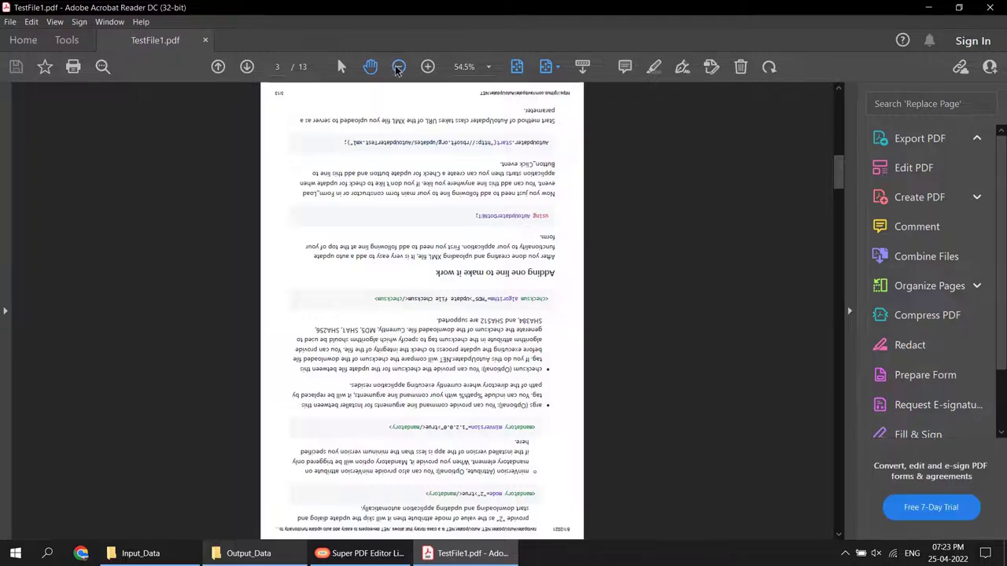
pyautogui.click(427, 67)
pyautogui.click(427, 67)
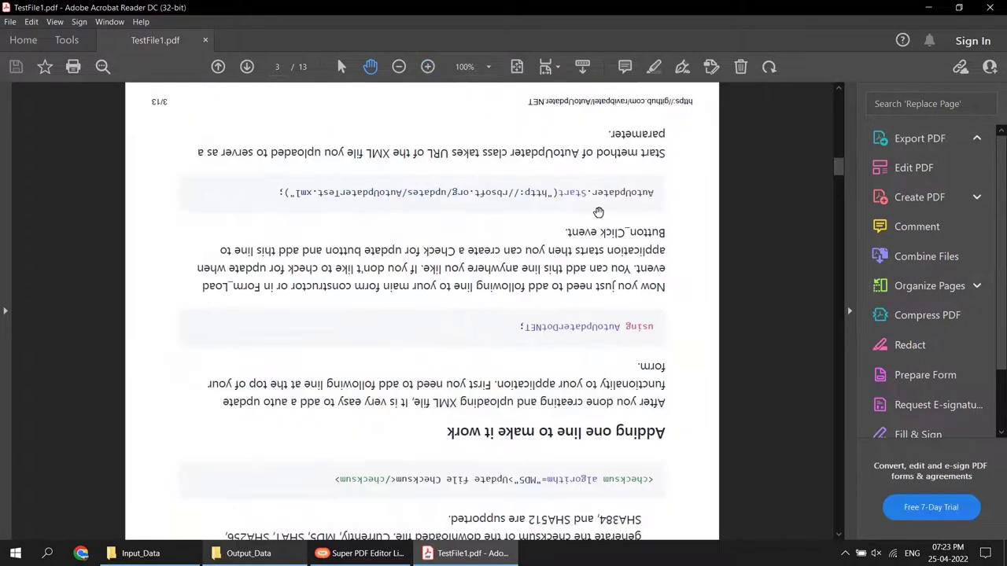
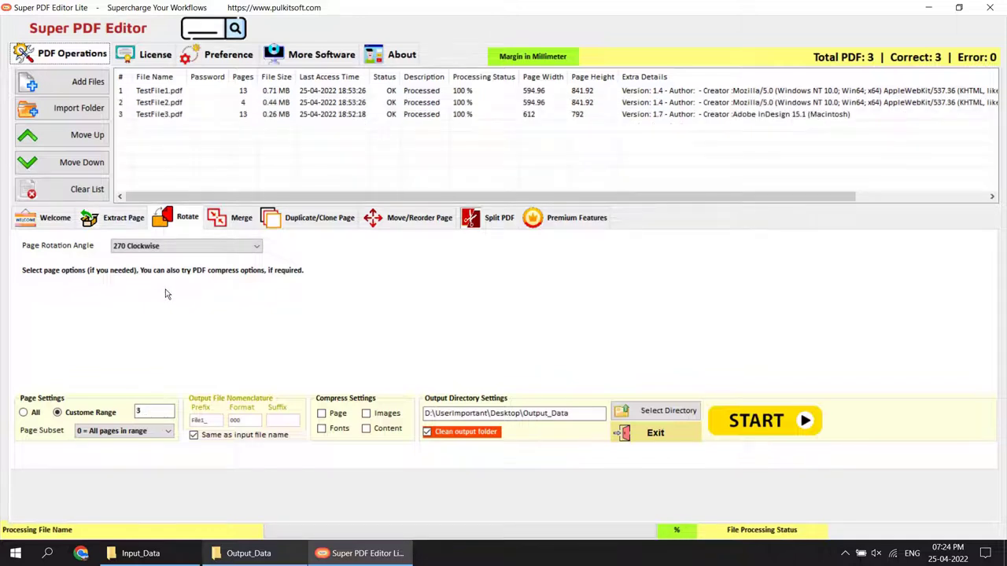
# Open the newly rotated TestFile1 from the Output_Data folder, examine page 3, and close the file.
pyautogui.click(268, 553)
pyautogui.doubleClick(647, 150)
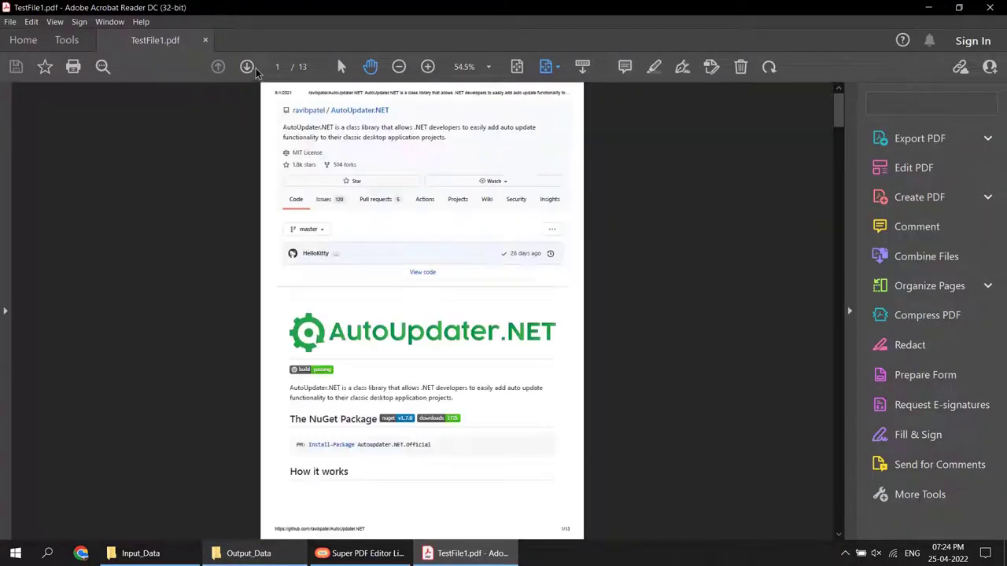
pyautogui.click(248, 69)
pyautogui.click(248, 70)
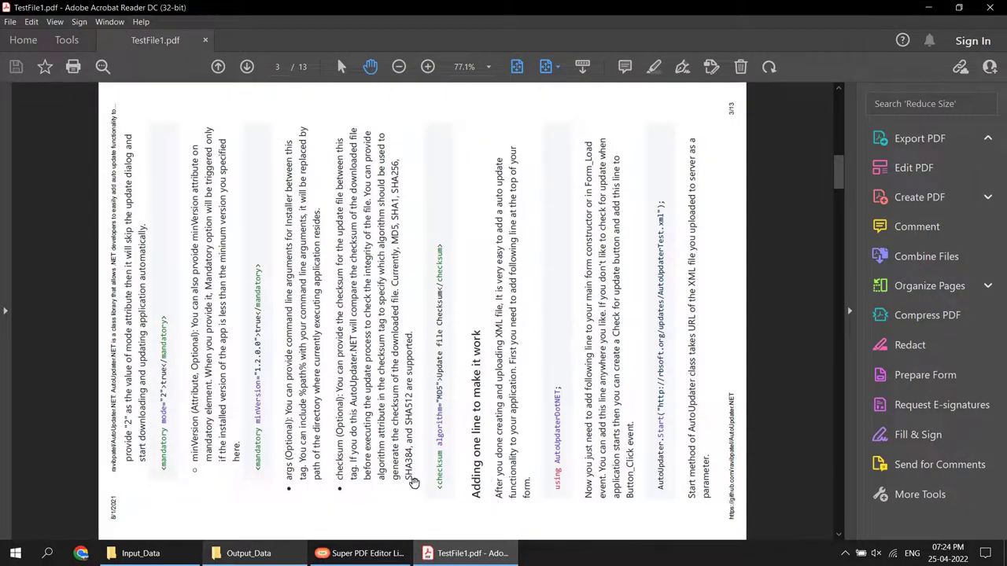
pyautogui.click(990, 8)
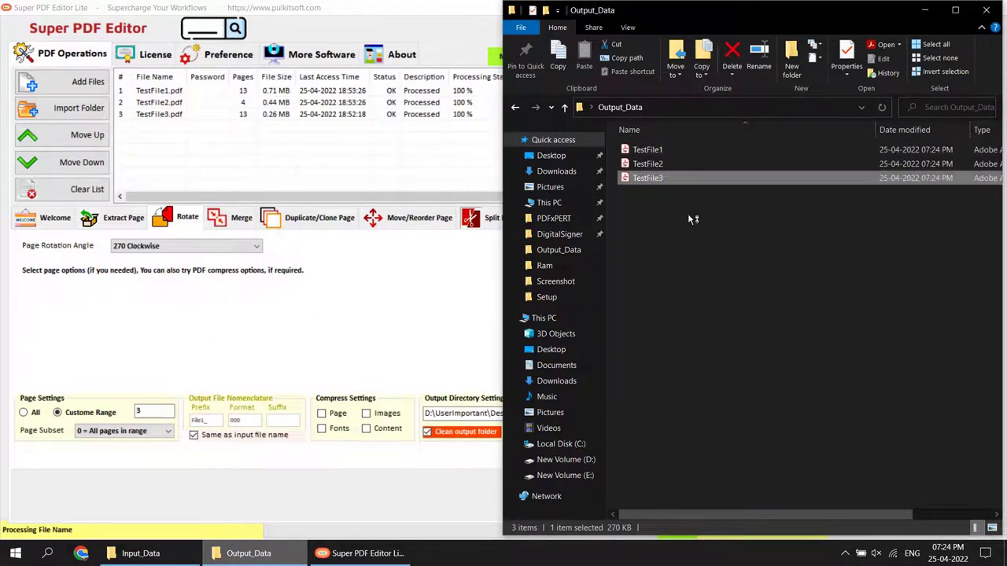
# Open TestFile3 from the Output_Data folder, view it at full-page zoom and examine the rotation of page 3.
pyautogui.doubleClick(674, 184)
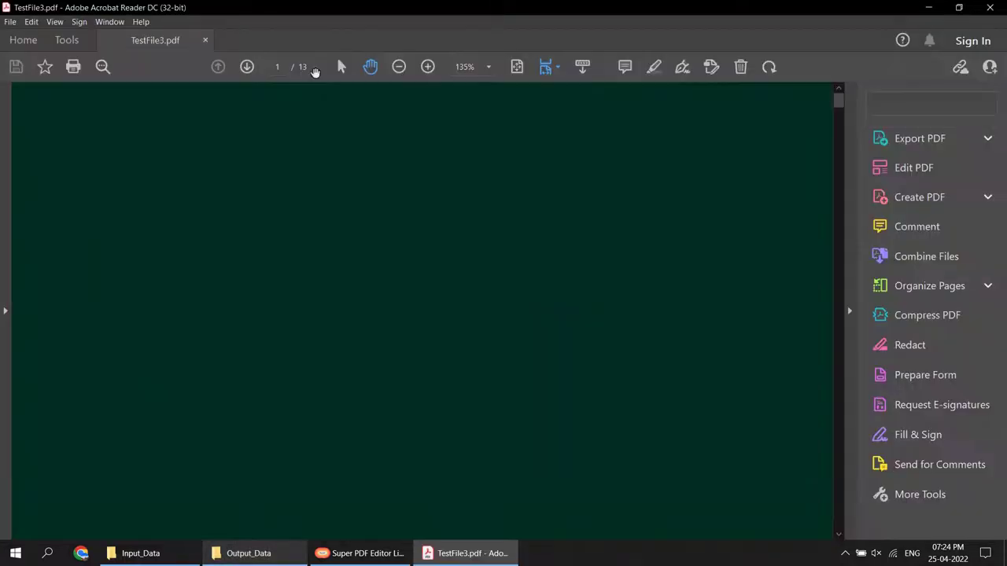
pyautogui.click(518, 69)
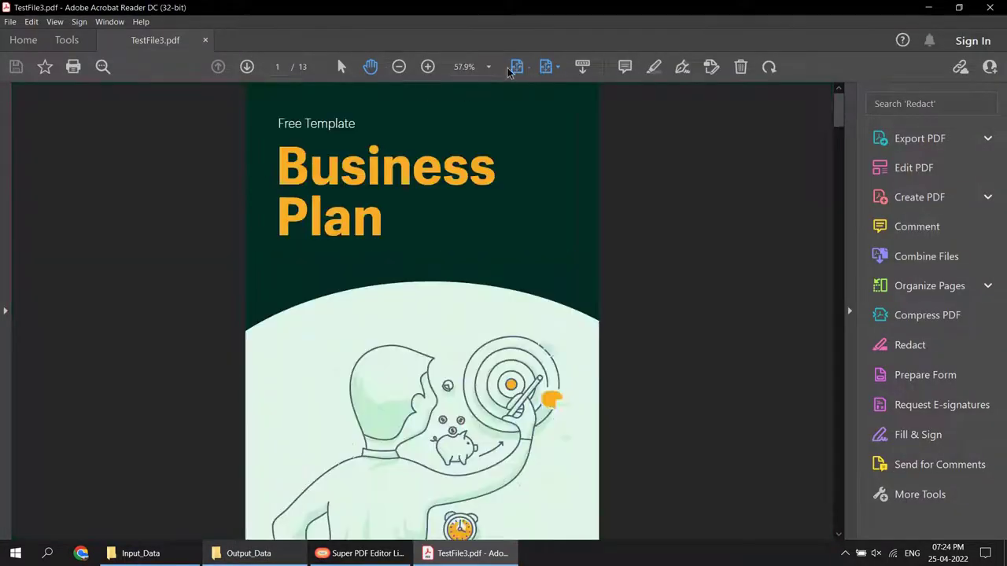
pyautogui.click(247, 67)
pyautogui.click(247, 68)
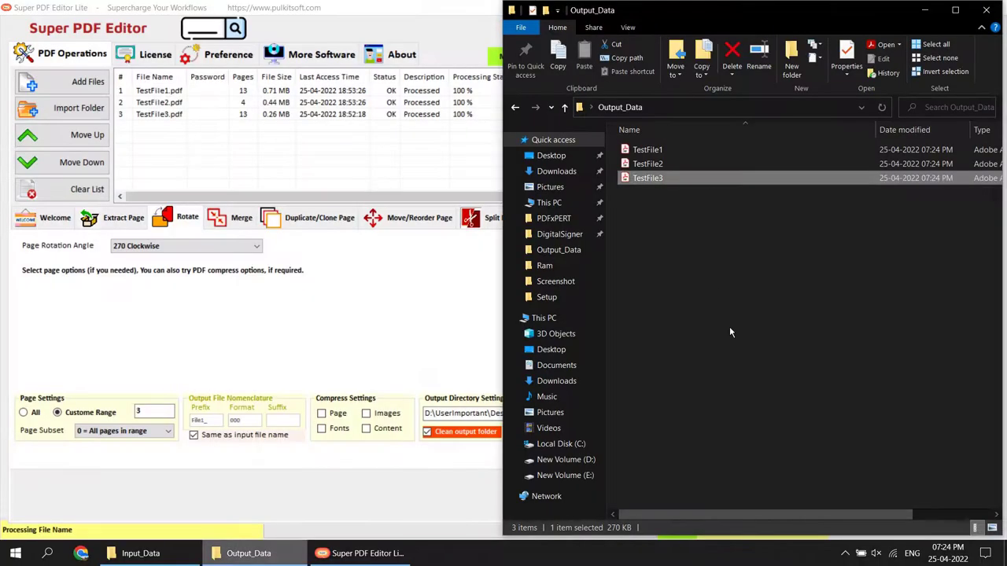
pyautogui.click(730, 326)
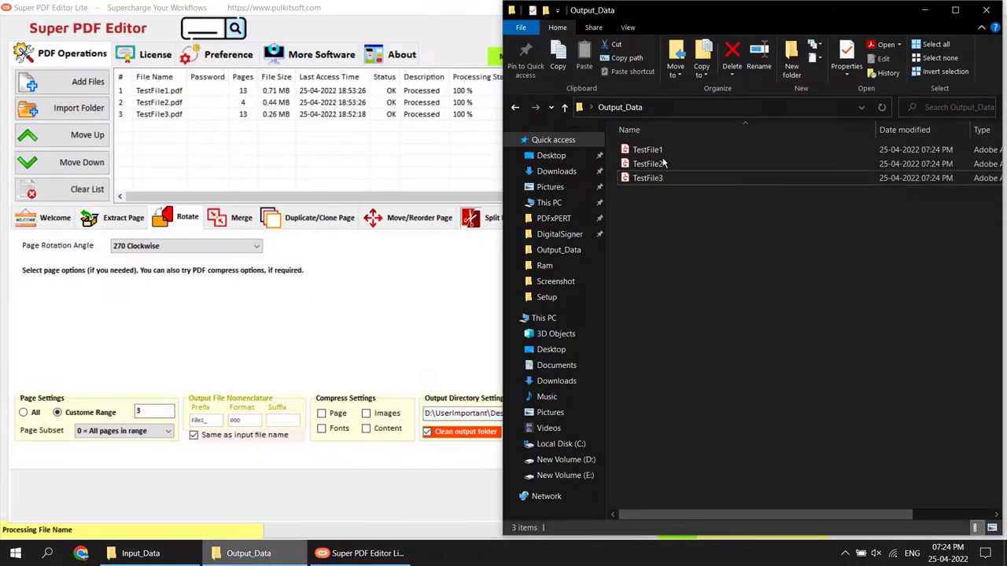
# Set up the Merge operation with an extra blank page for odd page counts, and select TestFile3.pdf in the file list.
pyautogui.click(240, 218)
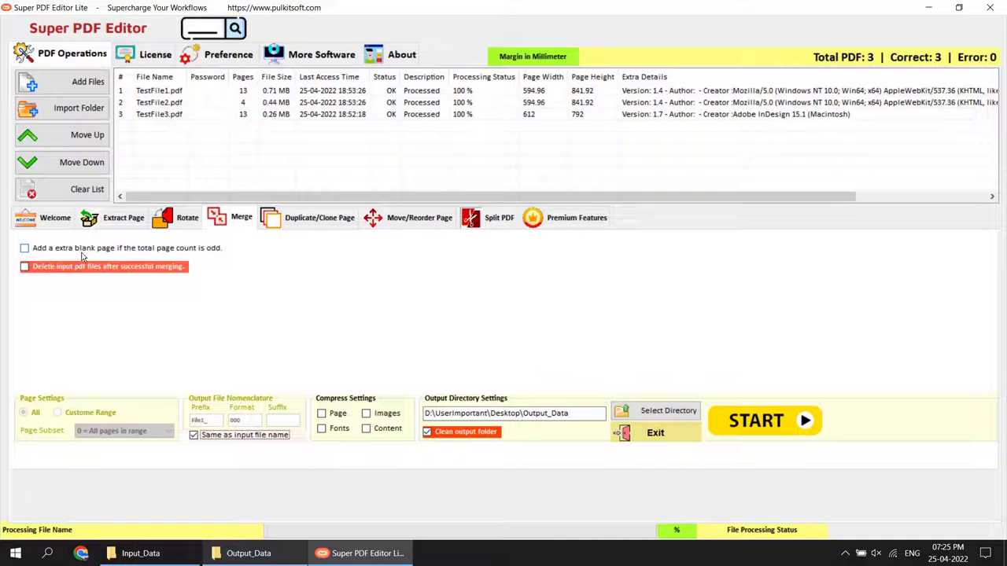
pyautogui.click(208, 252)
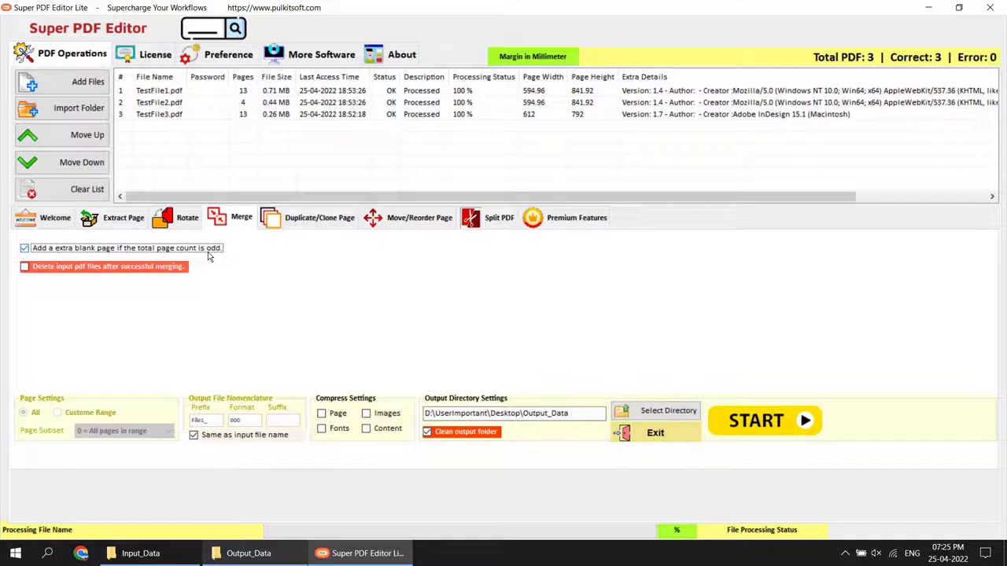
pyautogui.click(208, 251)
pyautogui.click(181, 92)
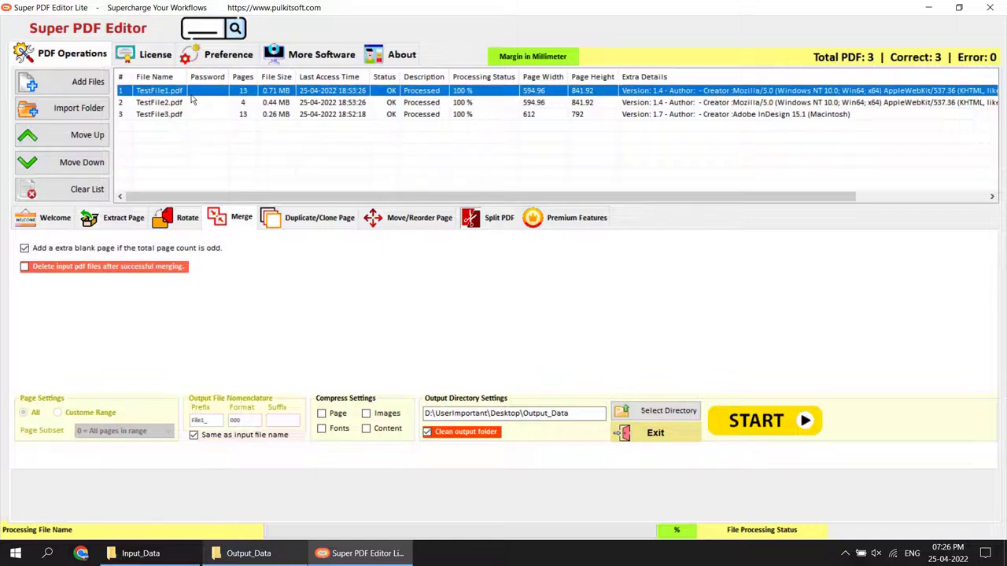
pyautogui.click(151, 118)
pyautogui.click(162, 94)
pyautogui.click(154, 115)
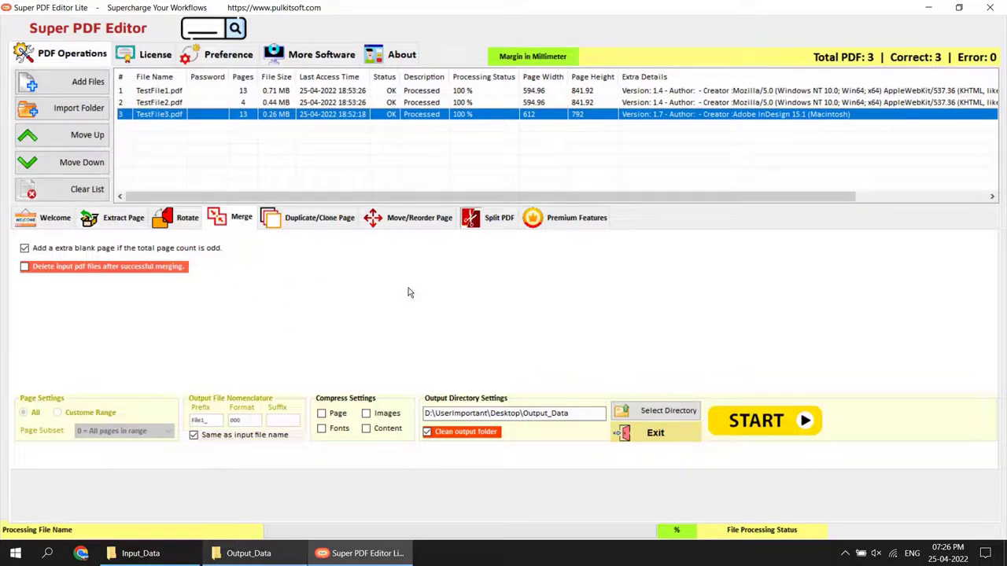
# Run the merge of the three listed PDFs and open the Output_Data folder to check the merged file.
pyautogui.click(757, 422)
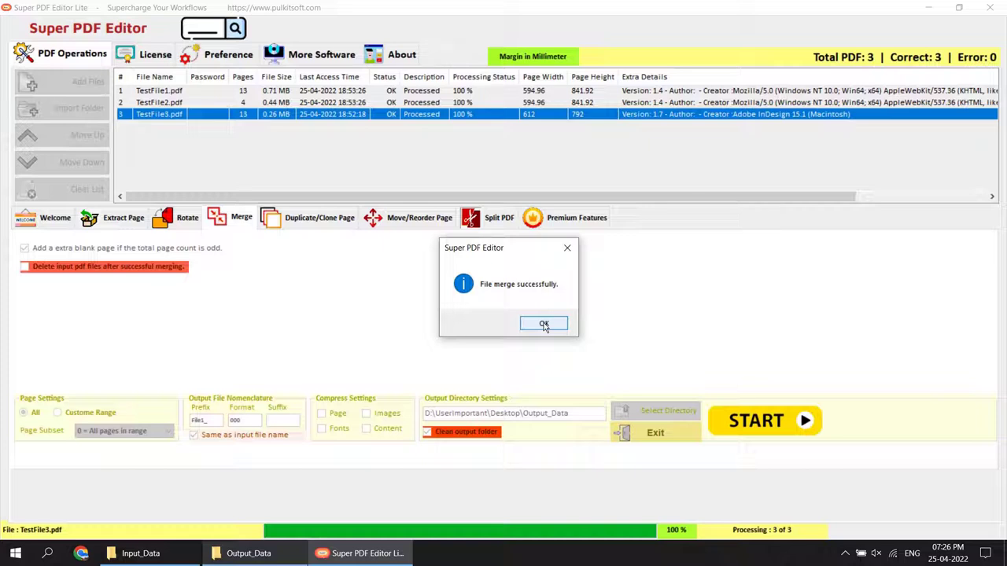
pyautogui.click(544, 325)
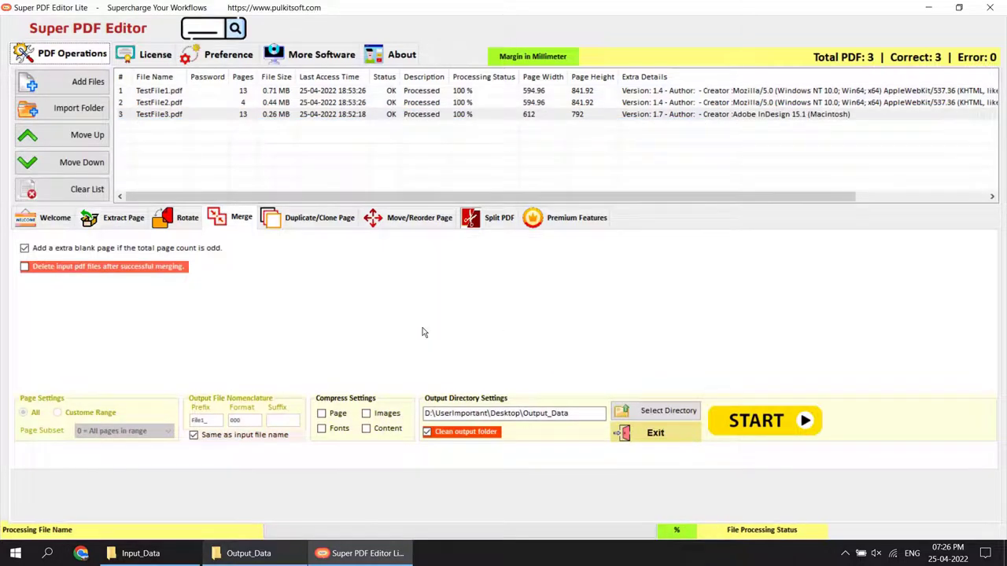
pyautogui.click(249, 553)
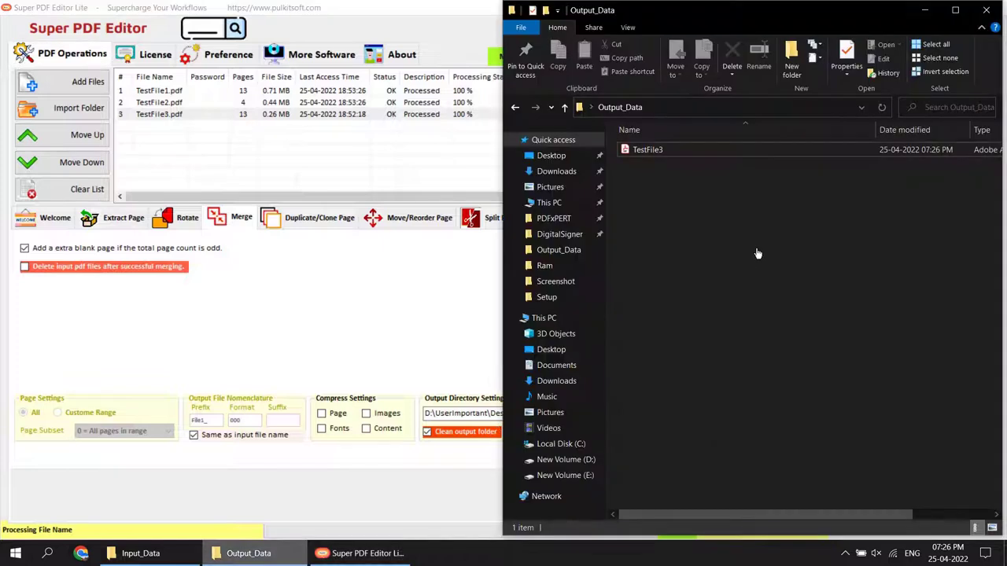
# Open the merged TestFile3 from the Output_Data folder at full-page zoom and compare its page count with the source file list.
pyautogui.click(640, 154)
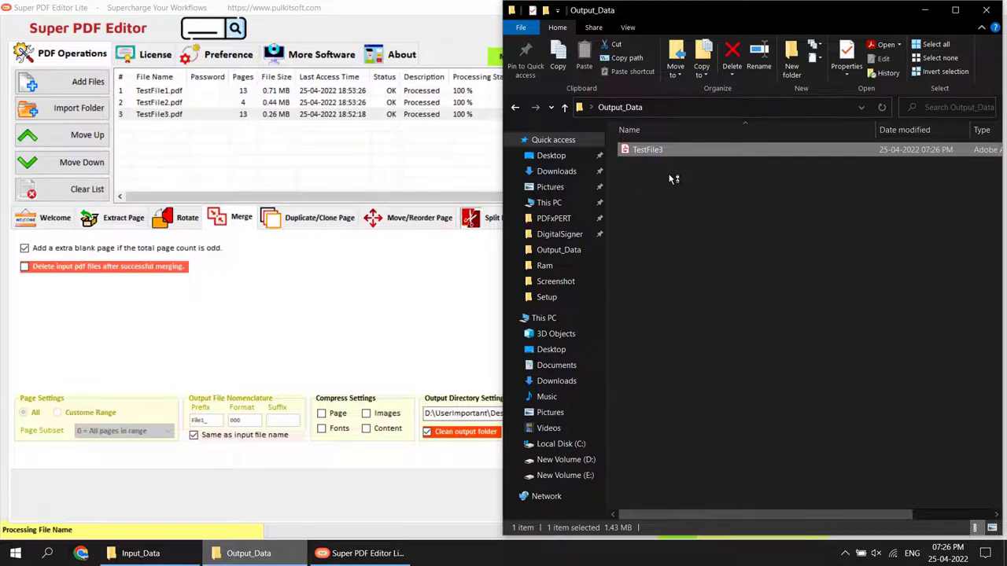
pyautogui.click(724, 232)
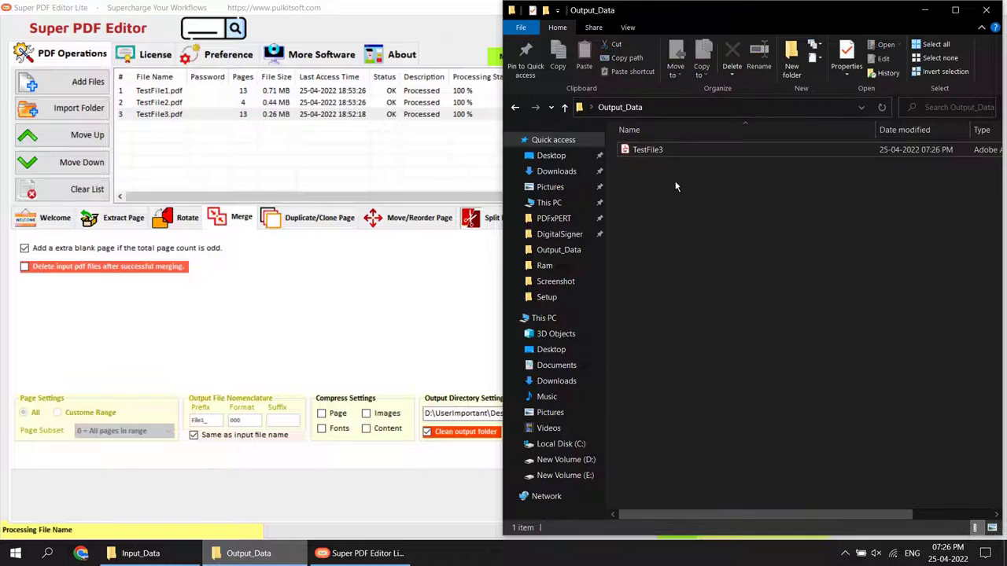
pyautogui.doubleClick(653, 149)
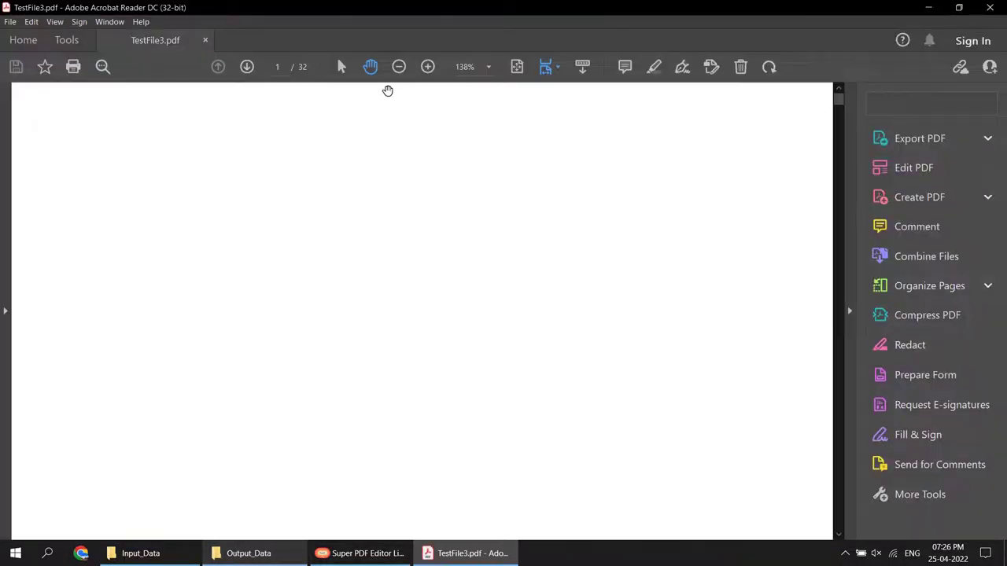
pyautogui.click(517, 67)
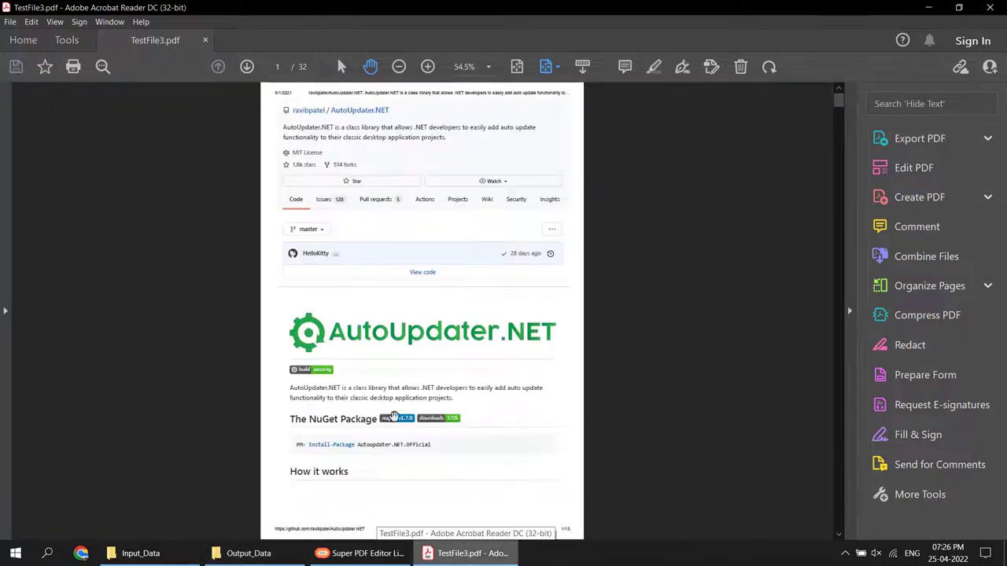
pyautogui.hotkey('alt', 'Tab')
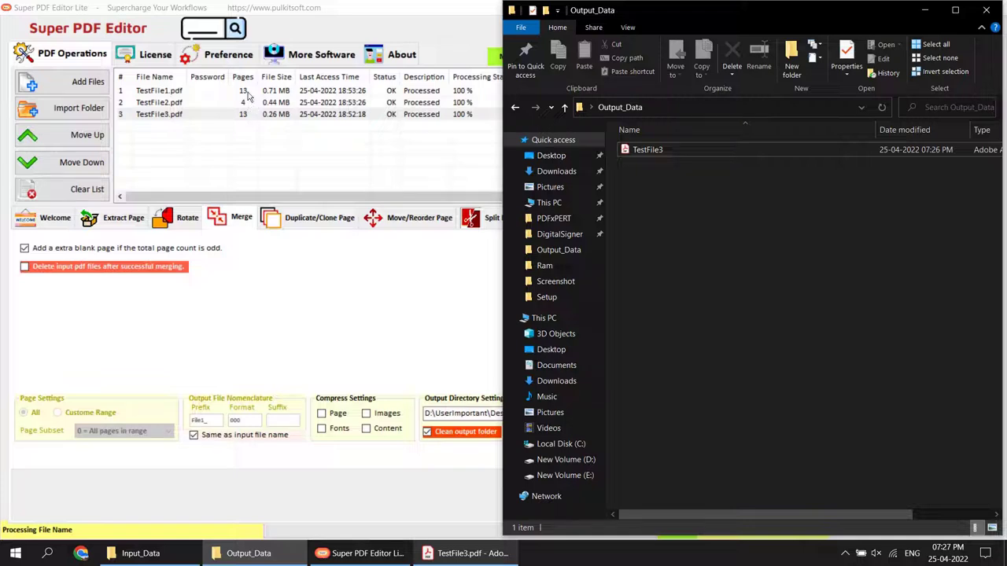
pyautogui.click(481, 555)
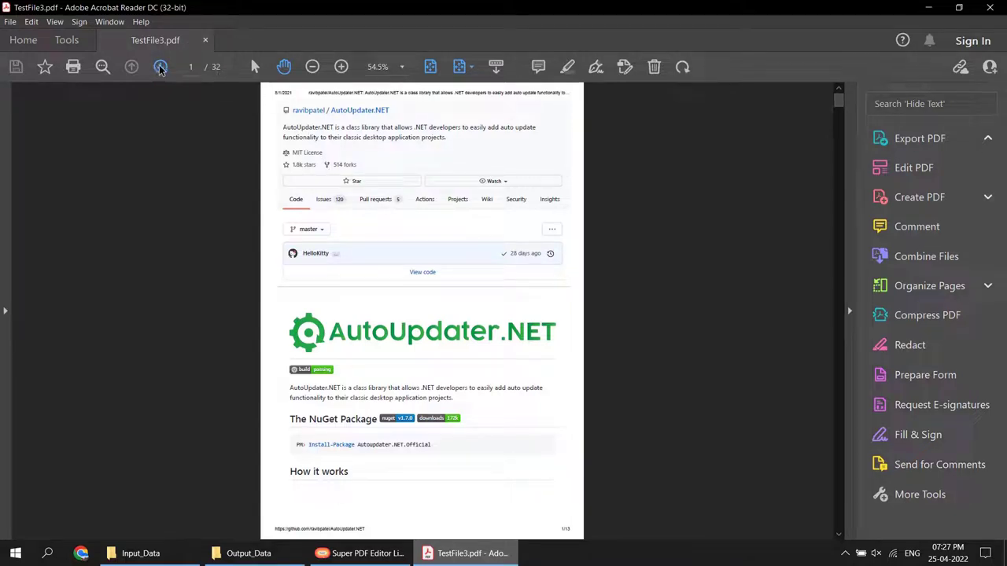
# Go to page 13 of the merged TestFile3, examine the page after it, and compare with the page counts in the file list.
pyautogui.click(209, 68)
pyautogui.write('13')
pyautogui.press('Return')
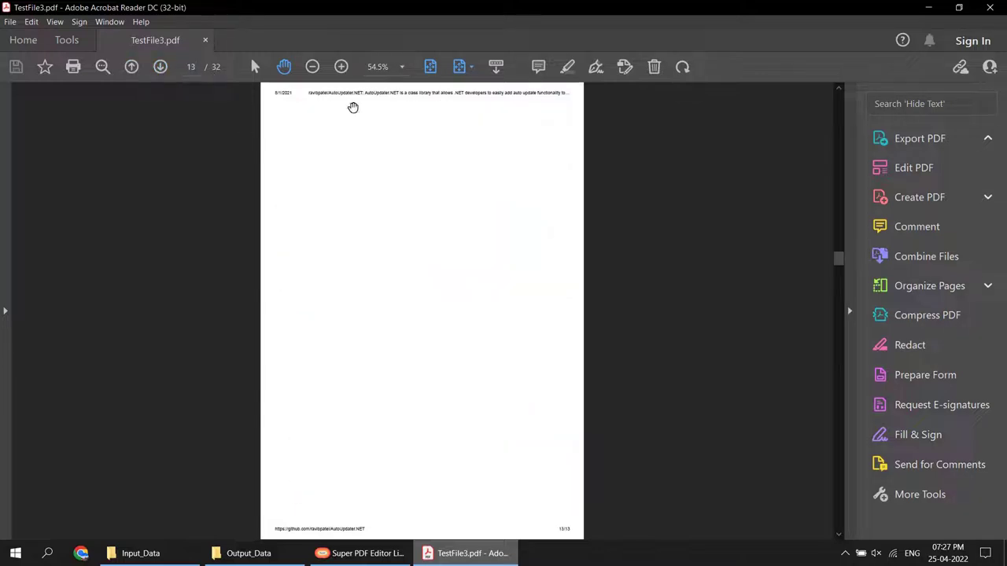
pyautogui.click(160, 66)
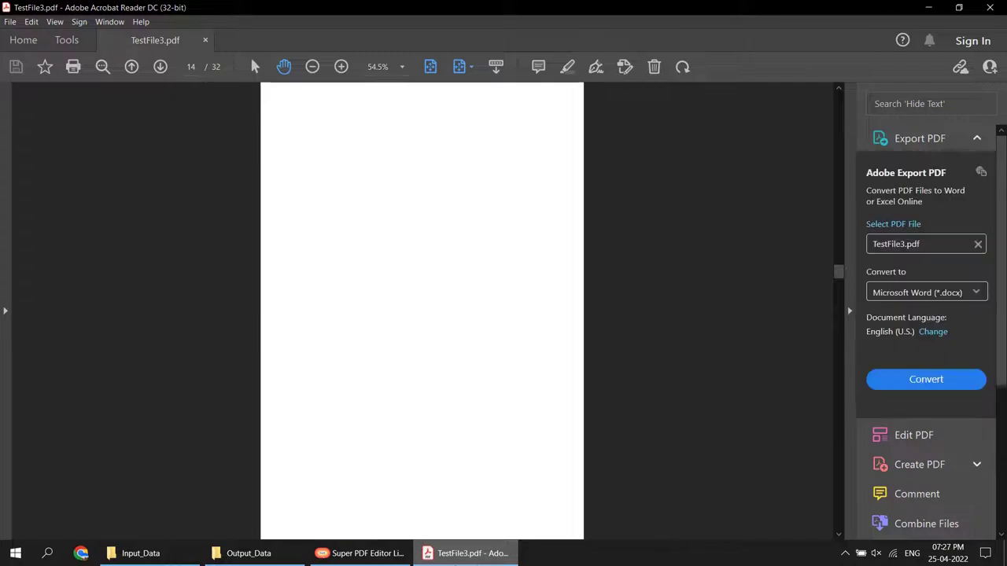
pyautogui.click(453, 550)
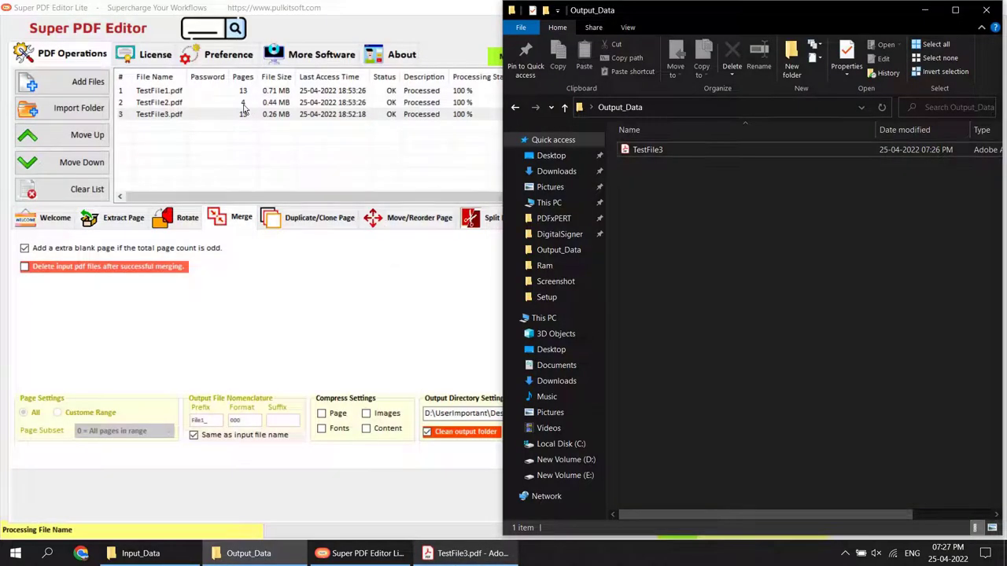
pyautogui.click(452, 551)
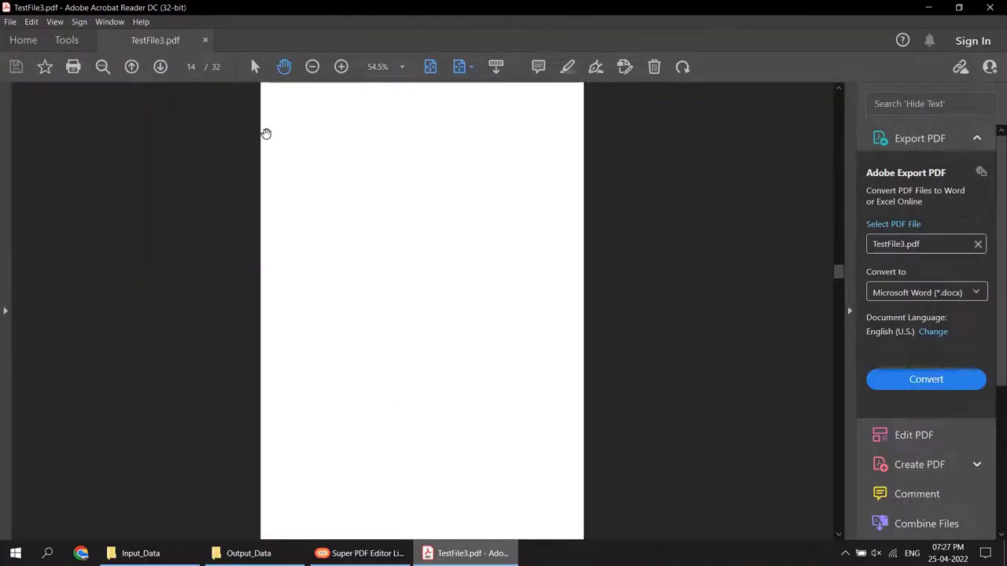
# Page through the merged TestFile3 to page 19 and check where the third source file starts against the listed page counts.
pyautogui.click(160, 69)
pyautogui.click(161, 69)
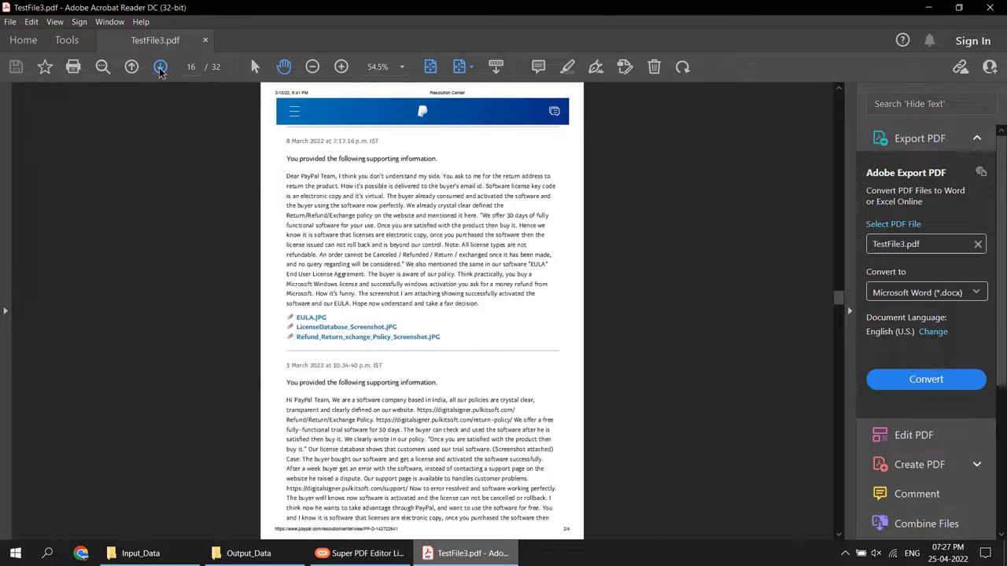
pyautogui.click(160, 70)
pyautogui.click(161, 69)
pyautogui.click(160, 69)
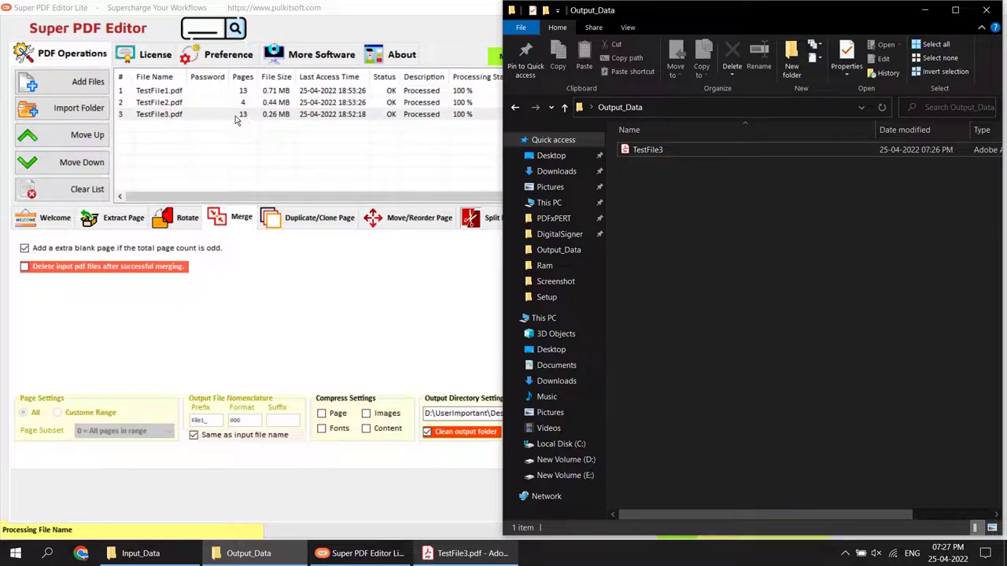
pyautogui.hotkey('alt', 'Tab')
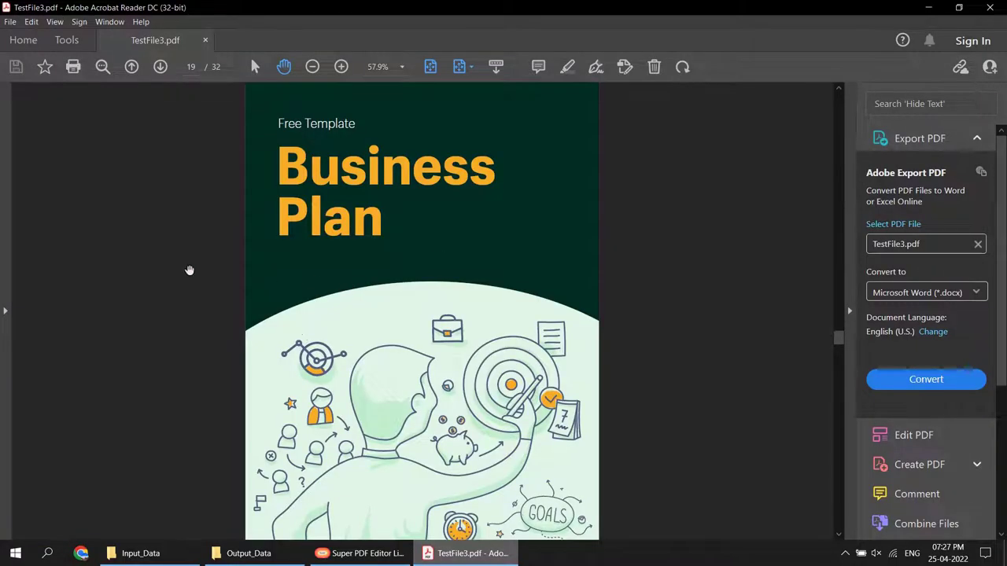
pyautogui.hotkey('alt', 'Tab')
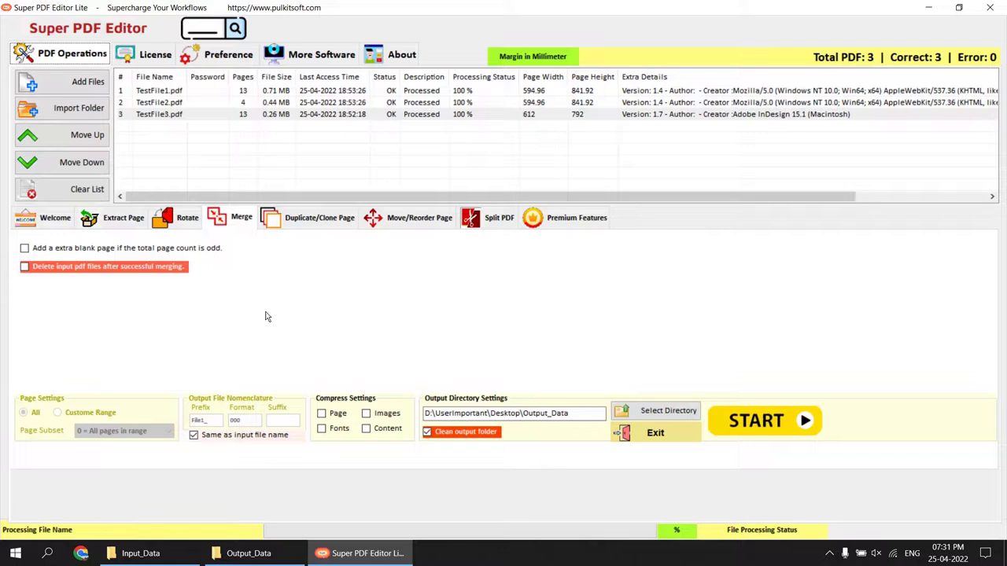
# Merge the three listed PDFs with the extra blank page option off, and open the Output_Data folder.
pyautogui.click(162, 250)
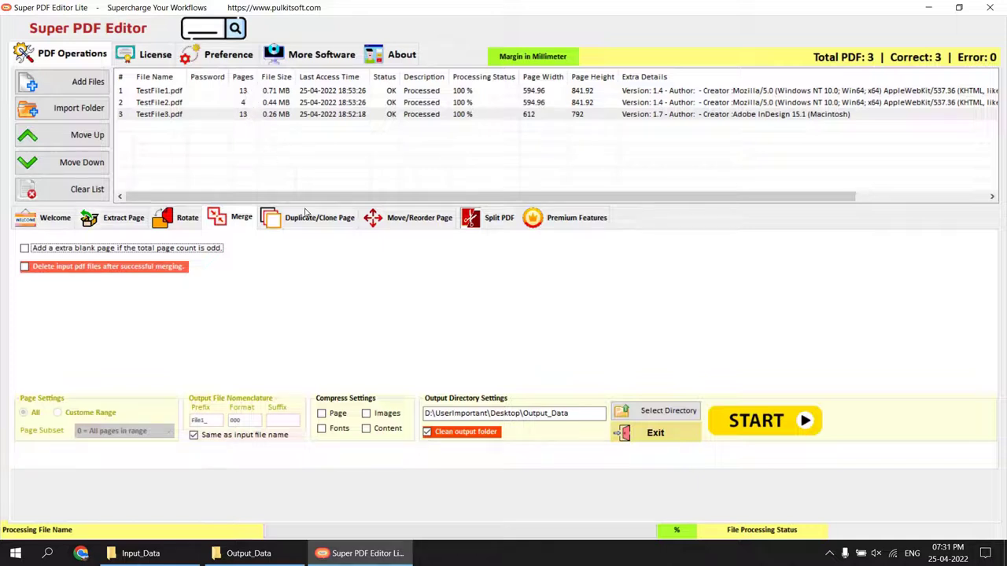
pyautogui.click(751, 422)
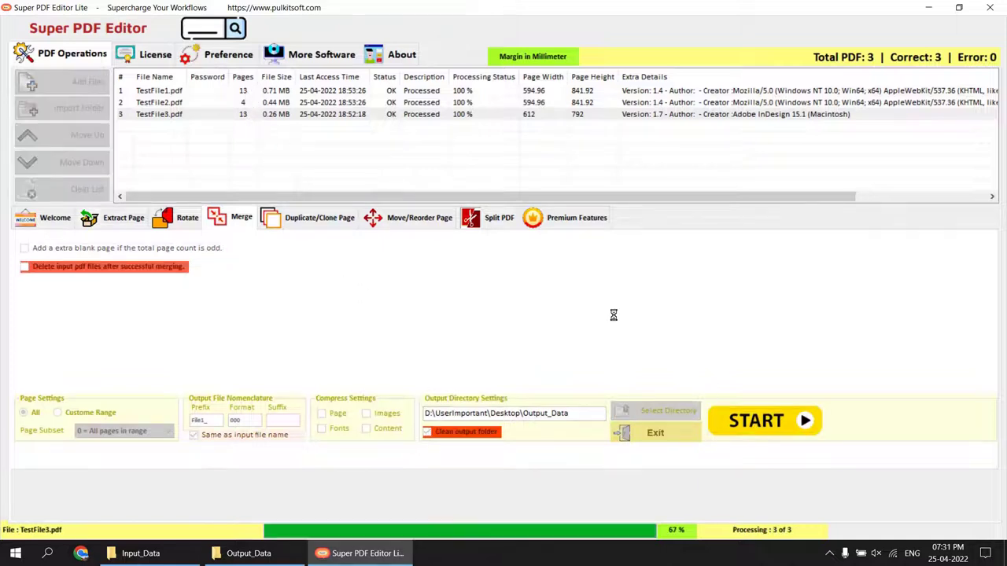
pyautogui.click(543, 323)
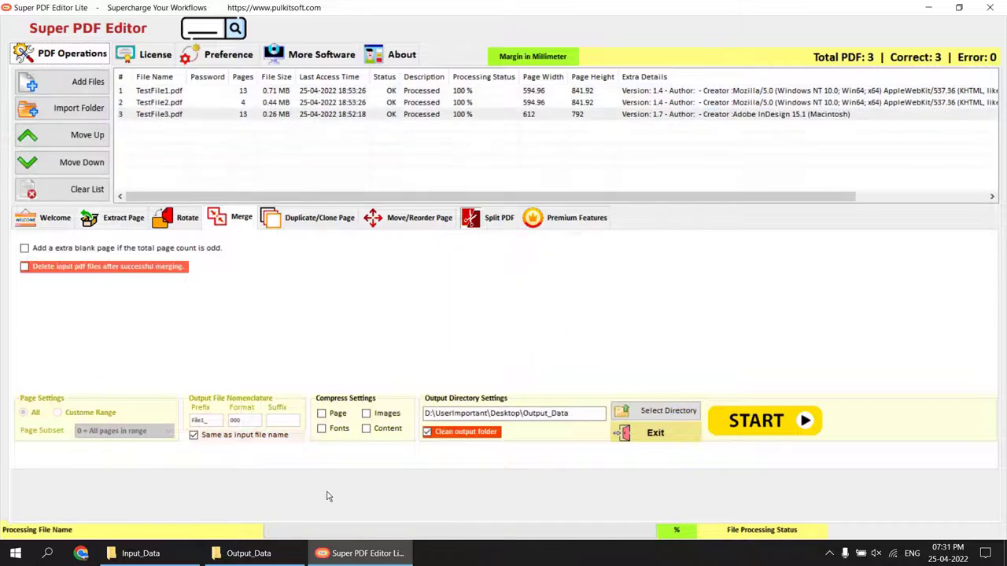
pyautogui.click(249, 553)
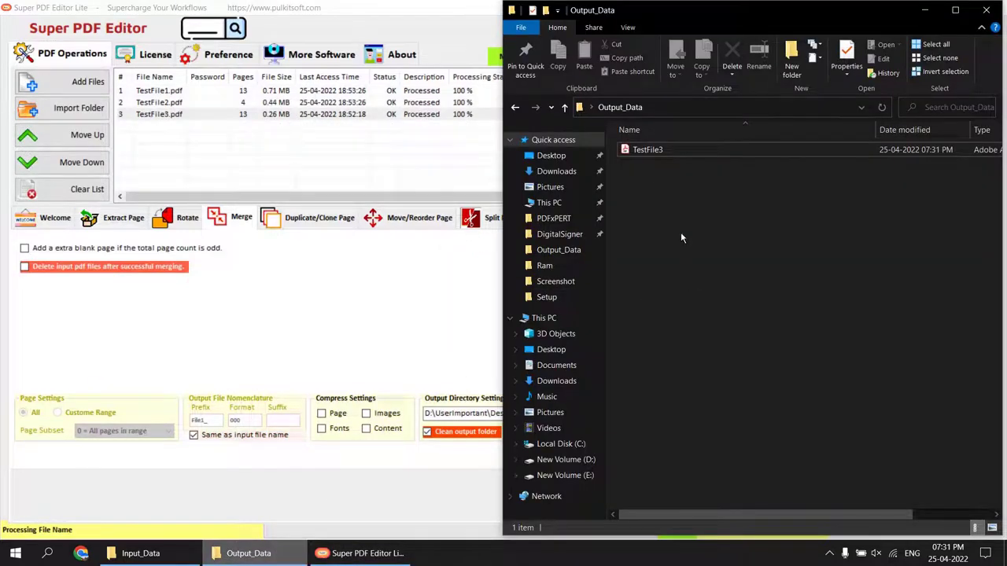
# Open the newly merged TestFile3 at full-page zoom, examine the transition from page 13 to 14, and close the file.
pyautogui.click(649, 151)
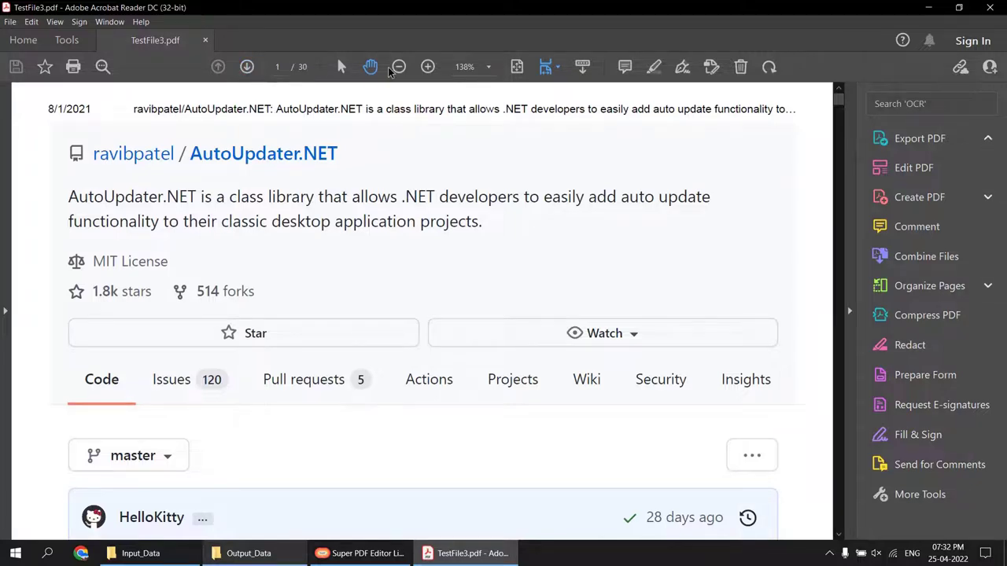
pyautogui.click(516, 69)
pyautogui.click(246, 69)
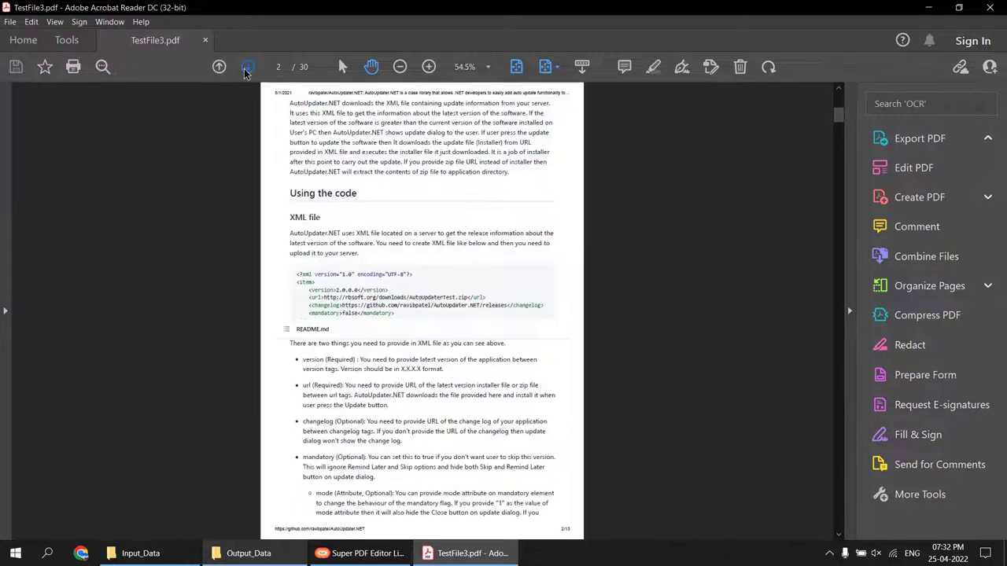
pyautogui.click(246, 69)
pyautogui.click(246, 69)
pyautogui.click(246, 69)
pyautogui.click(247, 69)
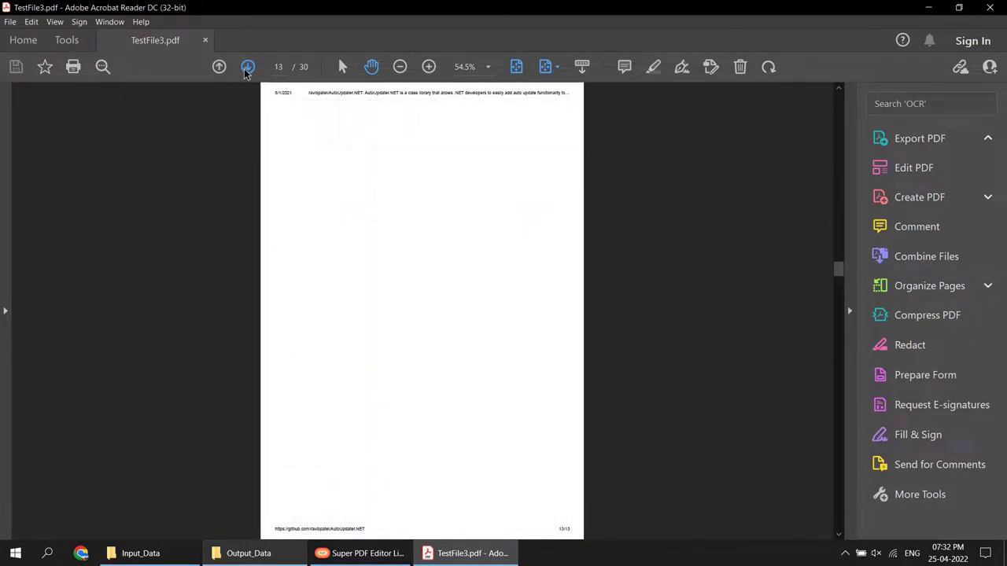
pyautogui.click(247, 69)
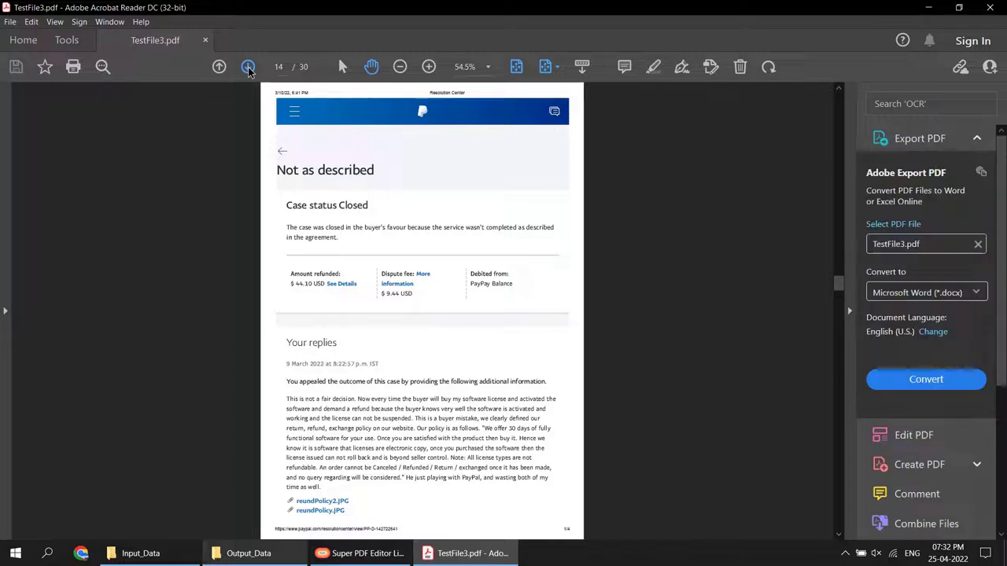
pyautogui.click(990, 7)
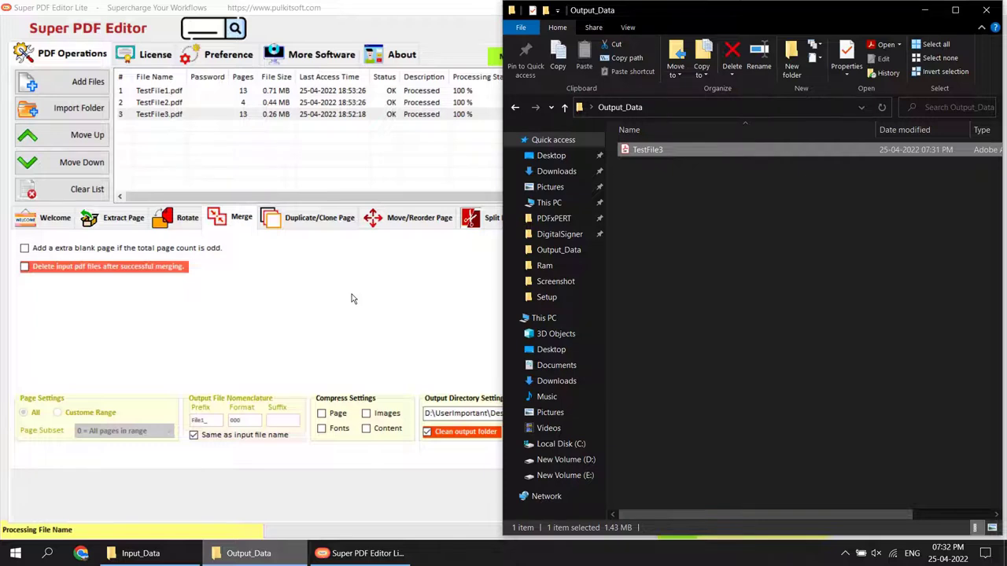
# Set up the Duplicate/Clone Page operation for a custom range of page 2 with one repeat clone.
pyautogui.click(351, 297)
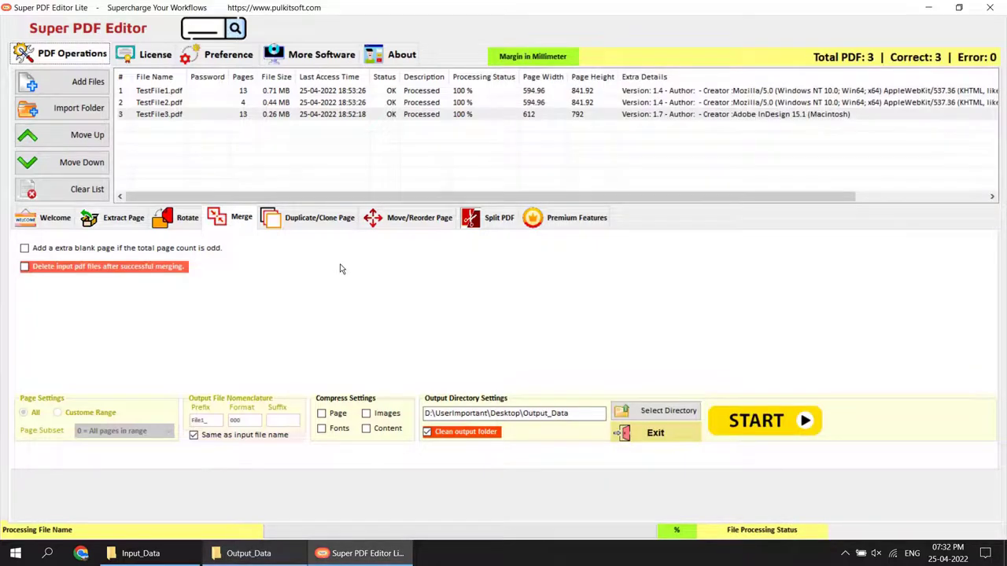
pyautogui.click(309, 224)
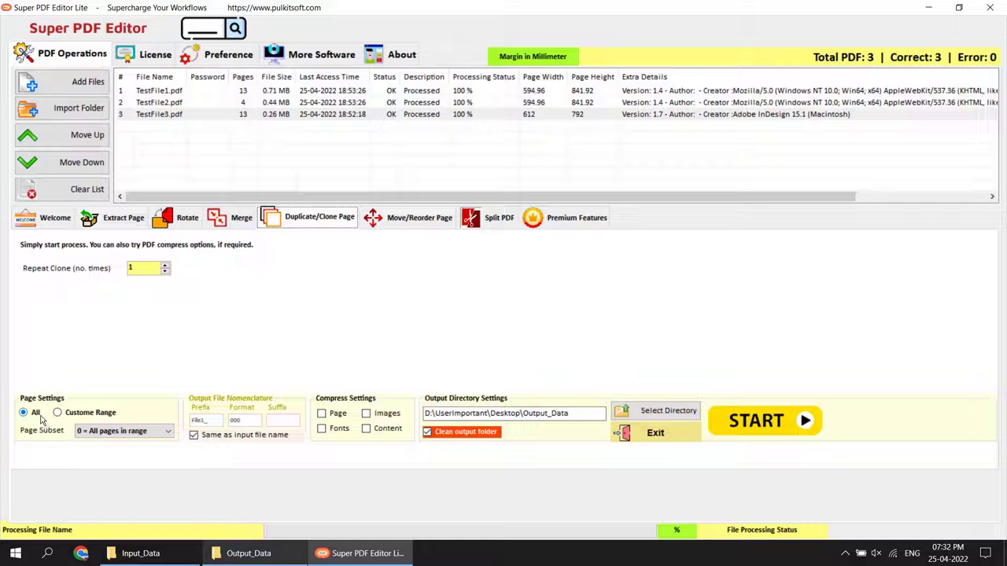
pyautogui.click(80, 417)
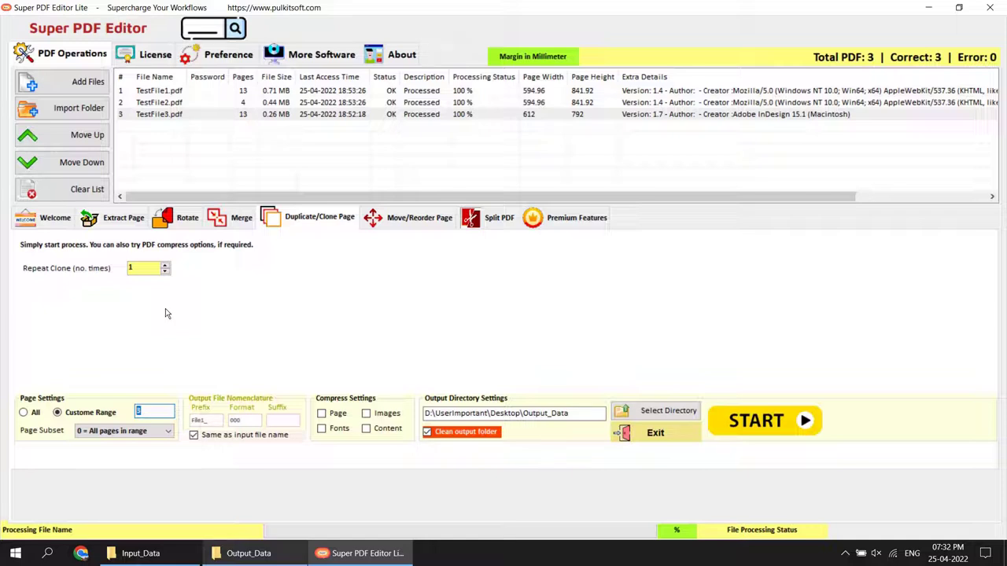
pyautogui.write('2')
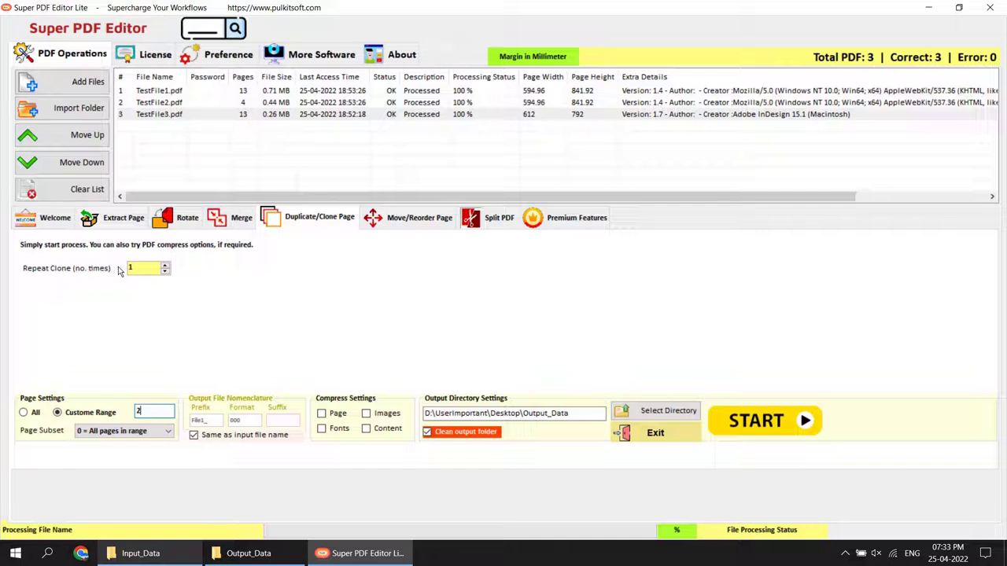
pyautogui.click(155, 272)
# Run the page duplication on the three listed PDFs and open the Output_Data folder.
pyautogui.click(771, 423)
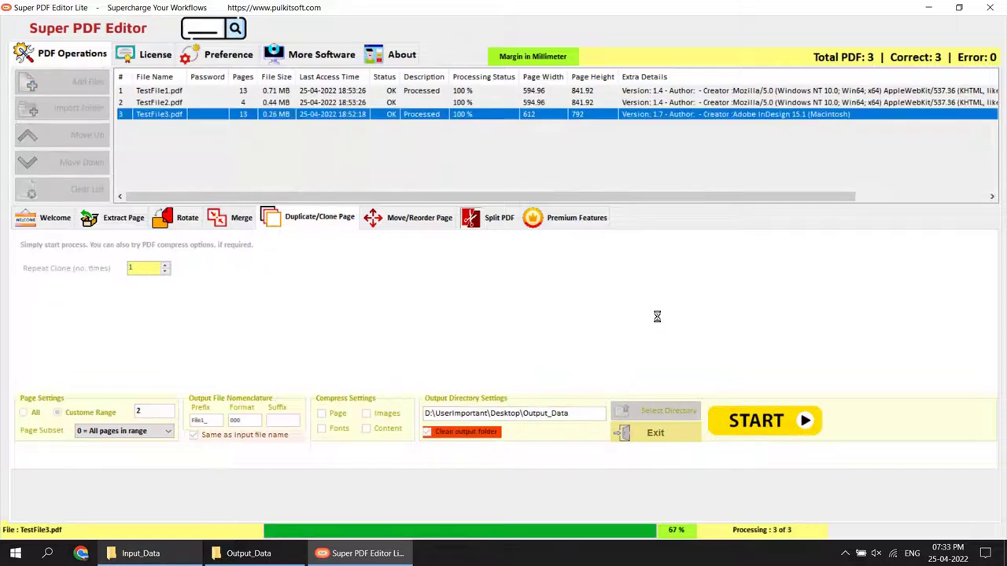
pyautogui.click(545, 324)
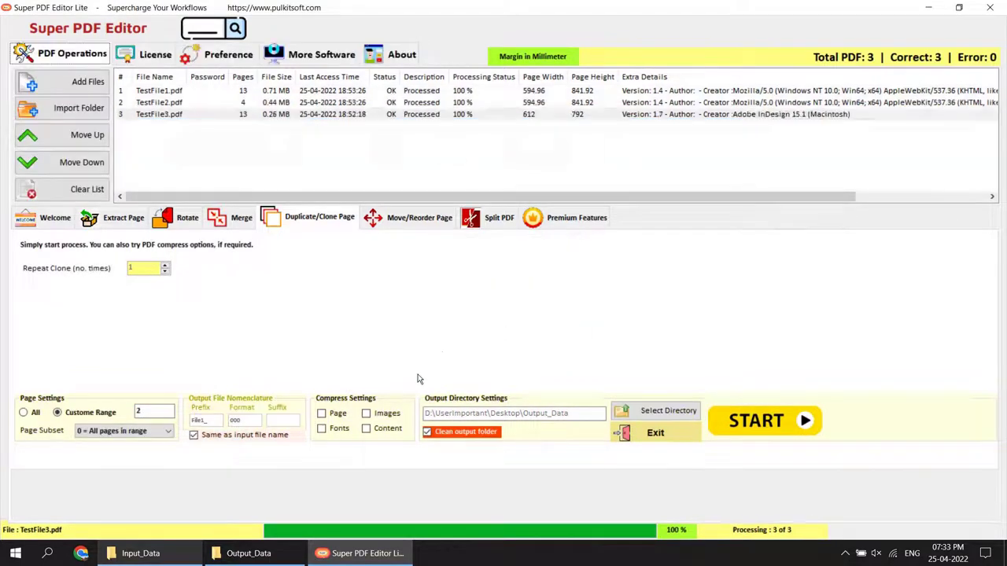
pyautogui.click(249, 553)
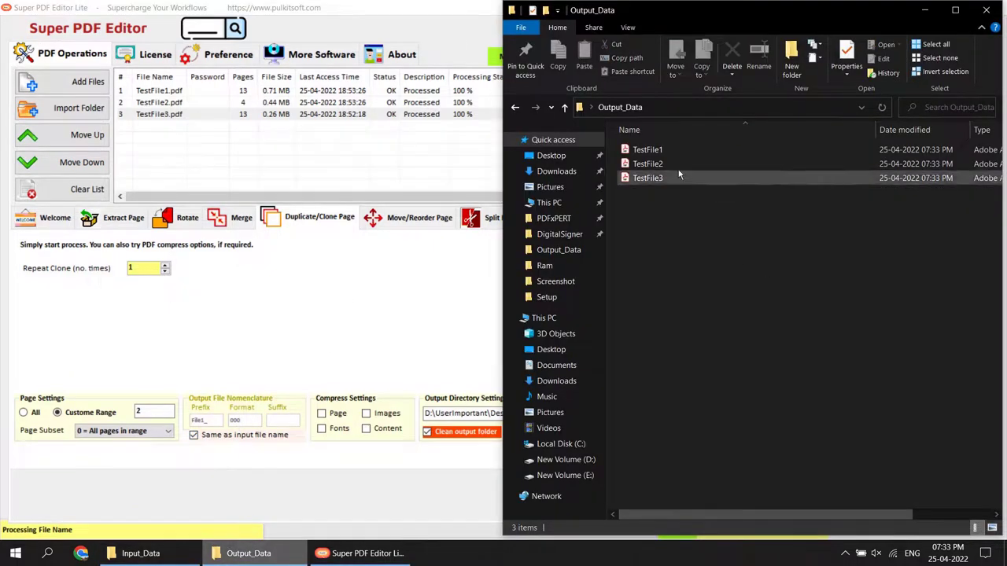
# Open TestFile1 from the Output_Data folder at full-page zoom, examine its pages through page 14, and close the file.
pyautogui.click(673, 154)
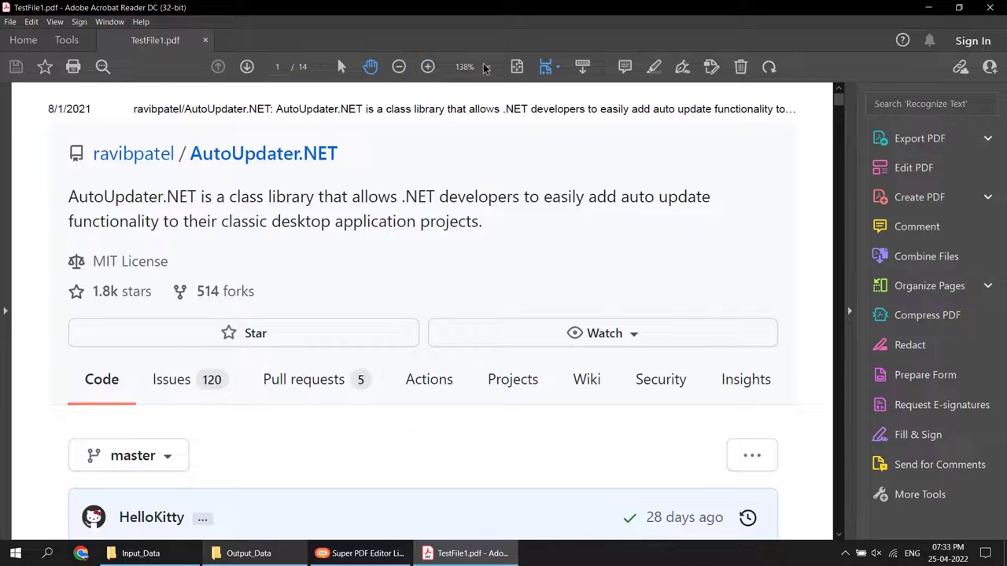
pyautogui.click(516, 67)
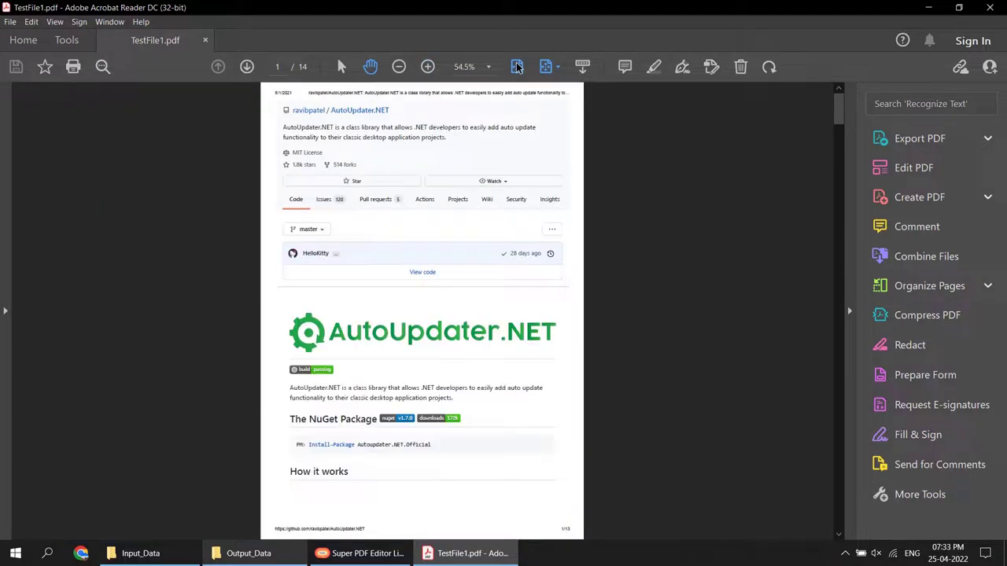
pyautogui.click(247, 66)
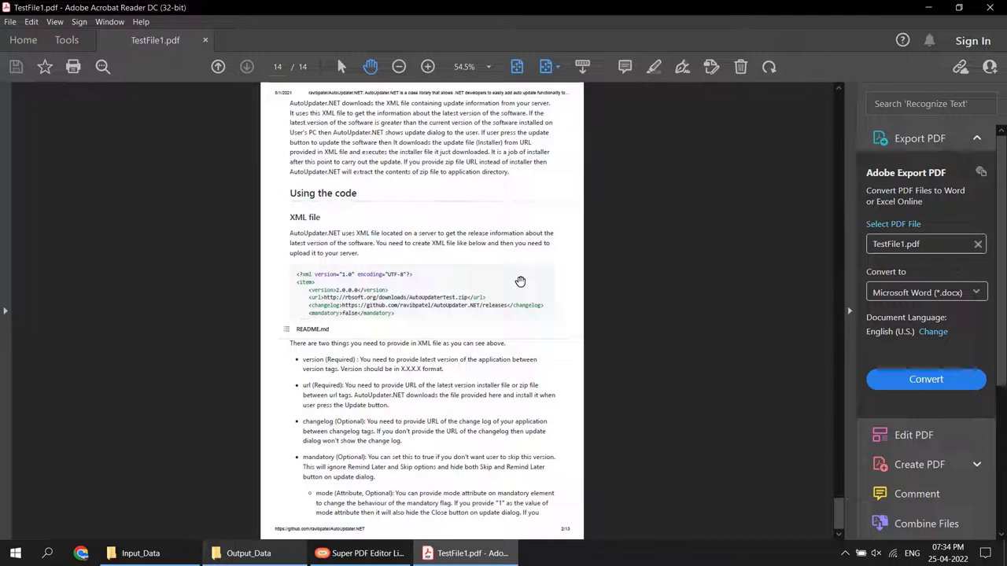
pyautogui.click(990, 7)
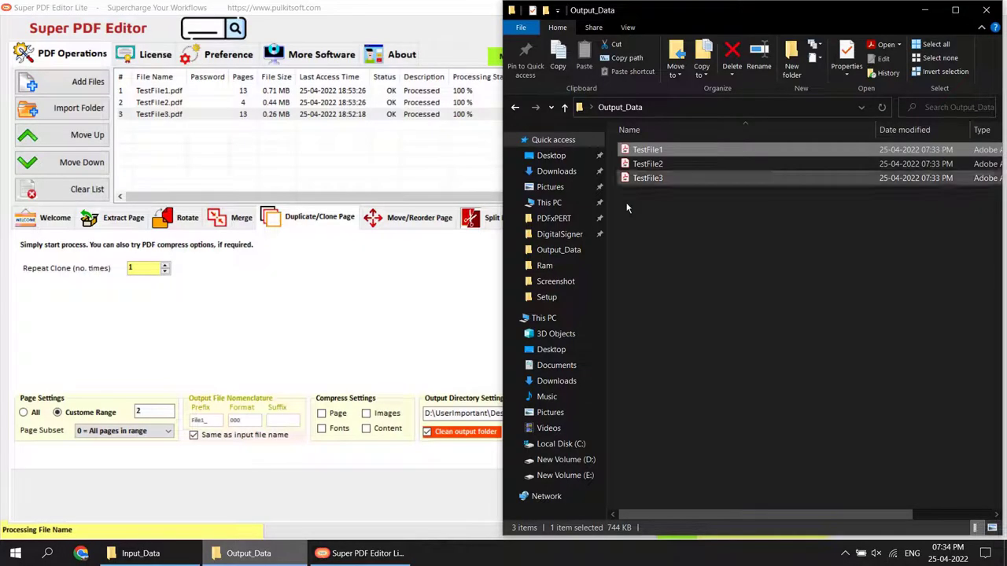
# Open TestFile3 from the Output_Data folder at full-page zoom, examine pages 2, 3 and 14, and close the file.
pyautogui.click(659, 180)
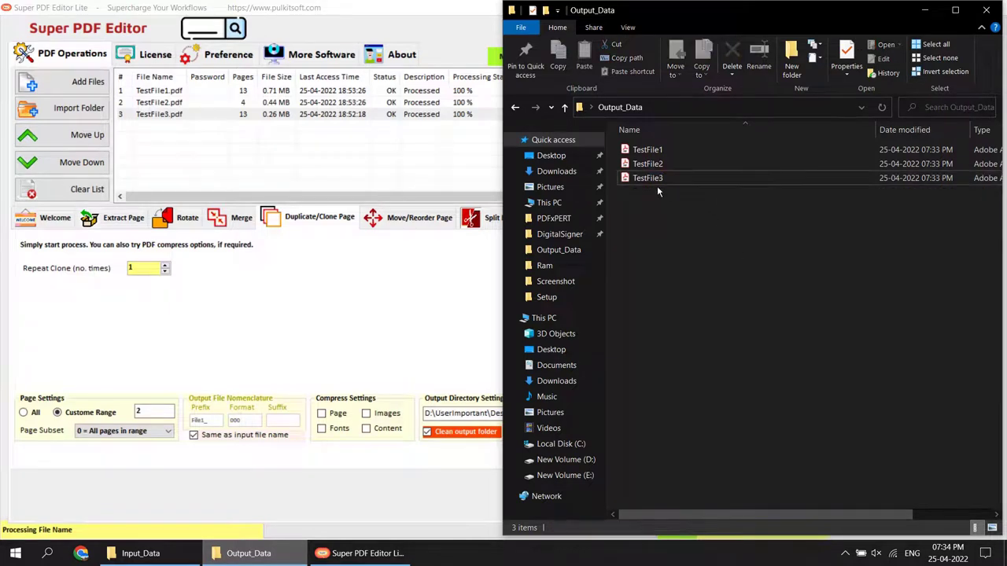
pyautogui.press('Escape')
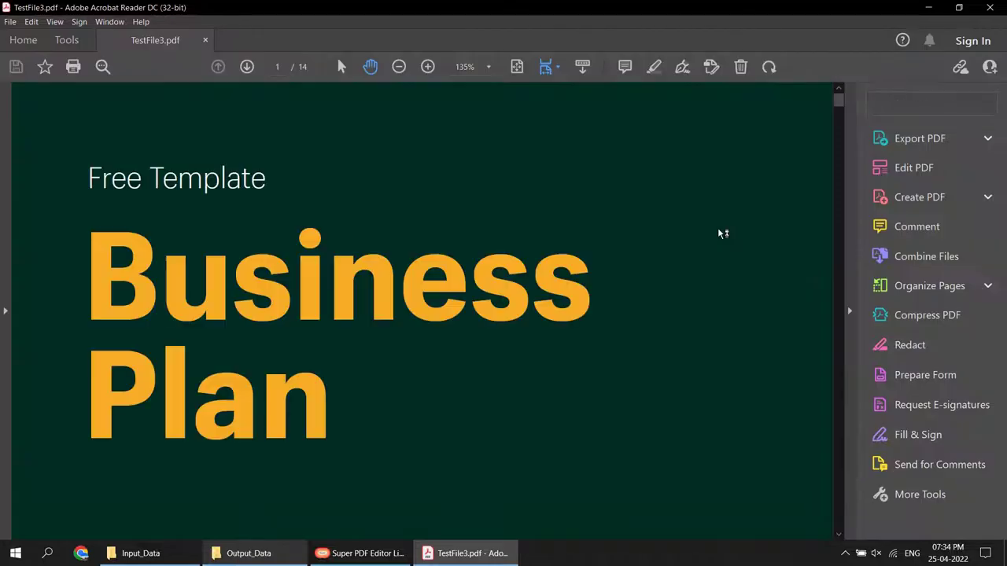
pyautogui.click(516, 67)
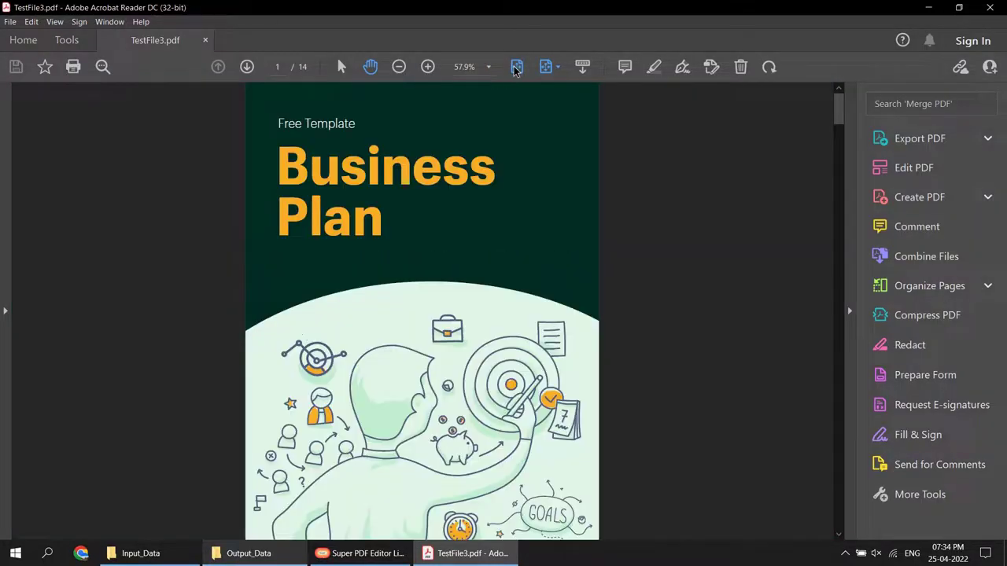
pyautogui.click(247, 66)
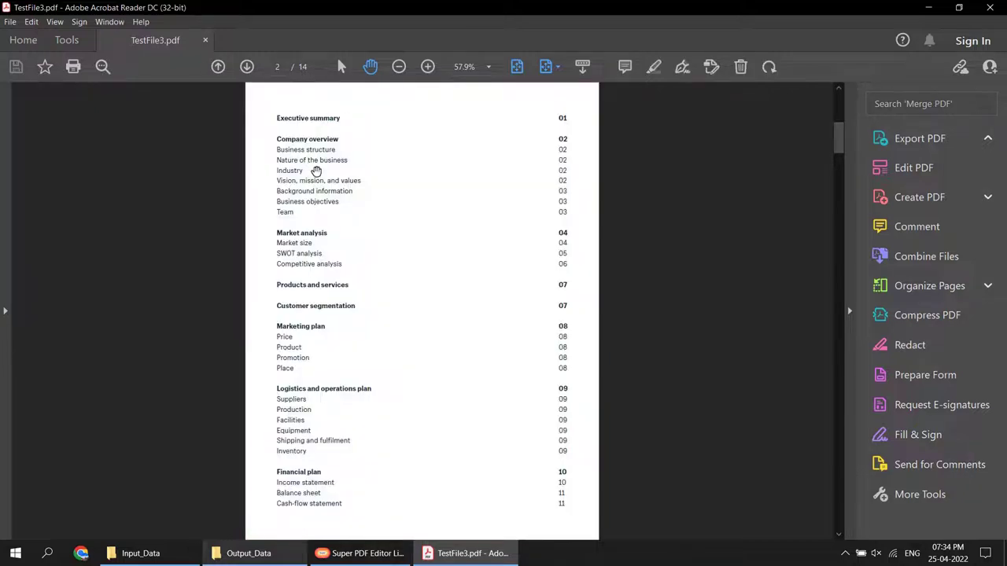
pyautogui.click(246, 67)
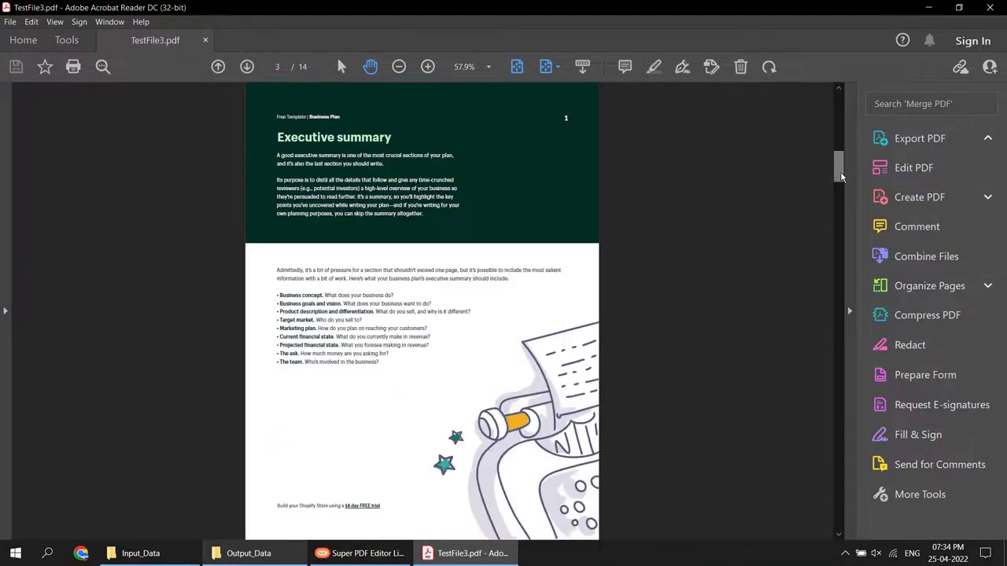
pyautogui.moveTo(841, 188); pyautogui.dragTo(838, 526)
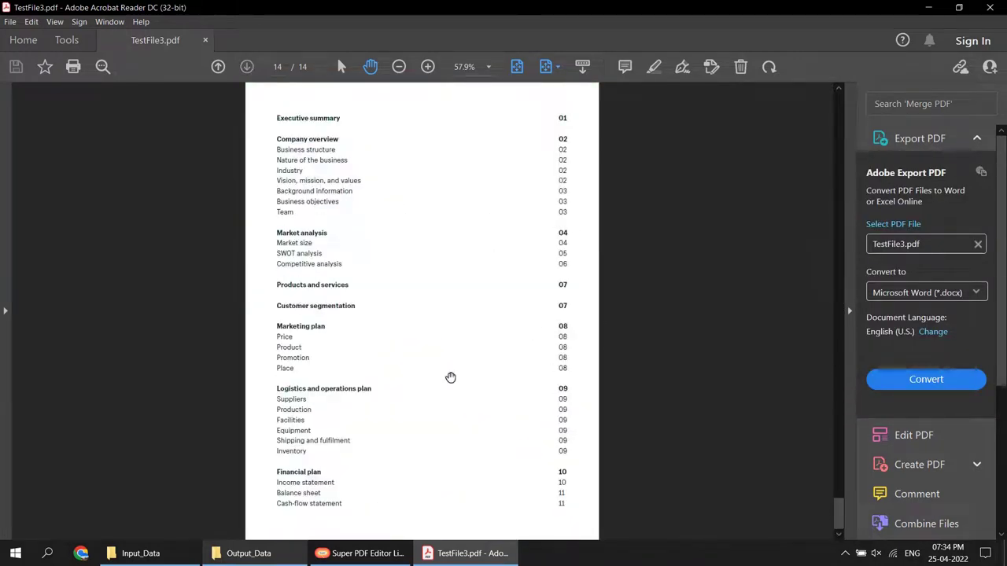
pyautogui.click(989, 7)
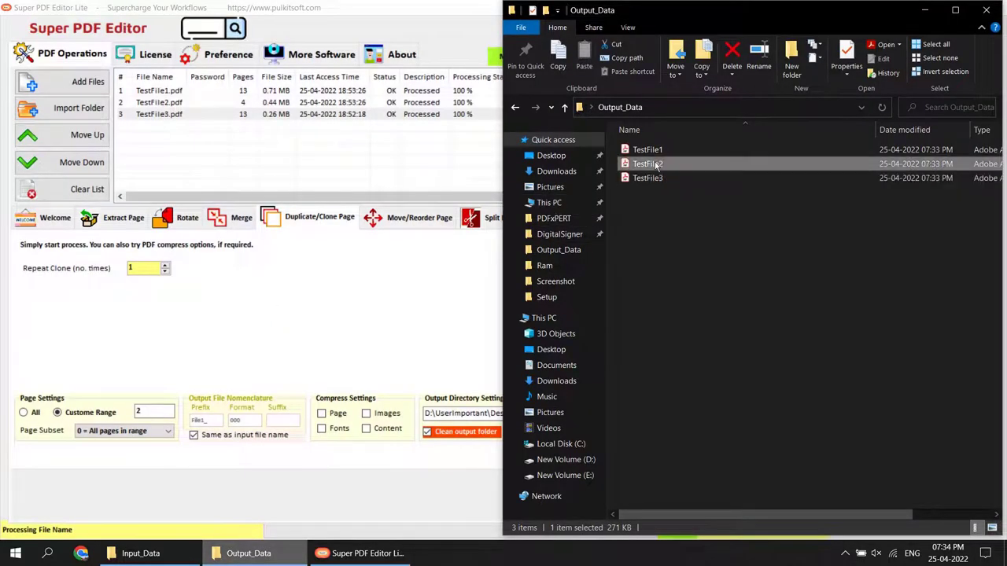
# Open TestFile2 from the Output_Data folder at full-page zoom, step through its pages to page 5, and close the file.
pyautogui.click(653, 163)
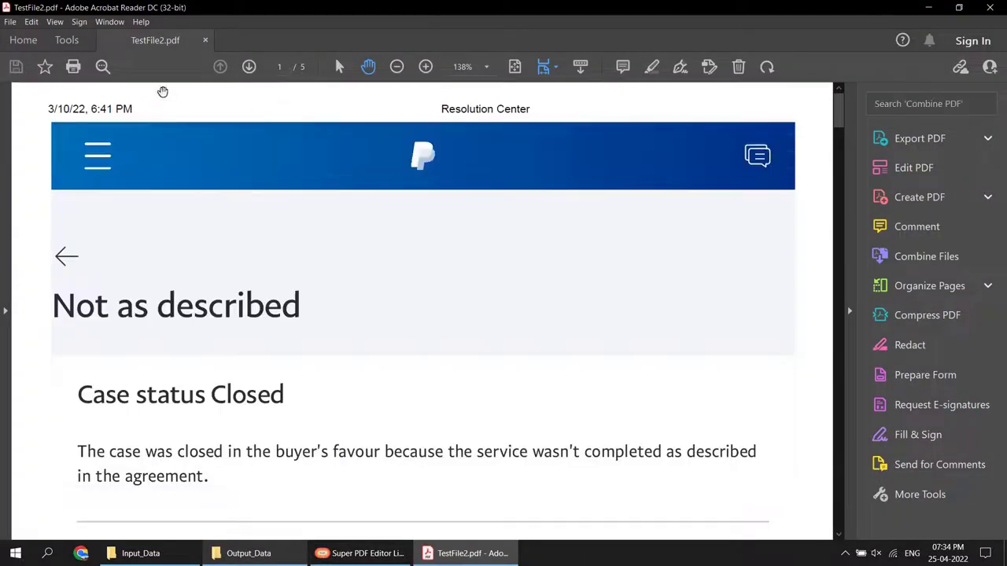
pyautogui.click(514, 66)
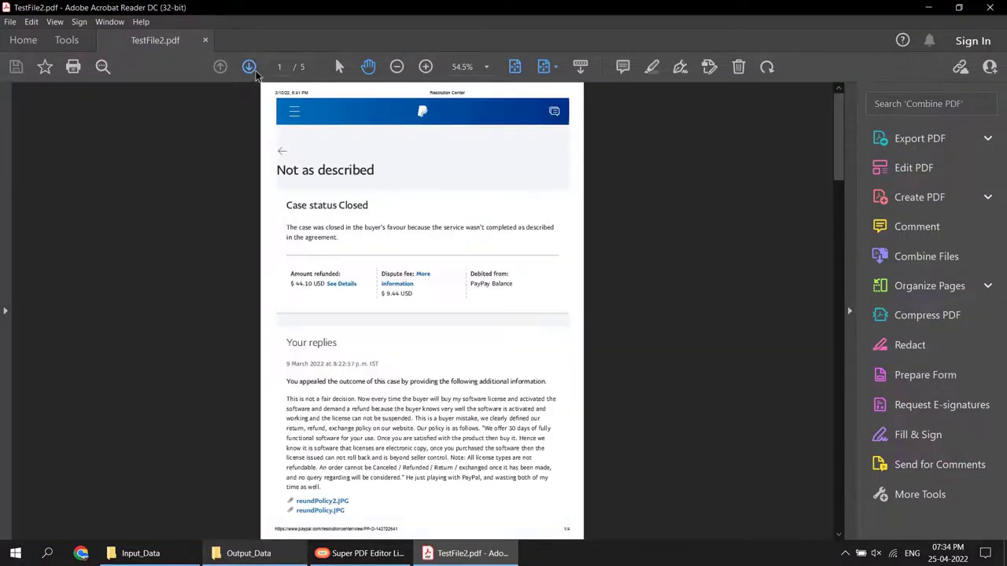
pyautogui.click(251, 67)
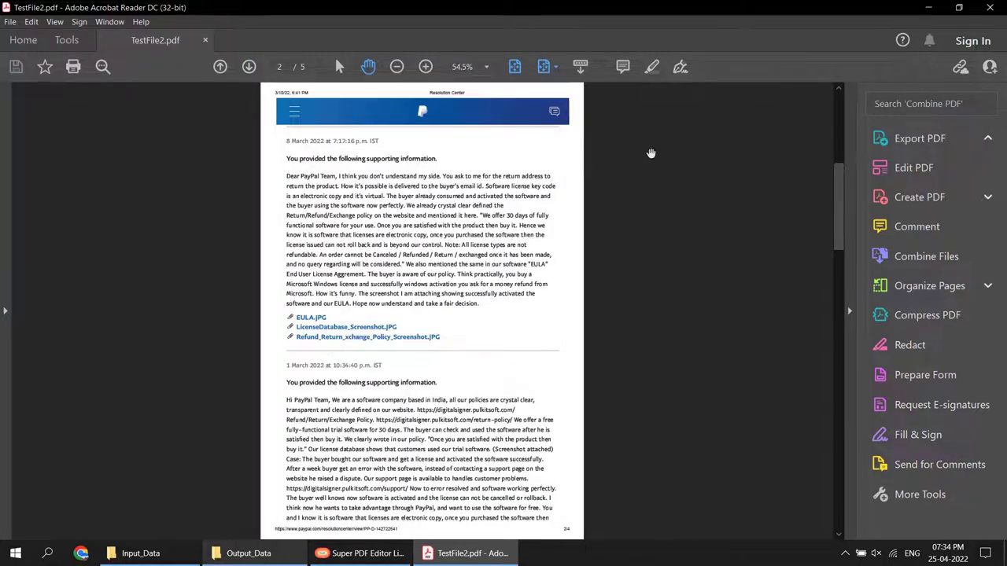
pyautogui.click(249, 67)
pyautogui.click(249, 68)
pyautogui.click(249, 68)
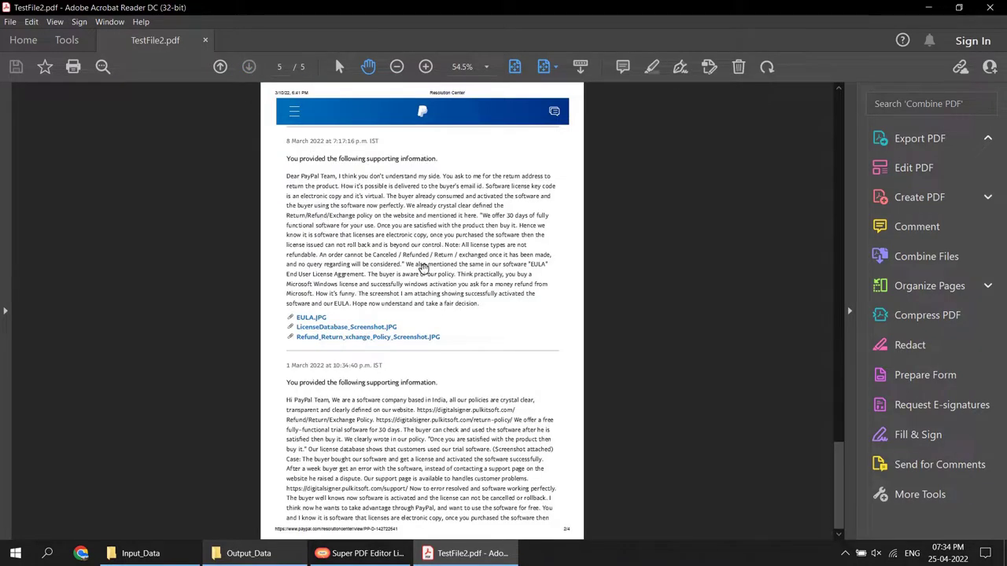
pyautogui.hotkey('ctrl', 'w')
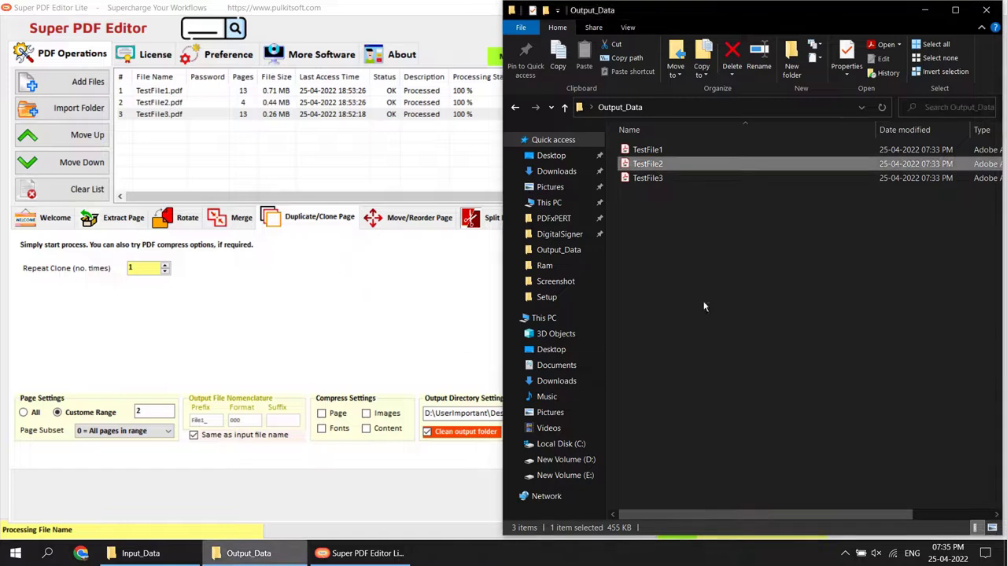
# Switch to Super PDF Editor Lite and run Move/Reorder Page on the three listed PDFs, moving page 4 to page 2.
pyautogui.click(347, 303)
pyautogui.hotkey('ctrl', 'Tab')
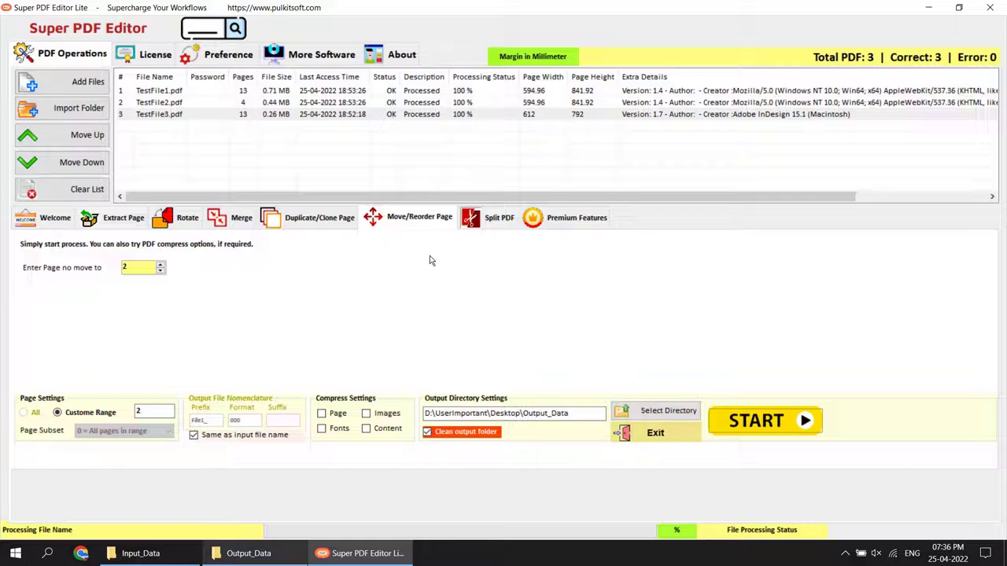
pyautogui.click(160, 267)
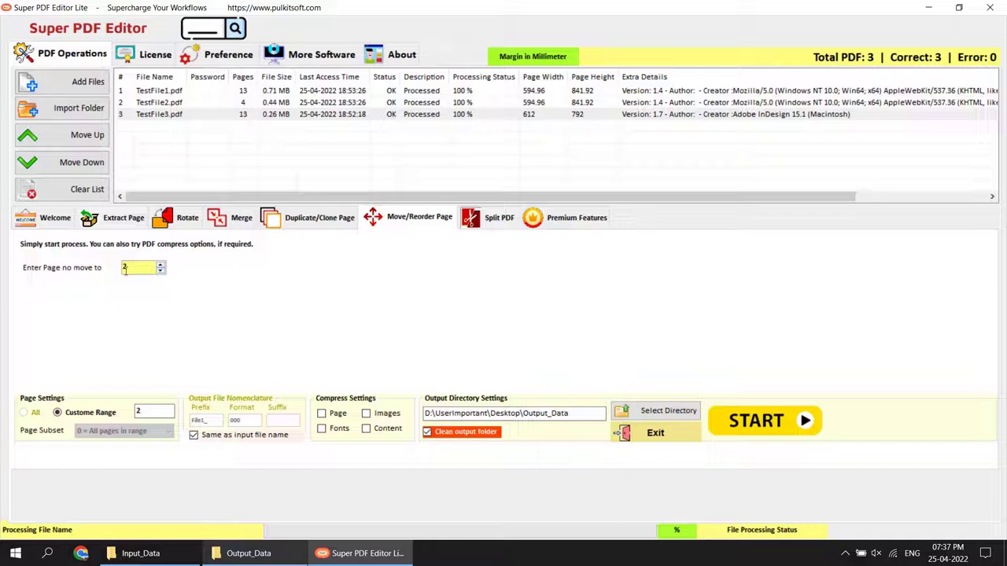
pyautogui.doubleClick(131, 267)
pyautogui.press('Tab')
pyautogui.click(749, 429)
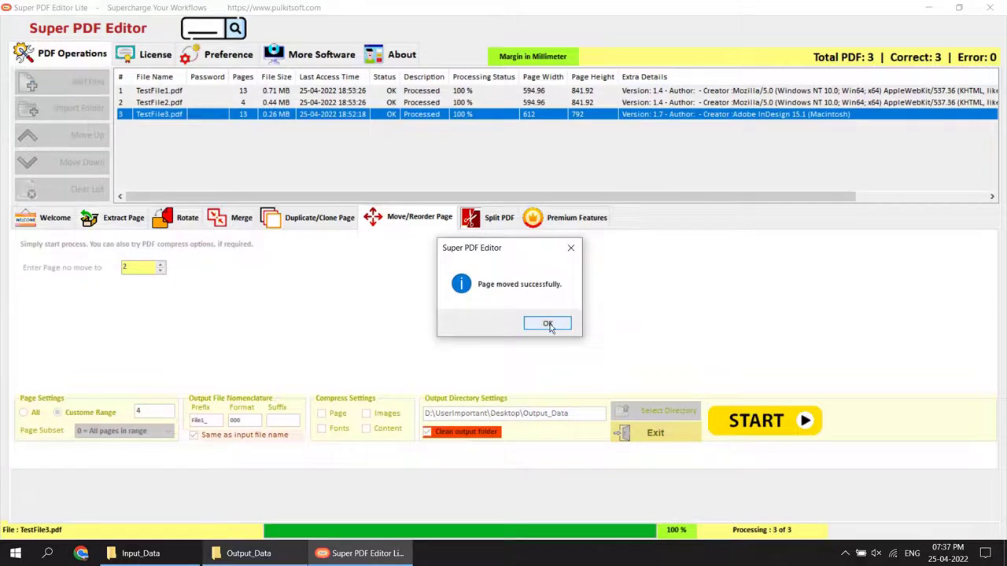
pyautogui.click(550, 326)
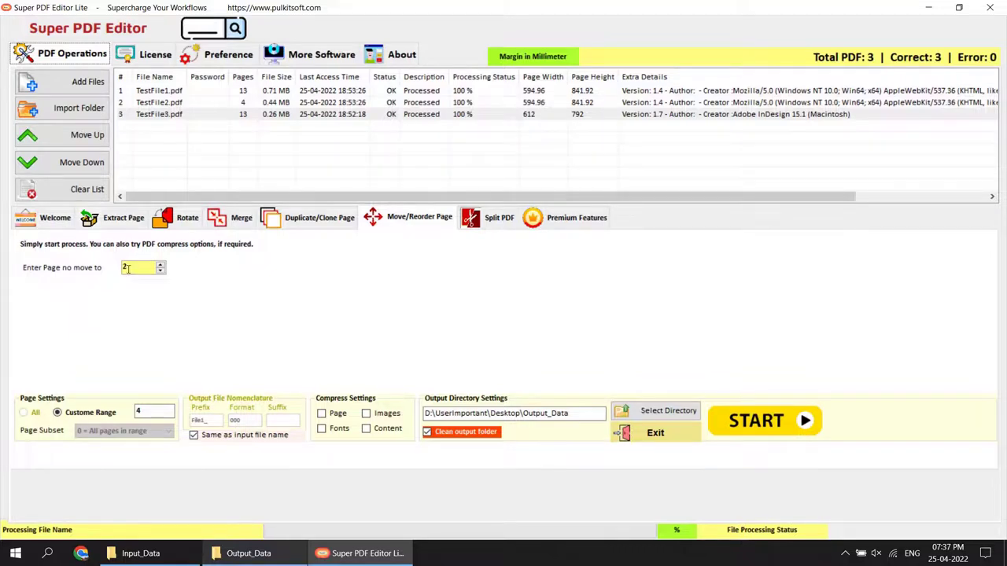
# Open the reordered TestFile2 from the Output_Data folder, examine page 2 enlarged down to its footer, and close the file.
pyautogui.click(147, 411)
pyautogui.click(267, 559)
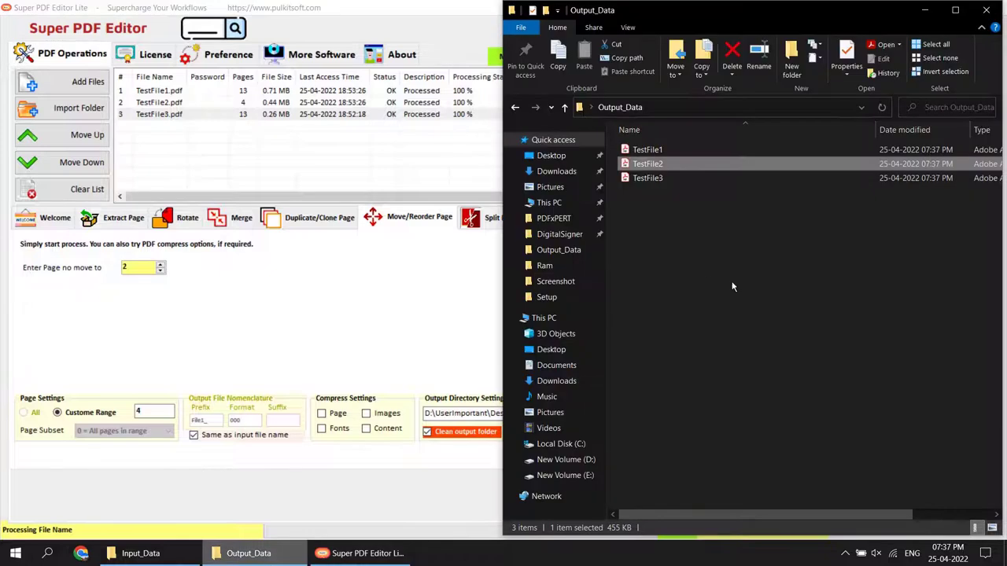
pyautogui.click(665, 165)
pyautogui.press('Return')
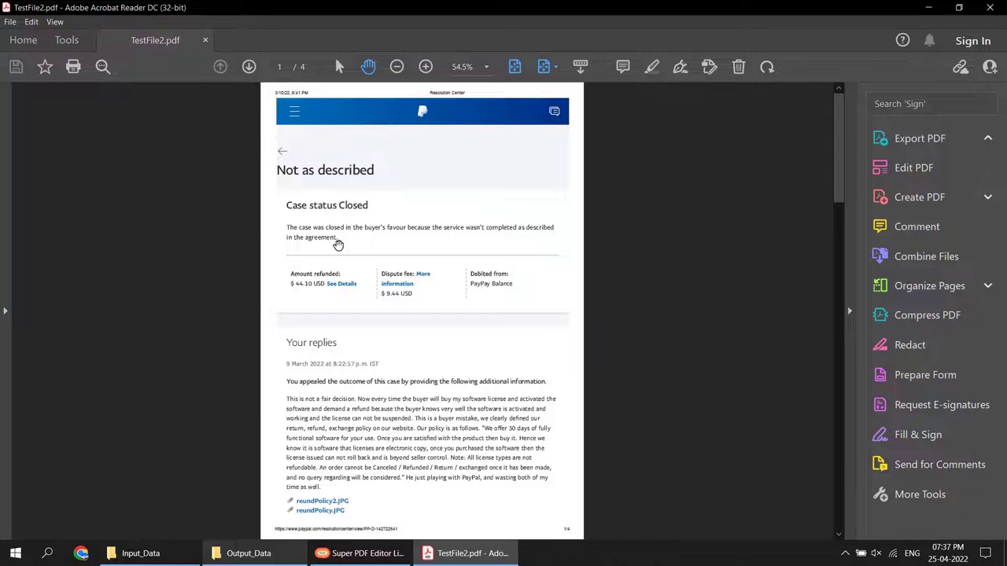
pyautogui.click(249, 69)
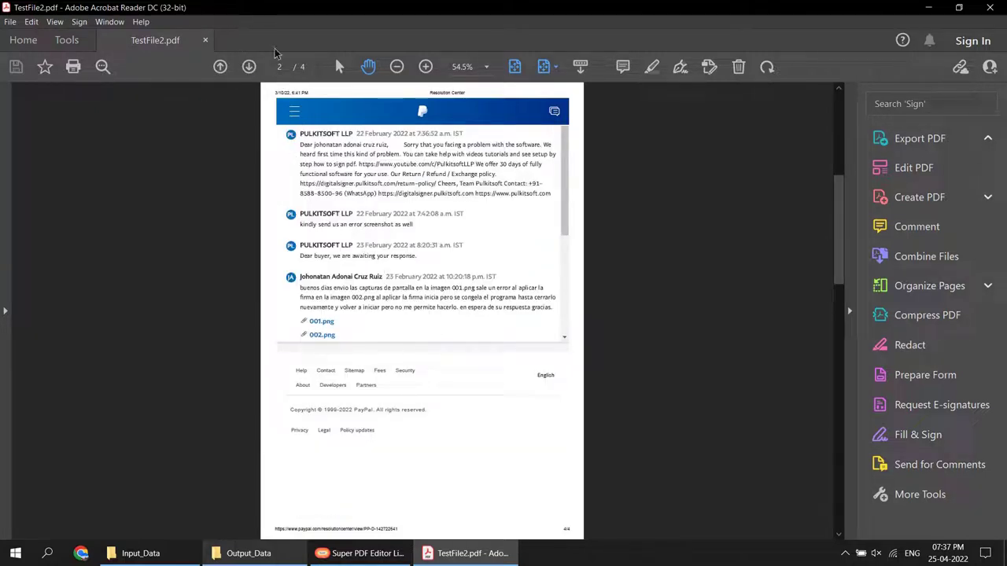
pyautogui.click(426, 66)
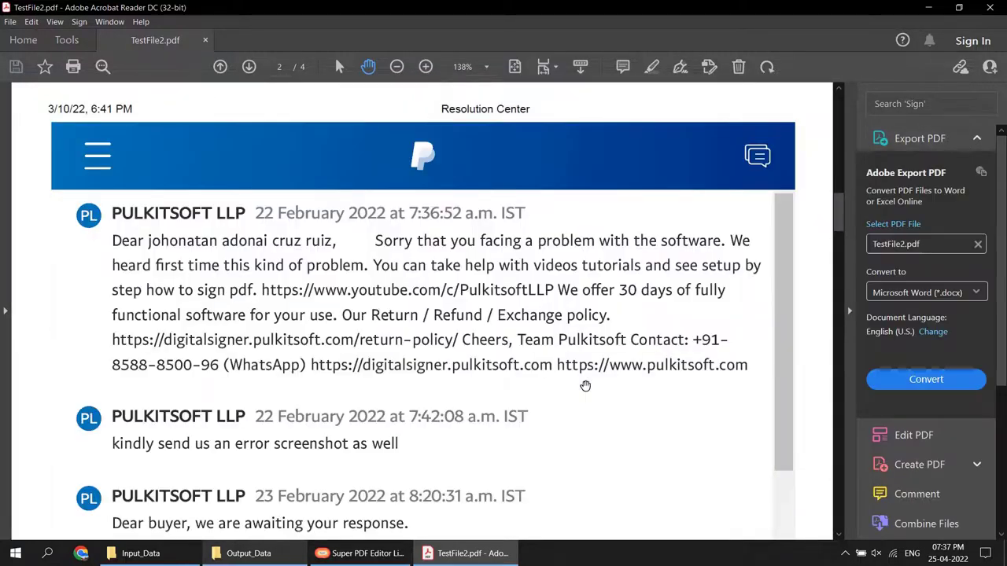
pyautogui.scroll(-5, 585, 386)
pyautogui.scroll(-8, 561, 375)
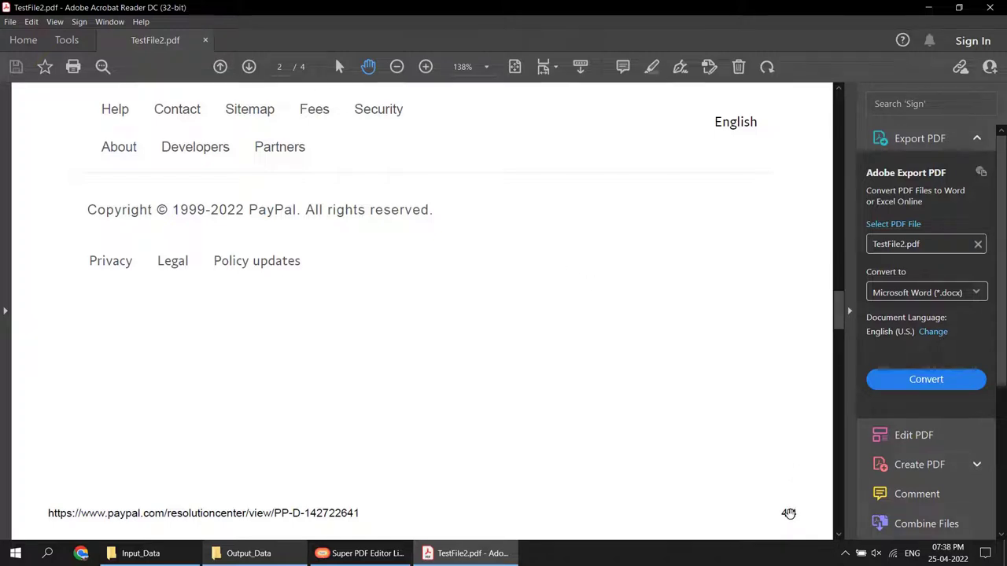
pyautogui.hotkey('ctrl', 'q')
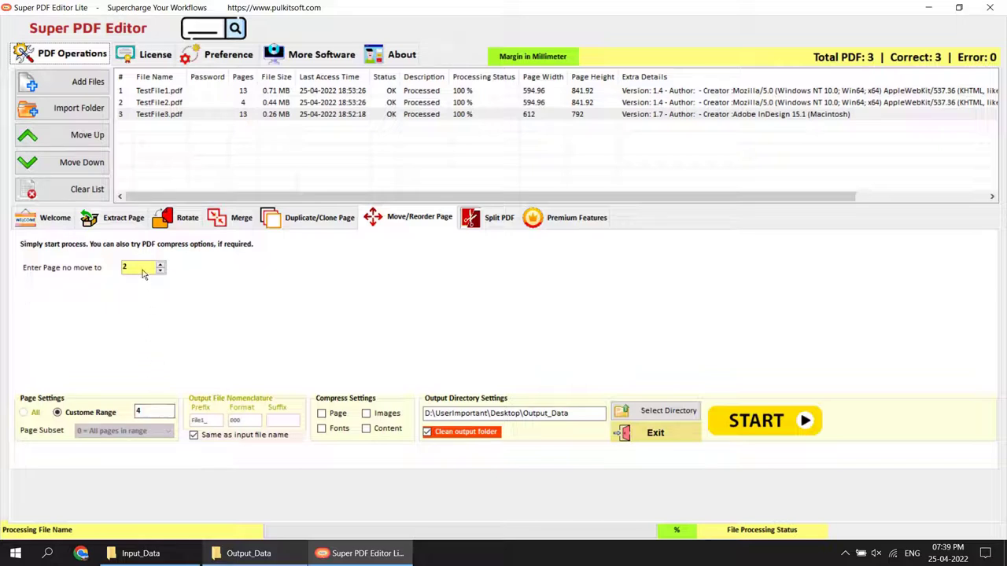
# Reopen TestFile2 from Output_Data at full-page zoom, enlarge page 2 to recheck its printed page number, and close the file.
pyautogui.click(249, 553)
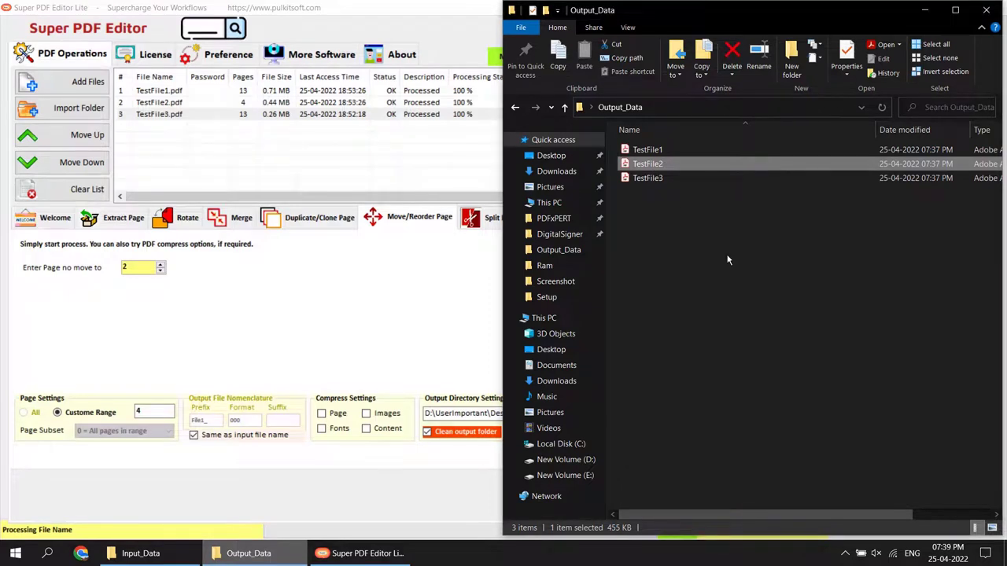
pyautogui.press('Return')
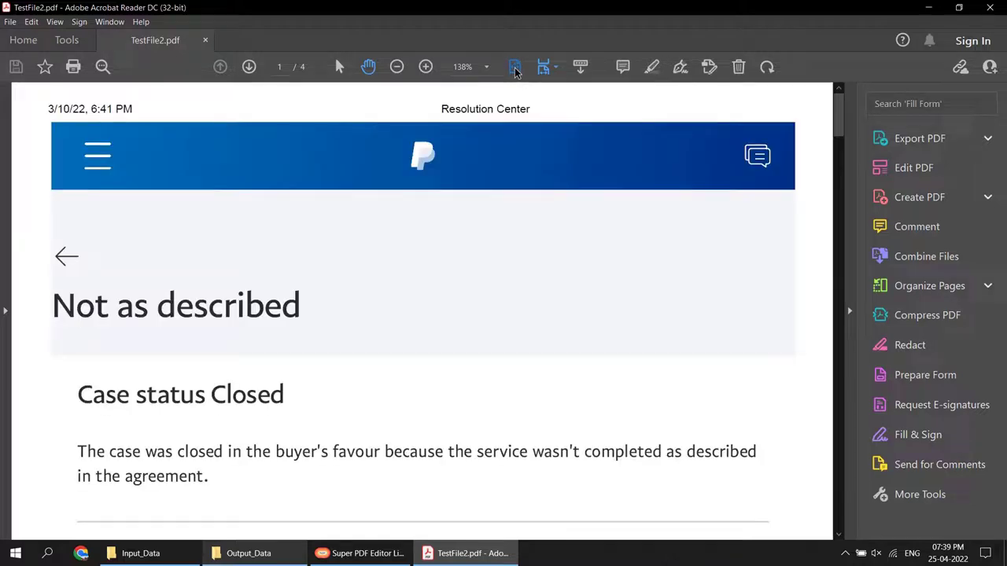
pyautogui.click(514, 67)
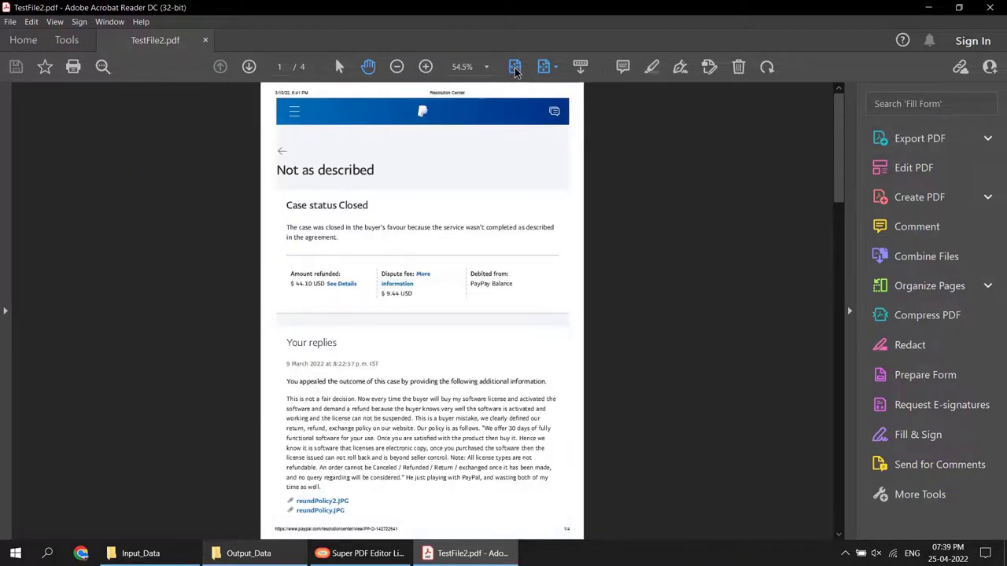
pyautogui.click(251, 67)
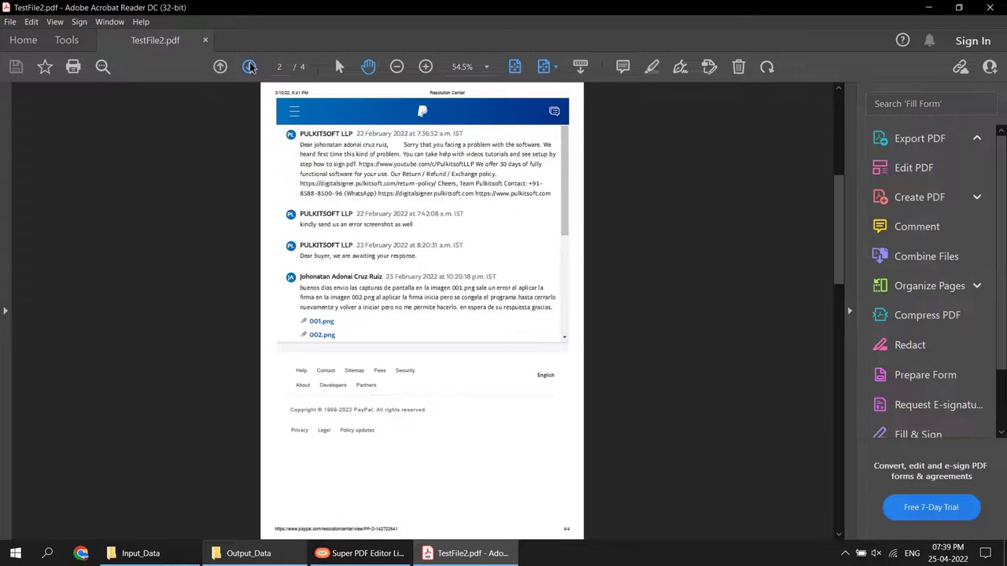
pyautogui.click(425, 67)
pyautogui.click(426, 67)
pyautogui.scroll(-5, 600, 163)
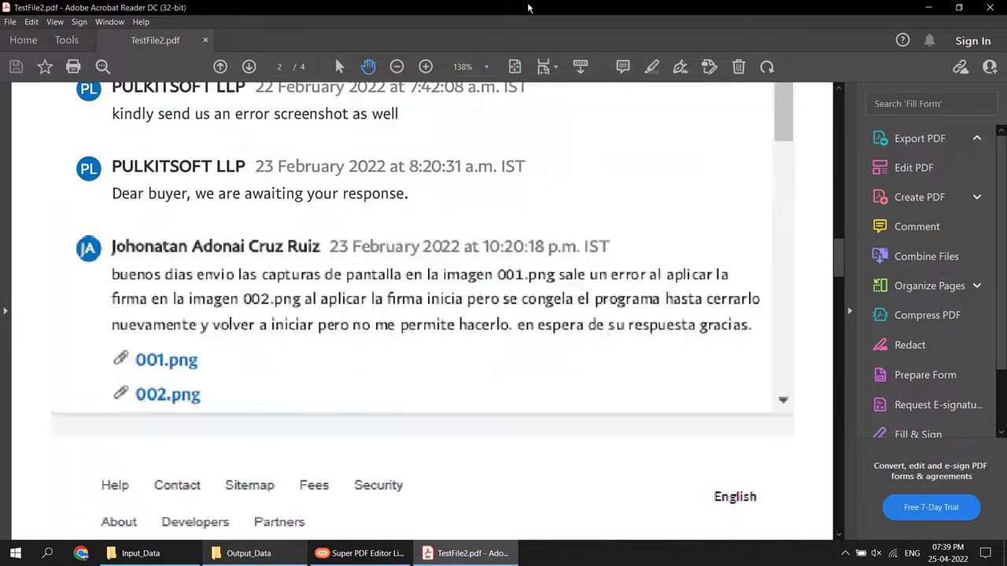
pyautogui.scroll(-3, 600, 163)
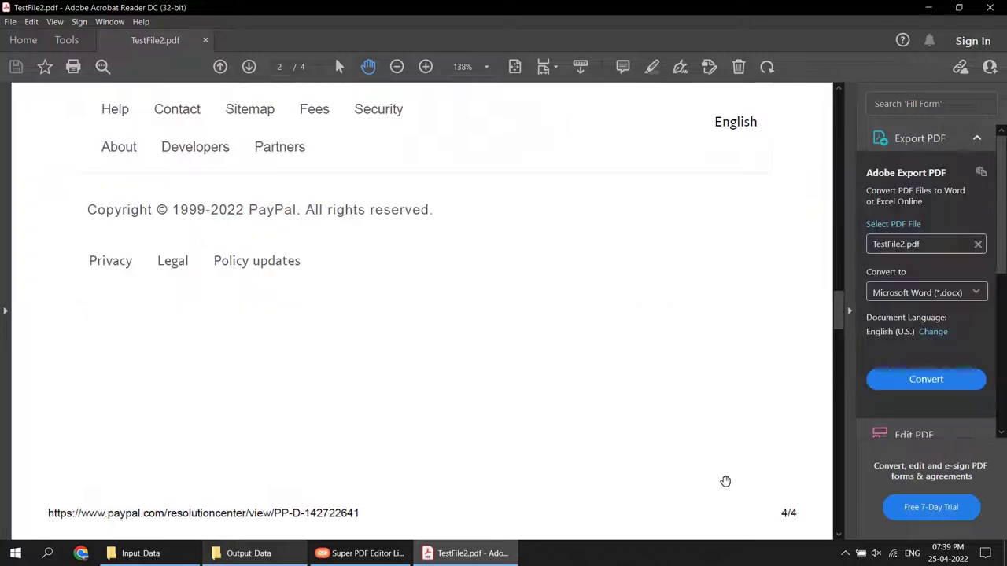
pyautogui.click(990, 7)
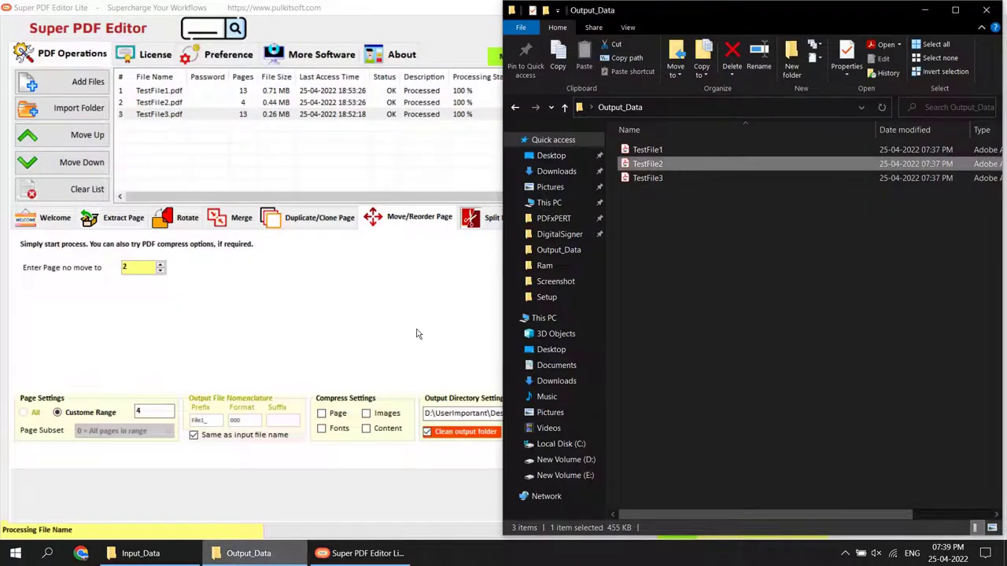
# Switch to Super PDF Editor Lite and split the three listed PDFs into groups of 3 pages.
pyautogui.click(418, 334)
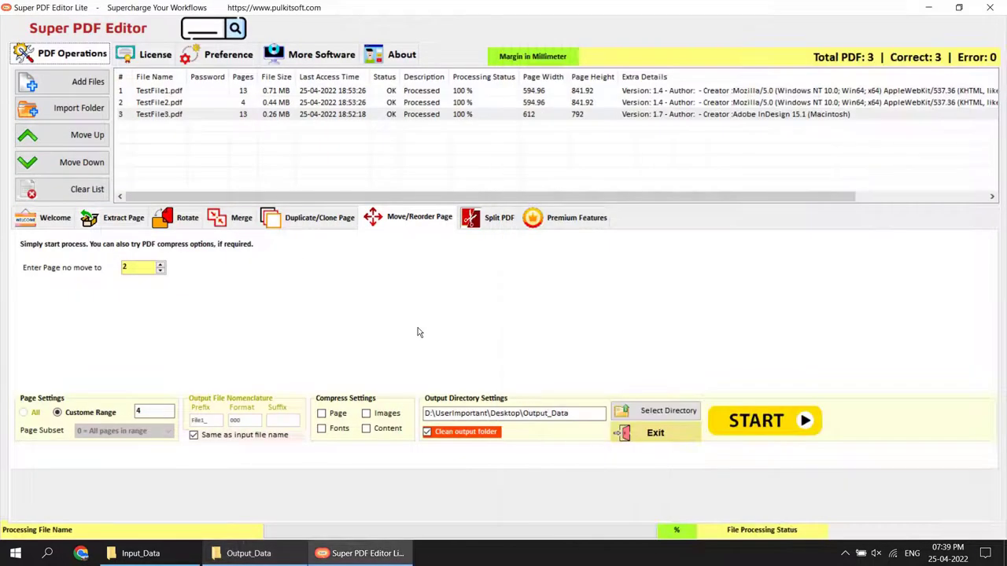
pyautogui.click(496, 217)
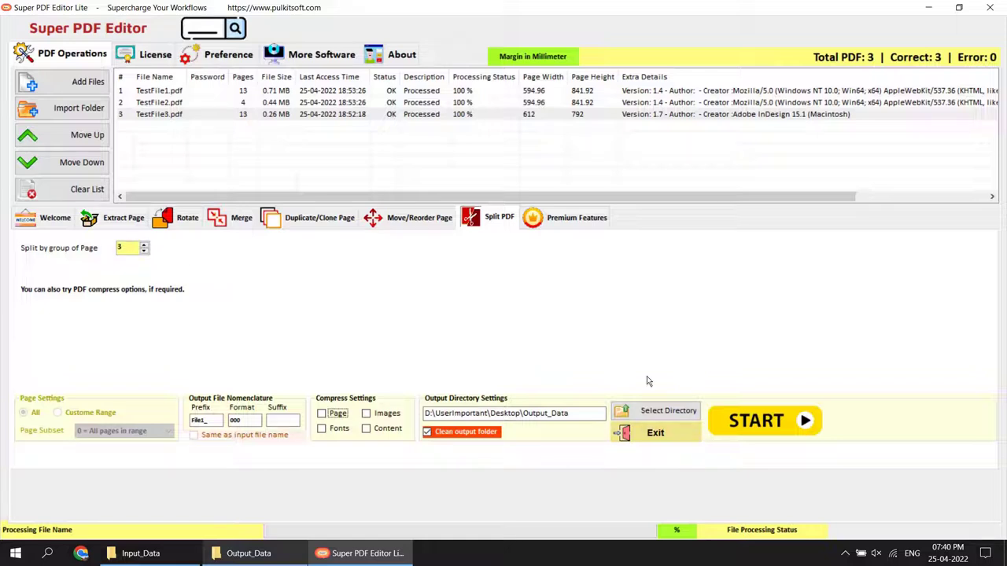
pyautogui.click(754, 432)
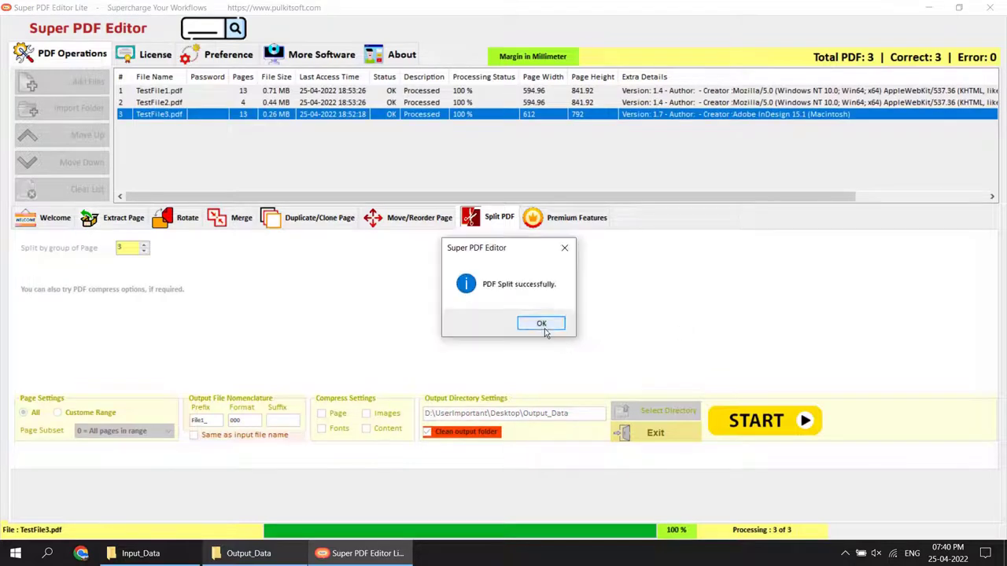
pyautogui.click(542, 328)
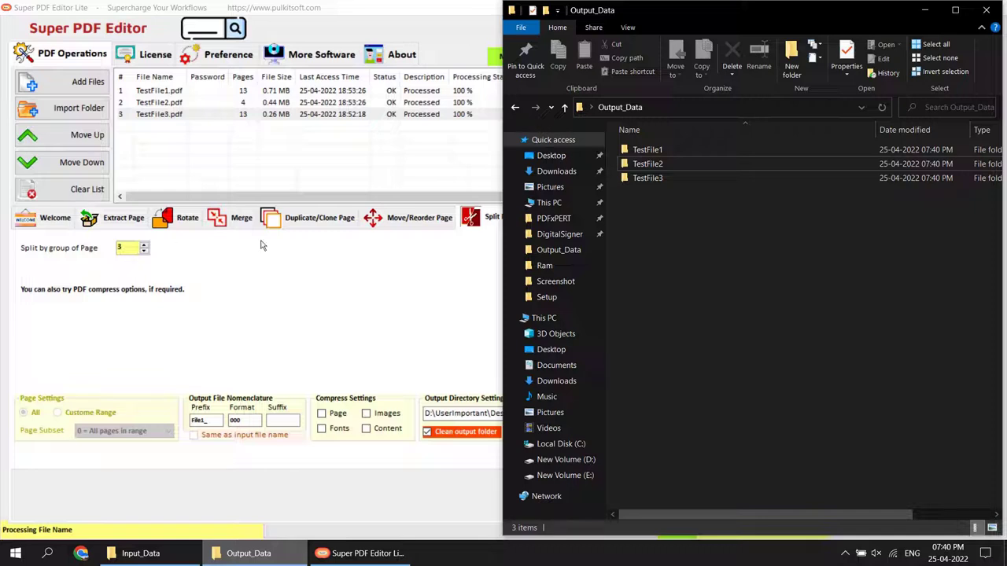
# Open File1_001_003 from the TestFile2 split folder, page through to its last page, and close the file.
pyautogui.doubleClick(644, 165)
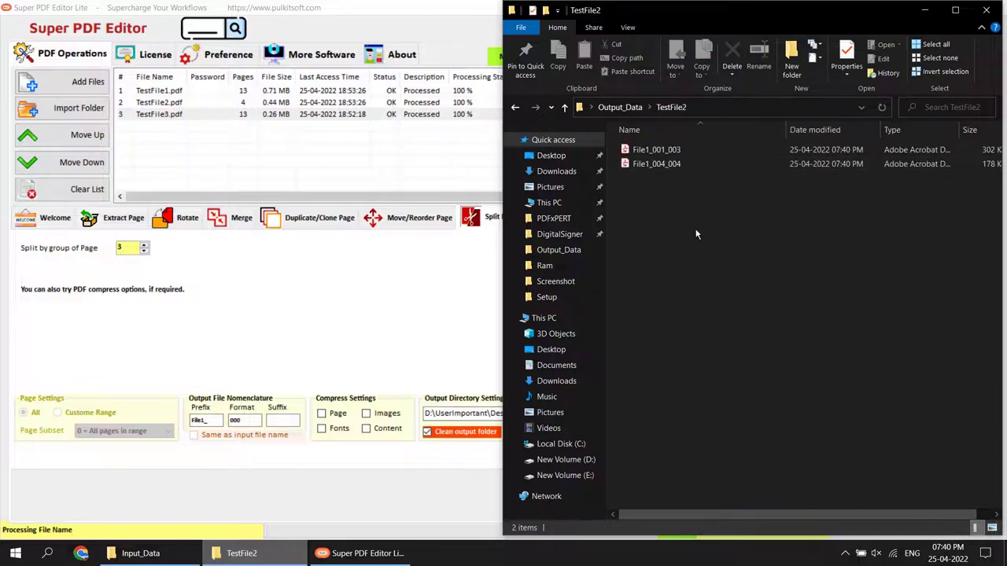
pyautogui.click(672, 152)
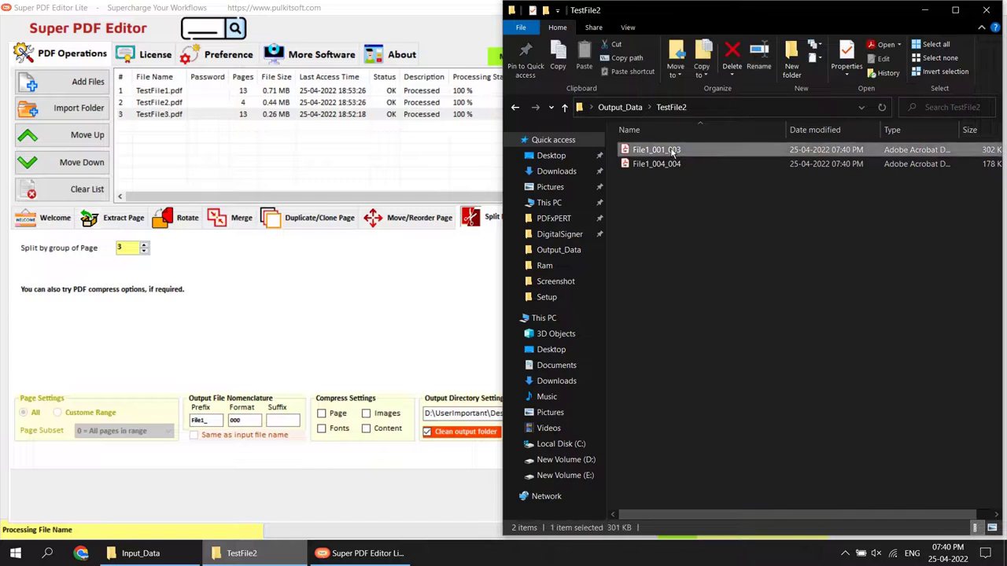
pyautogui.click(673, 165)
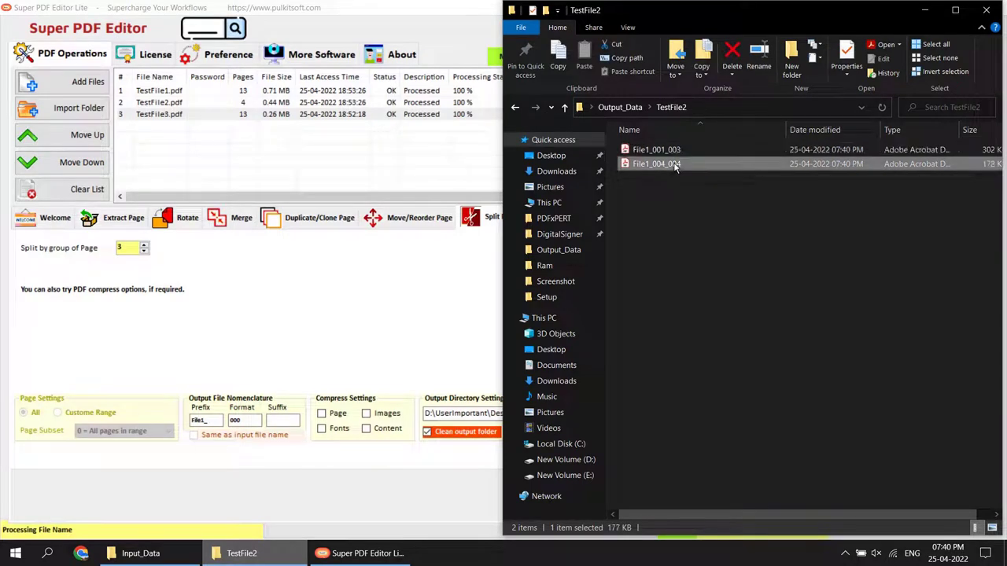
pyautogui.click(692, 227)
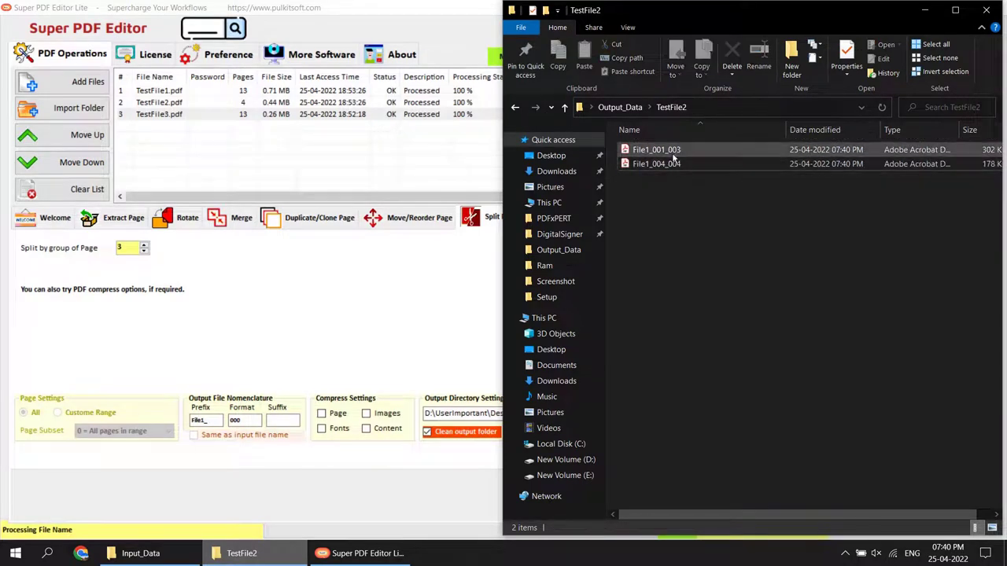
pyautogui.click(673, 157)
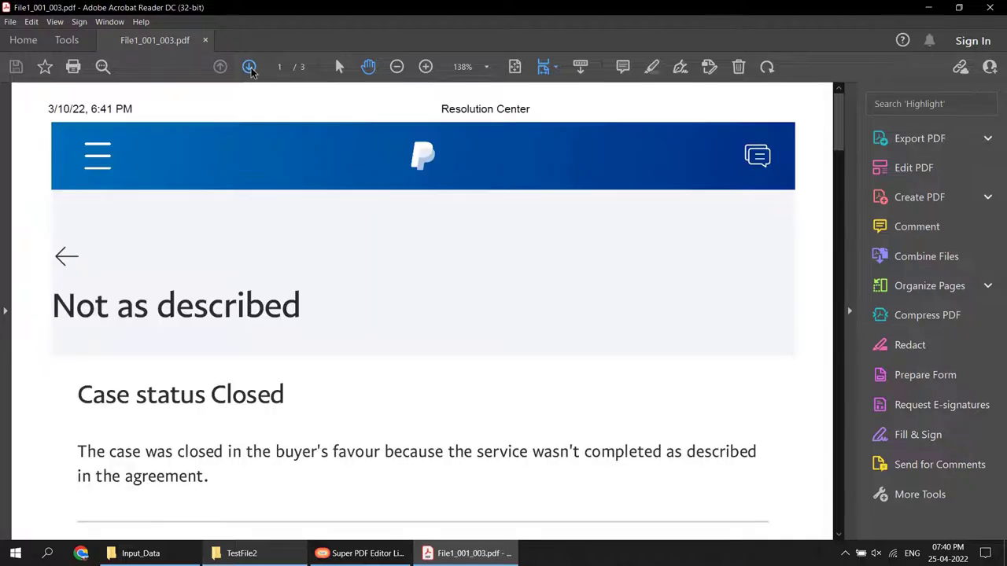
pyautogui.click(252, 69)
pyautogui.click(250, 68)
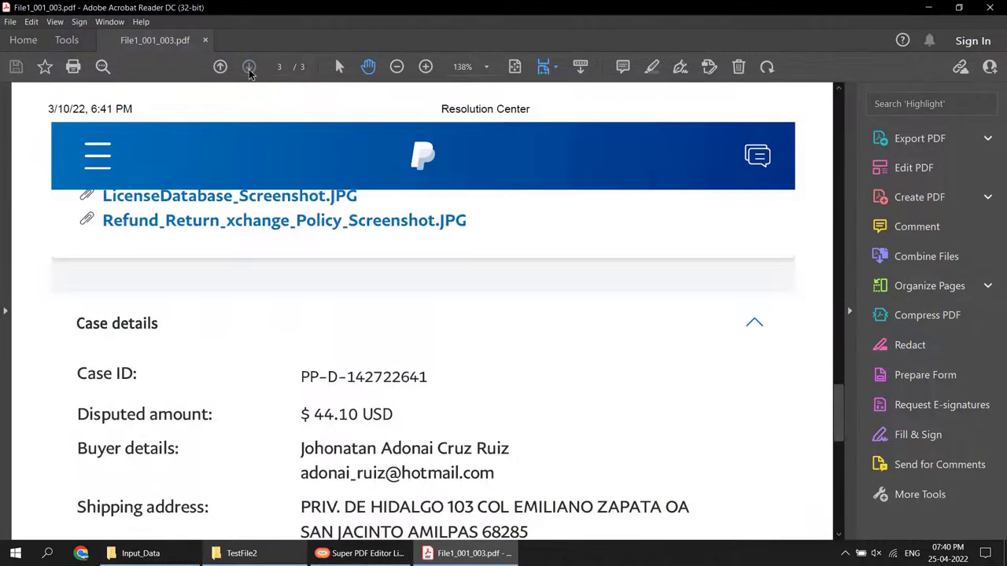
pyautogui.click(991, 8)
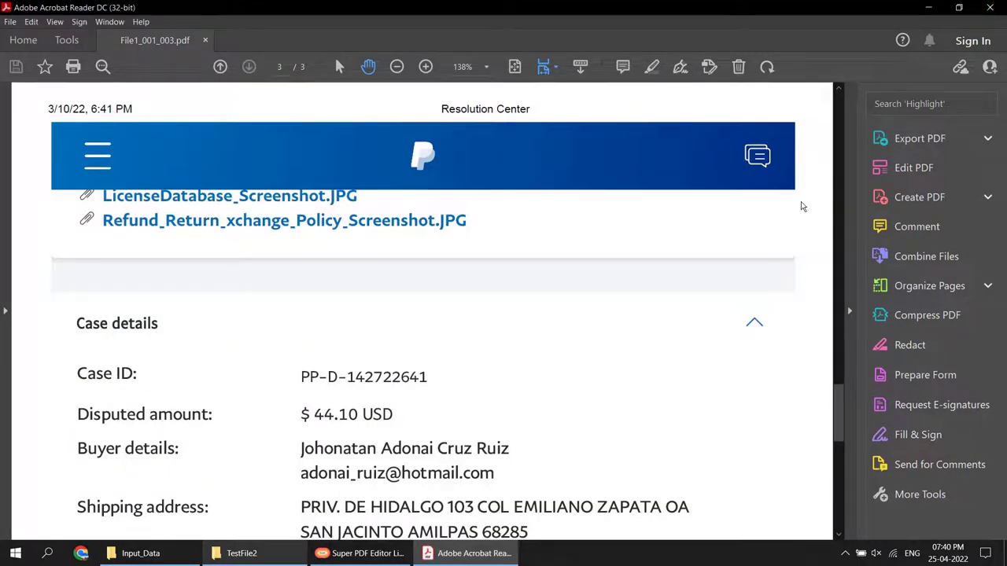
# Open File1_004_004 from the same folder, look through its single page down to the end, and close it.
pyautogui.click(657, 164)
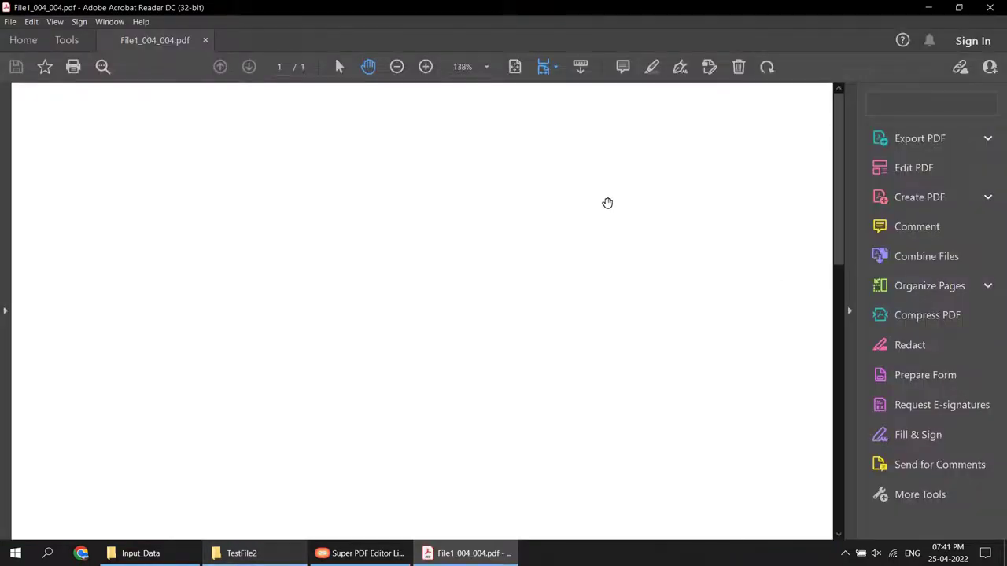
pyautogui.scroll(-4, 800, 225)
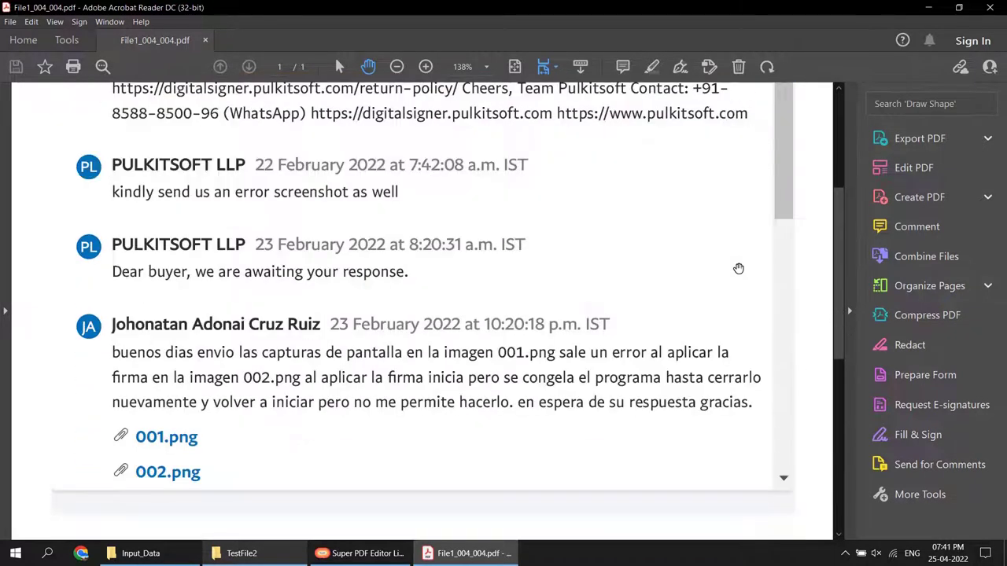
pyautogui.scroll(-10, 739, 269)
pyautogui.hotkey('alt', 'F4')
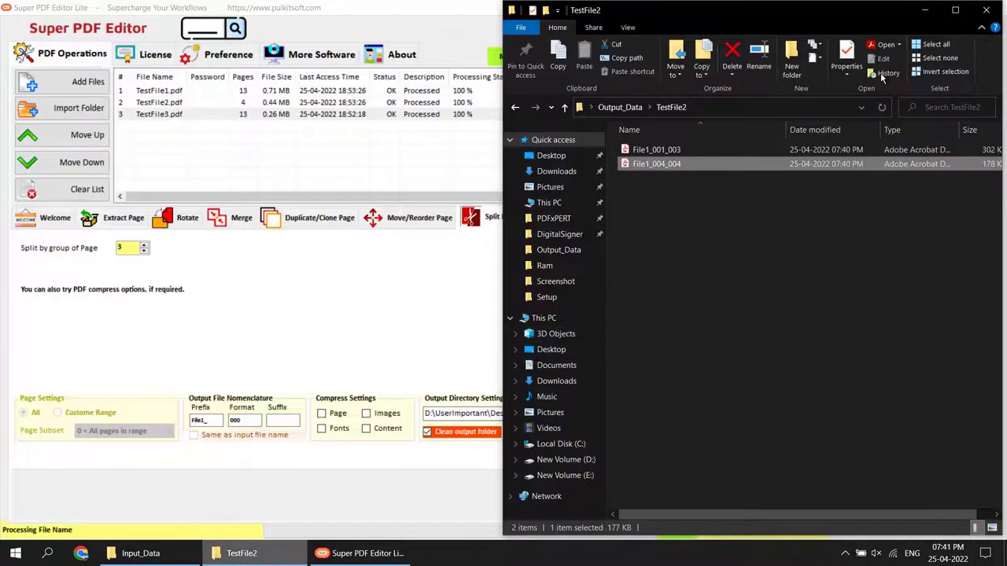
# Switch to Super PDF Editor Lite, review its Premium Features and license information, and return to the PDF operations Welcome page.
pyautogui.click(925, 9)
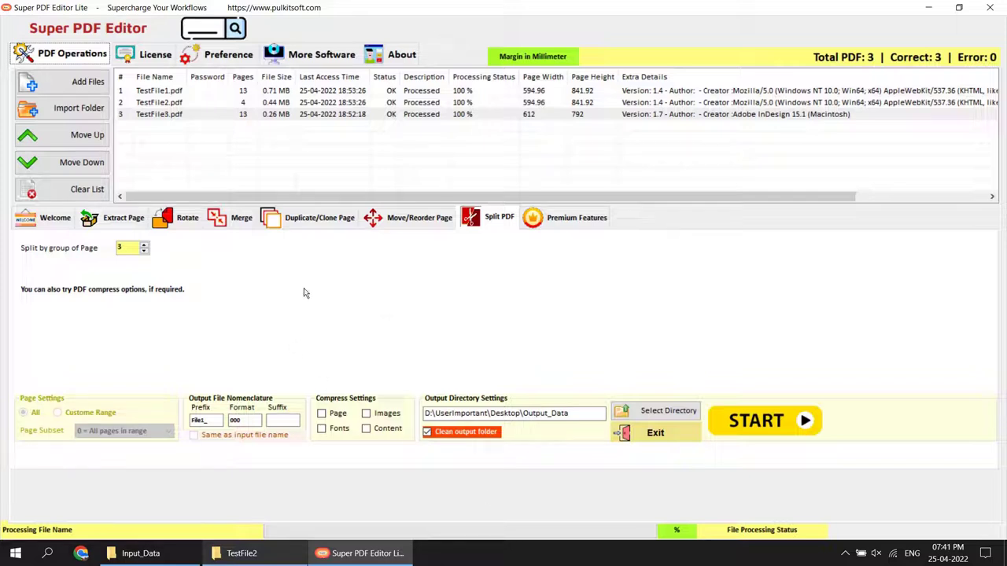
pyautogui.click(575, 223)
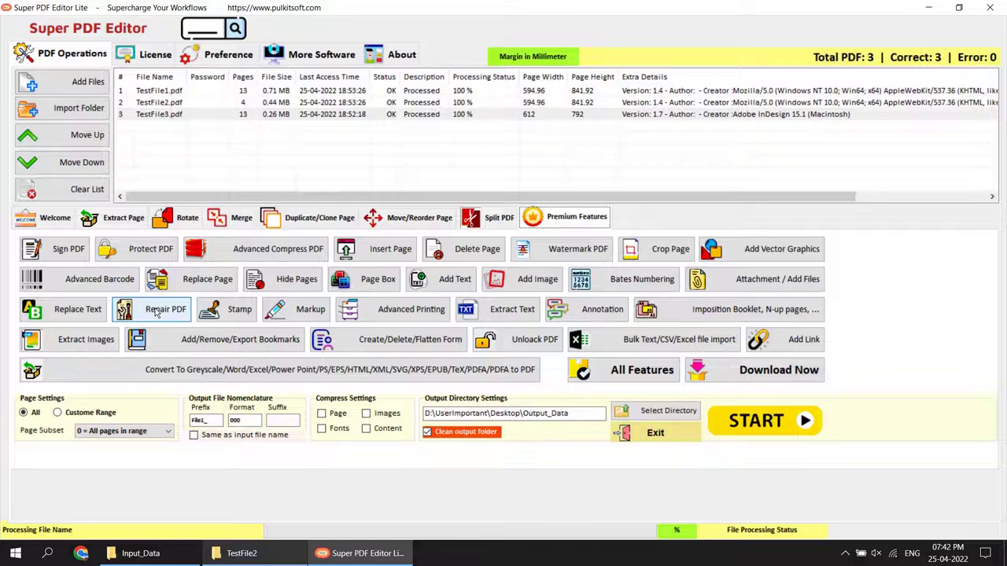
pyautogui.hotkey('ctrl', 'Tab')
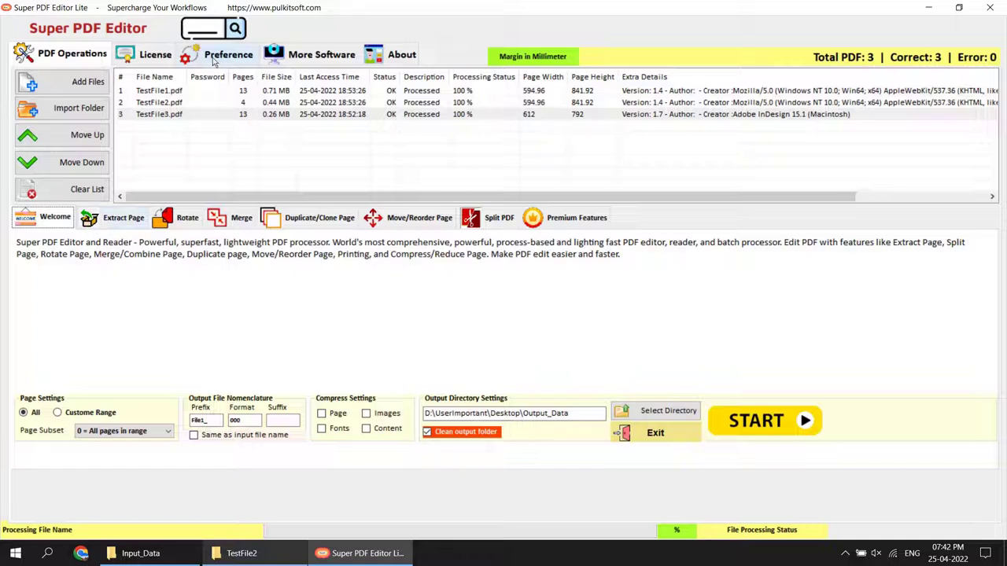
pyautogui.click(150, 53)
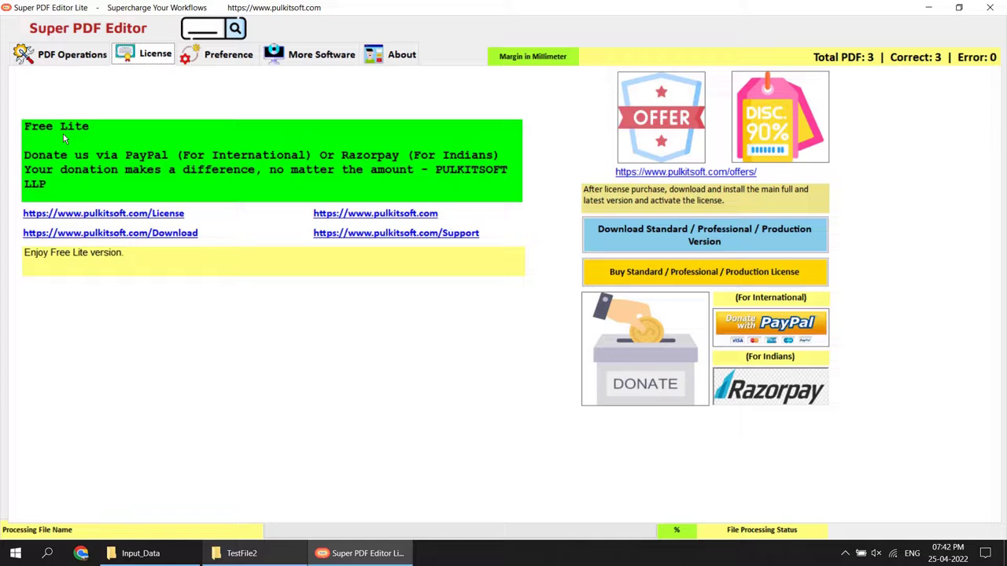
pyautogui.click(64, 53)
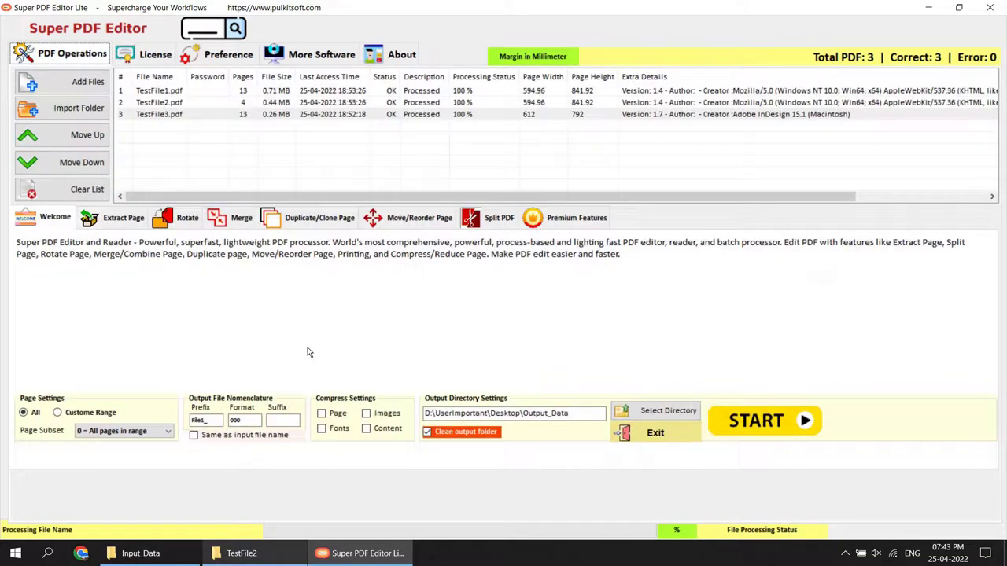